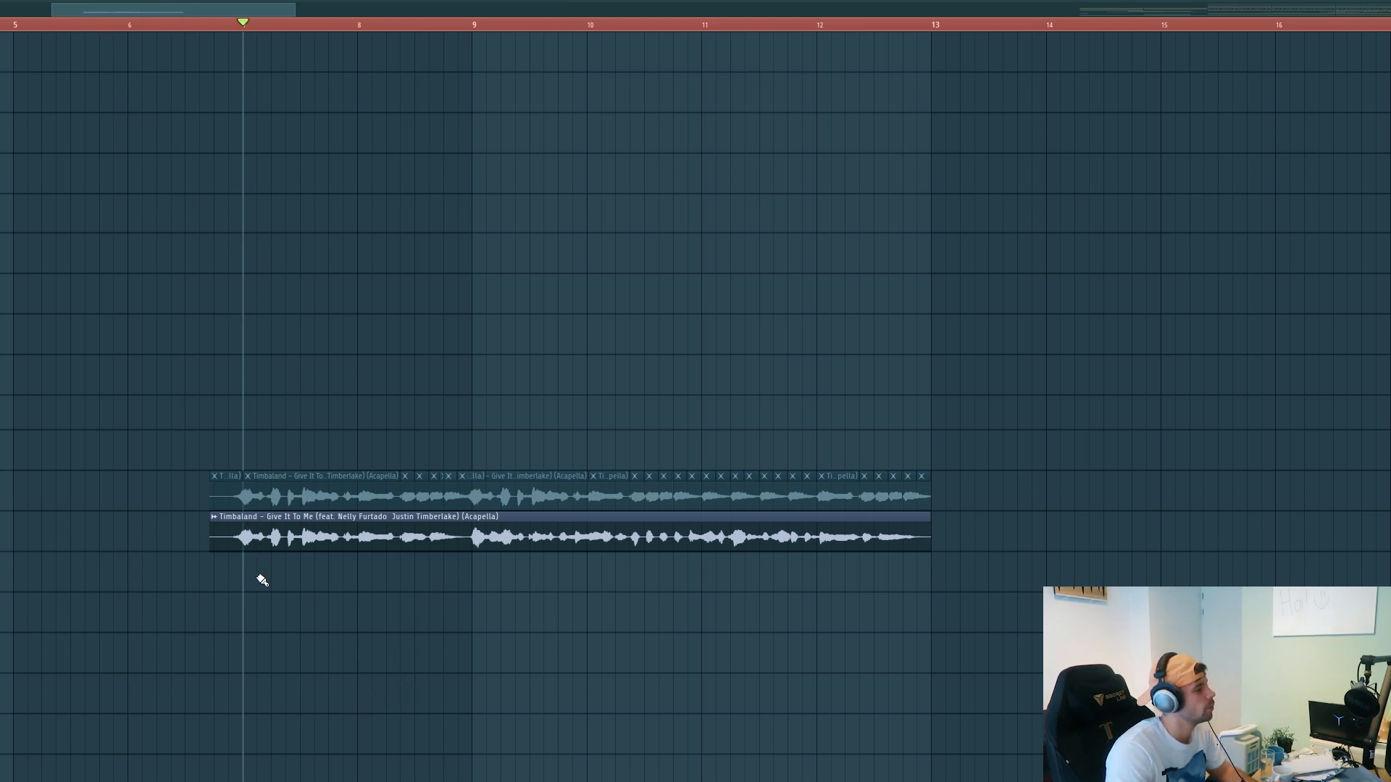
Play the uncut acapella clip from just before bar 7.
left_click(229, 27)
key("space")
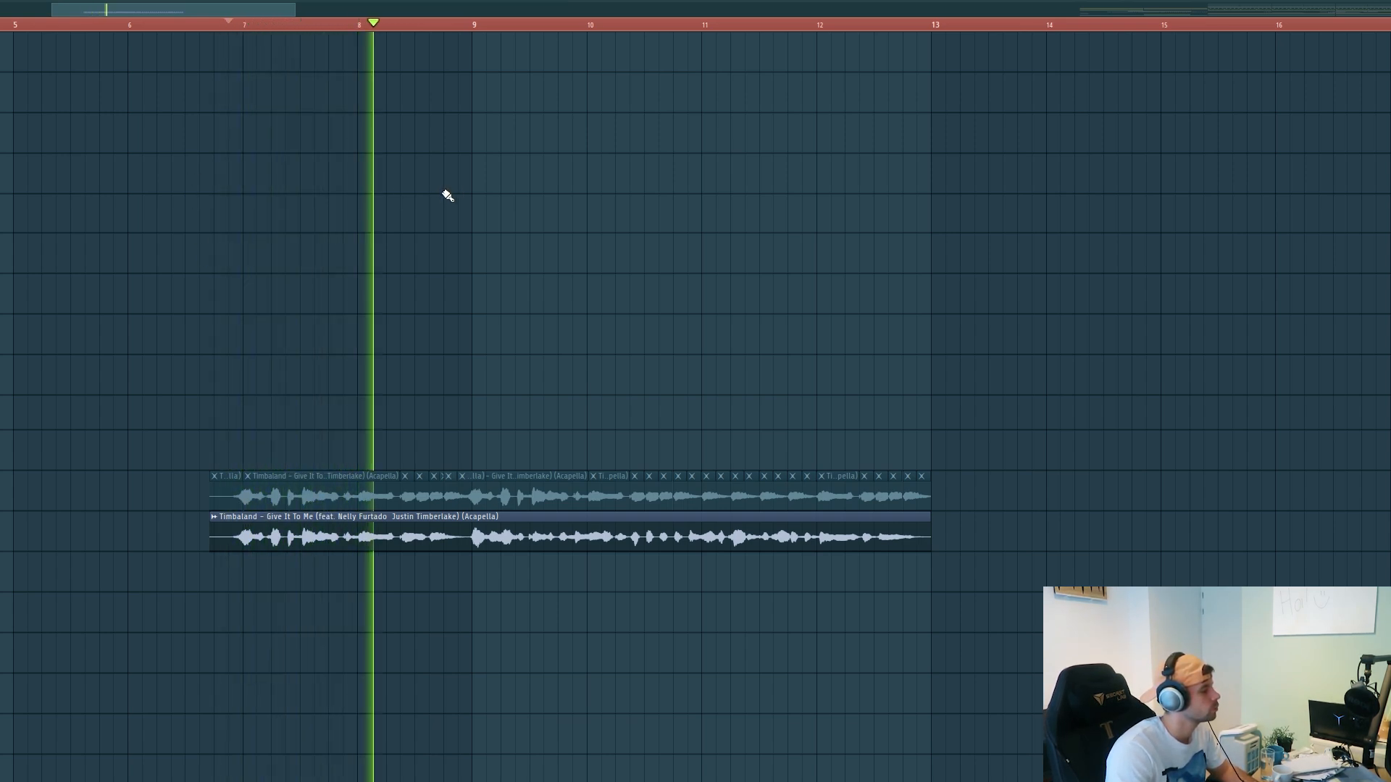
key("space")
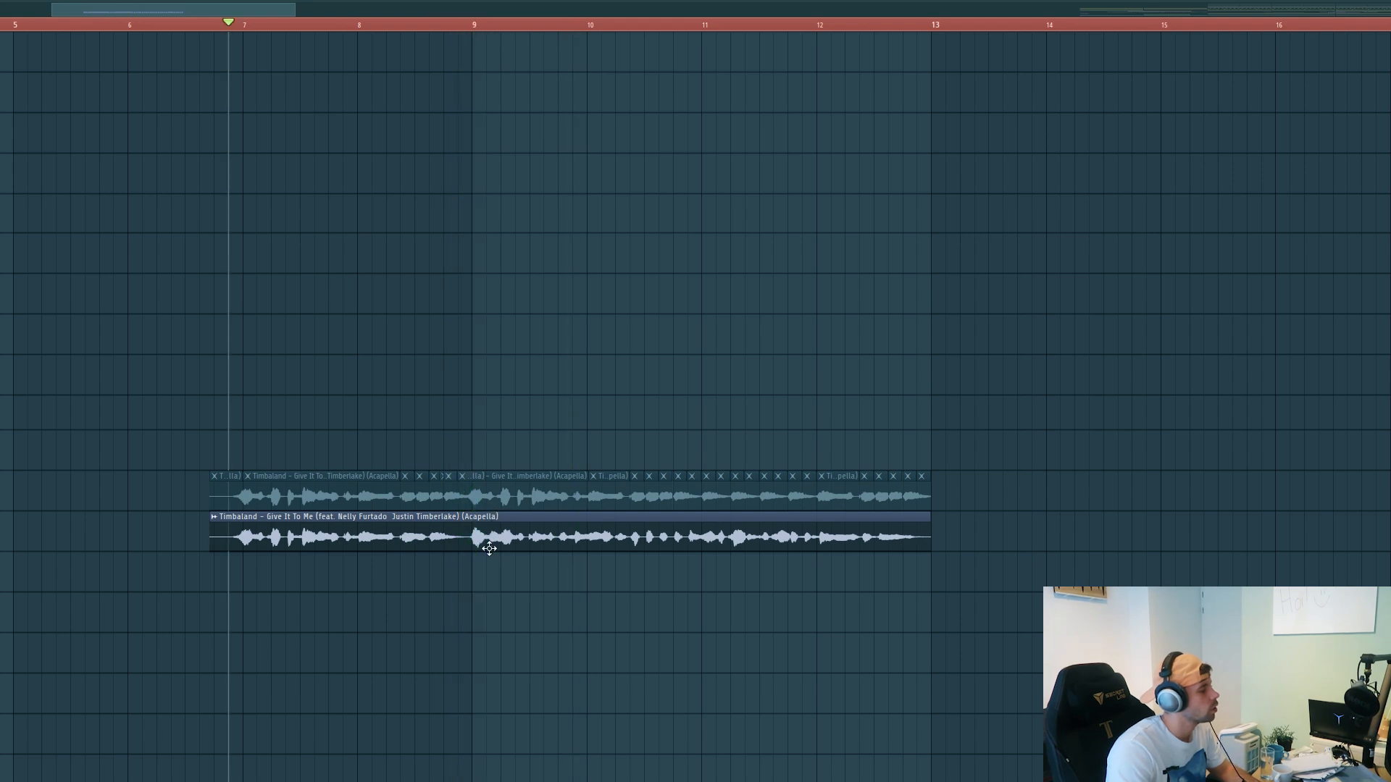
Slice the uncut acapella clip at bar 9, delete both pieces and unmute the chopped acapella clips above it.
left_click(473, 534)
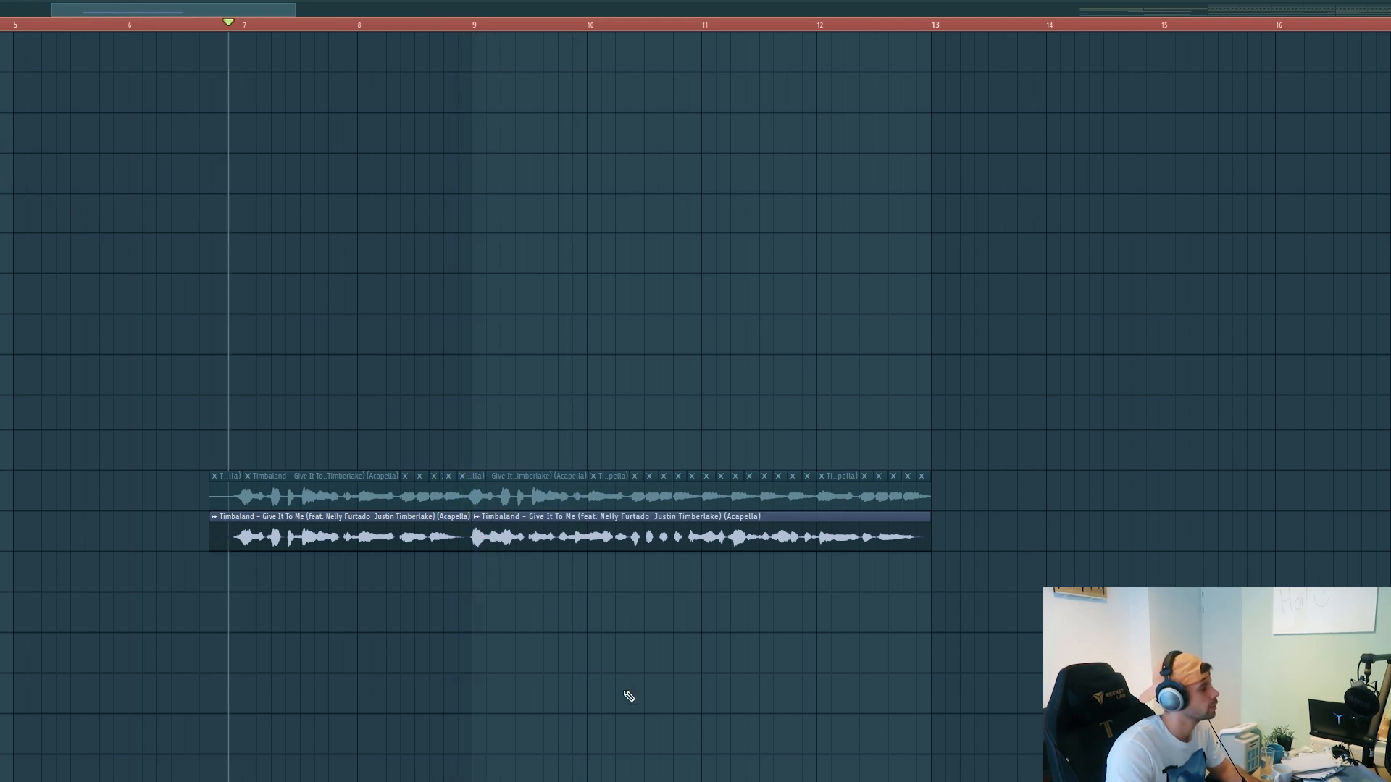
right_click(580, 534)
key("space")
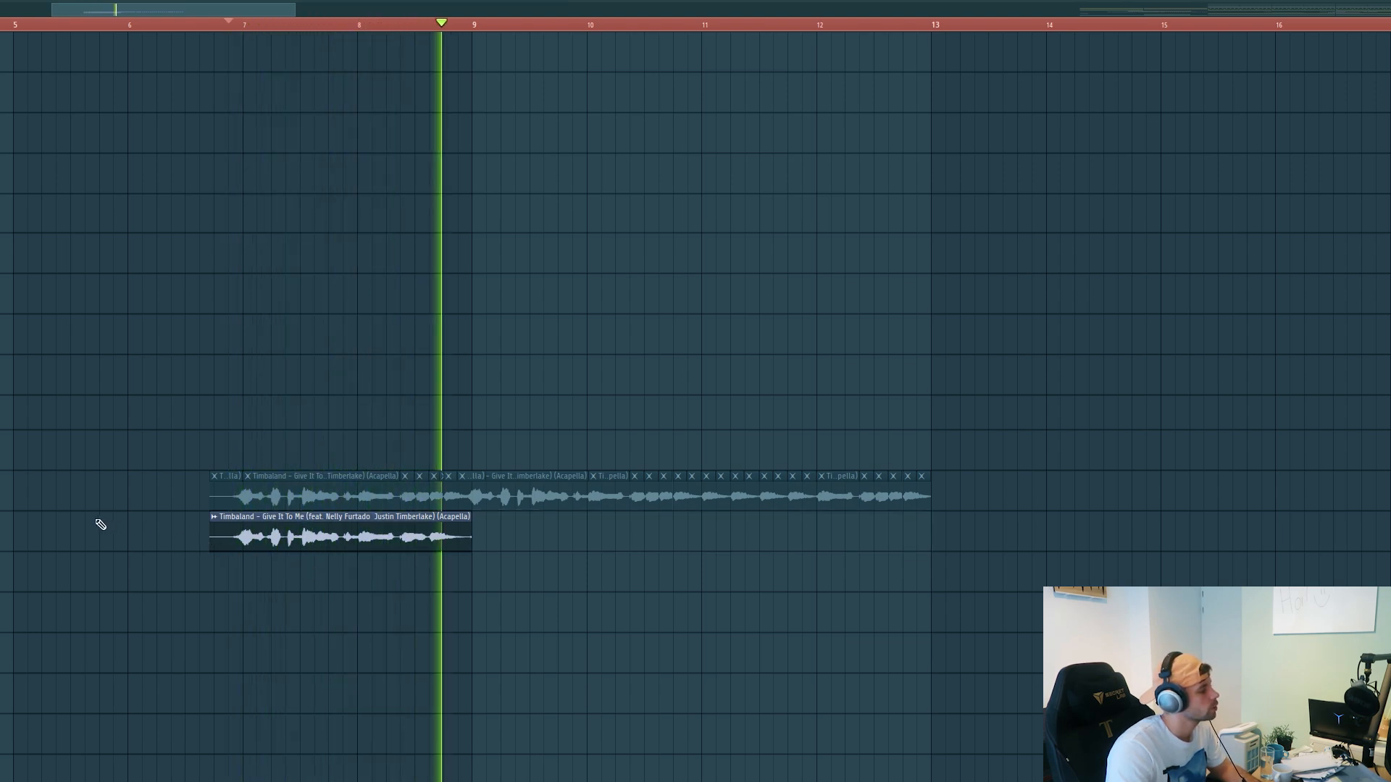
key("space")
right_click(289, 543)
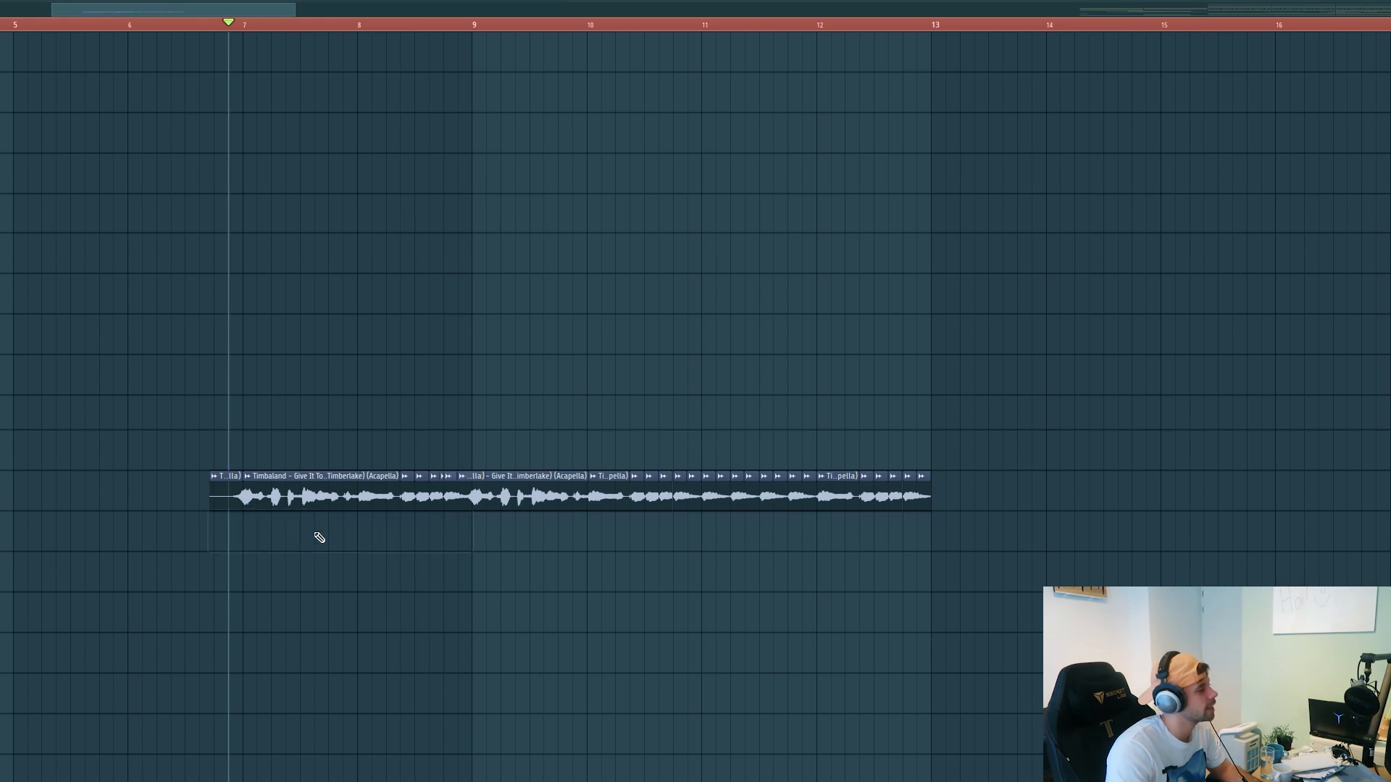
Play the chopped acapella from bar 8, and again from bar 11 to its end.
left_click(363, 27)
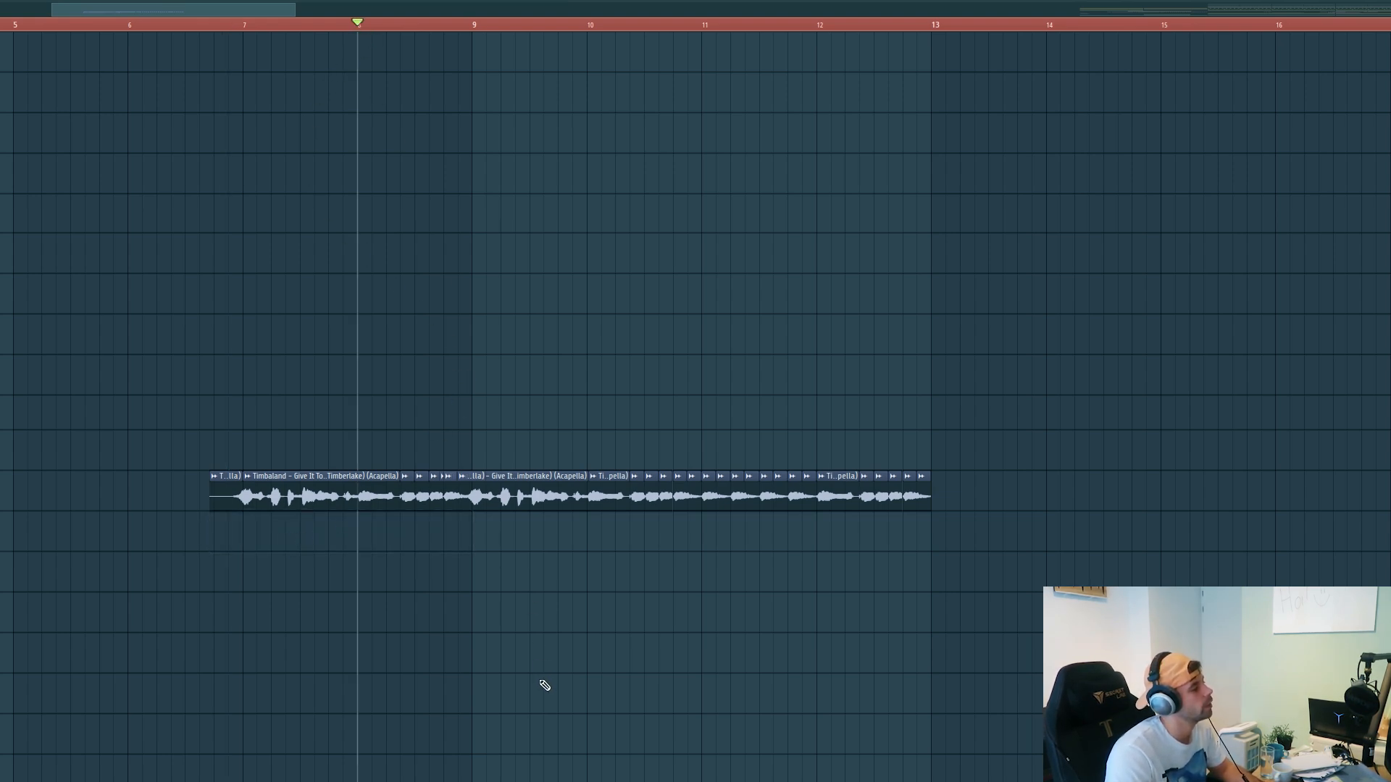
key("space")
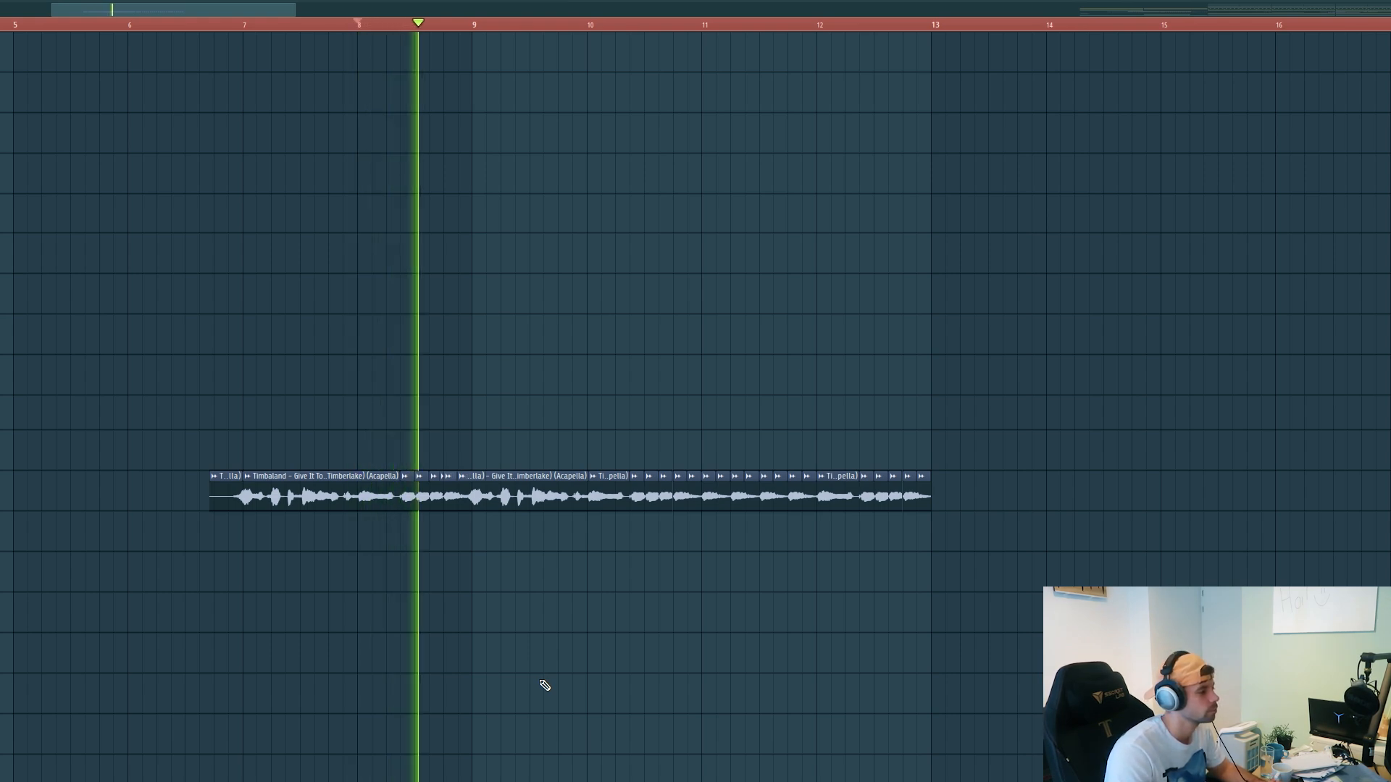
key("space")
left_click(704, 27)
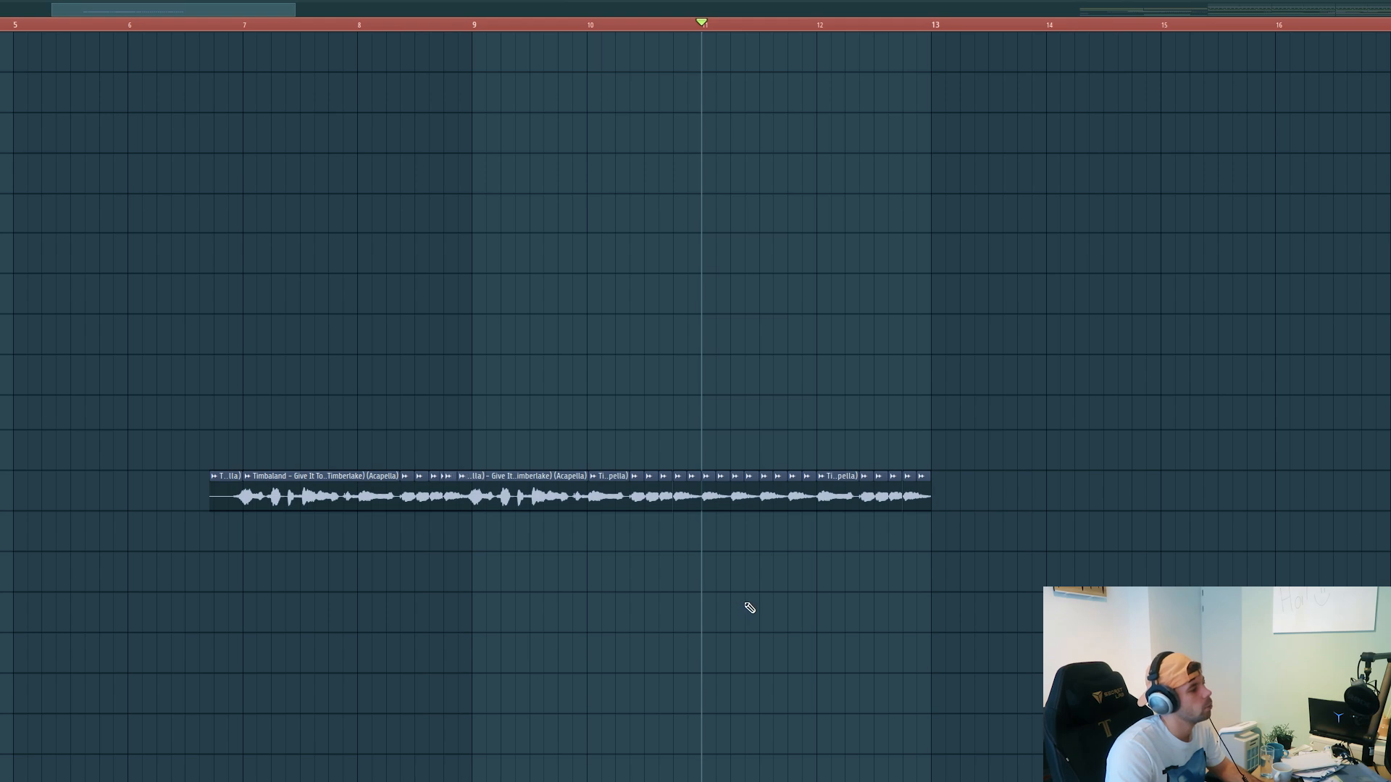
key("space")
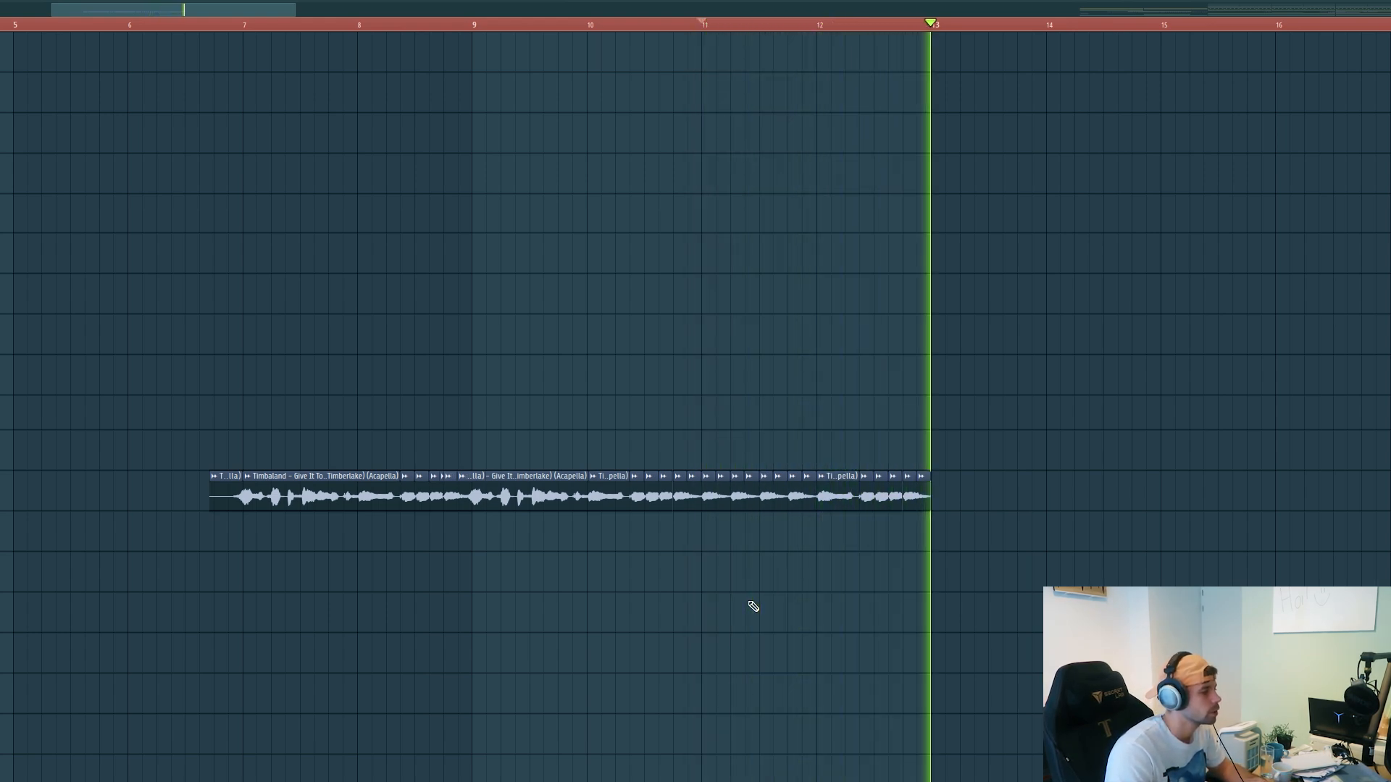
key("space")
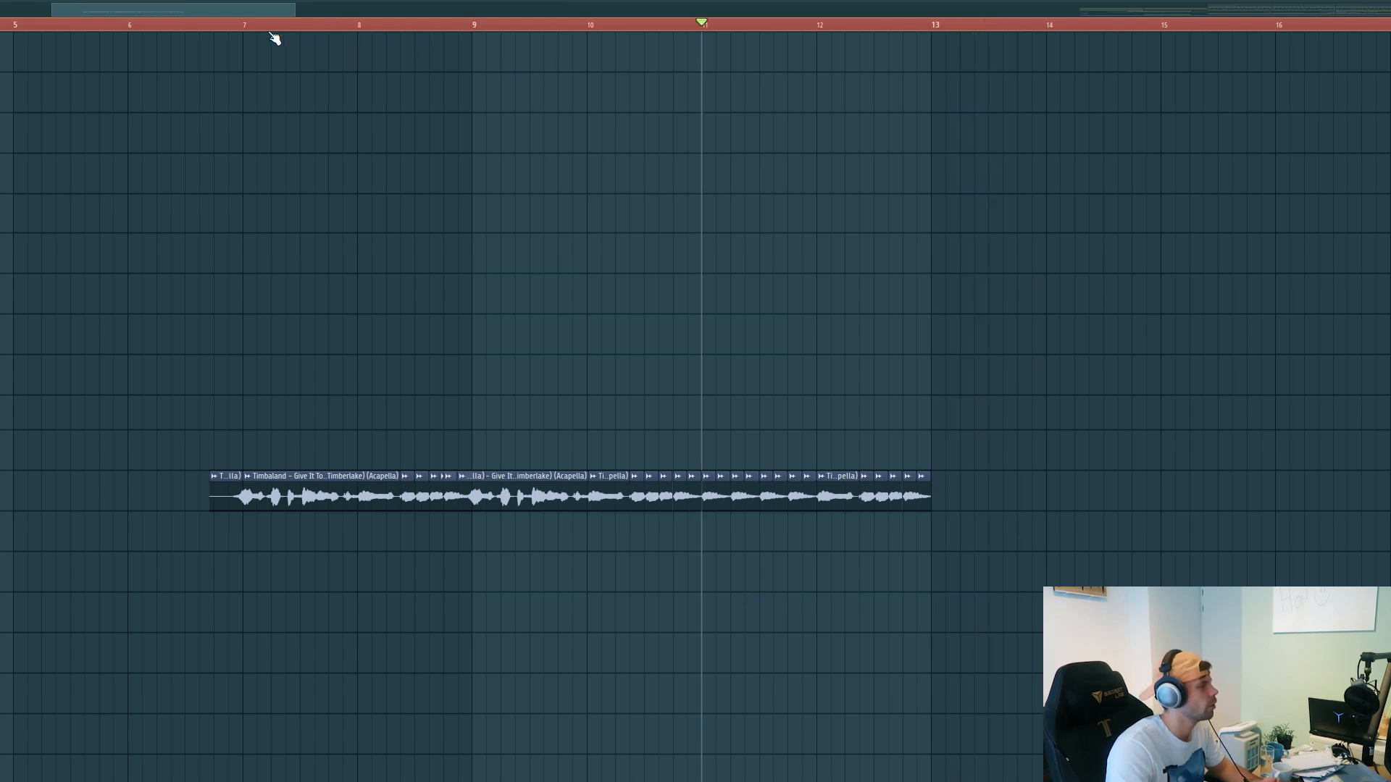
Open FabFilter Pro-Q 3 on the acapella's mixer track and audition its low-cut band while the vocal plays from just before bar 7.
left_click(236, 24)
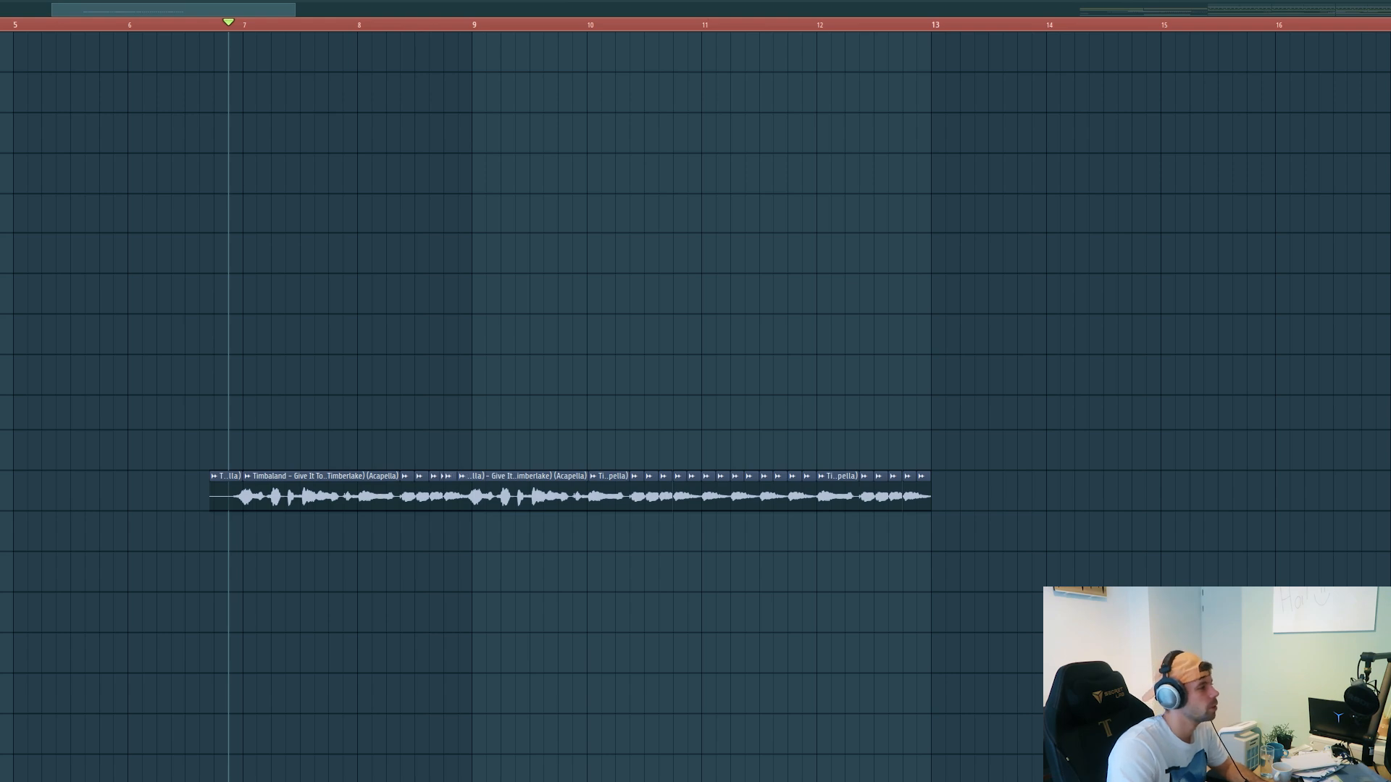
key("F9")
left_click(1245, 247)
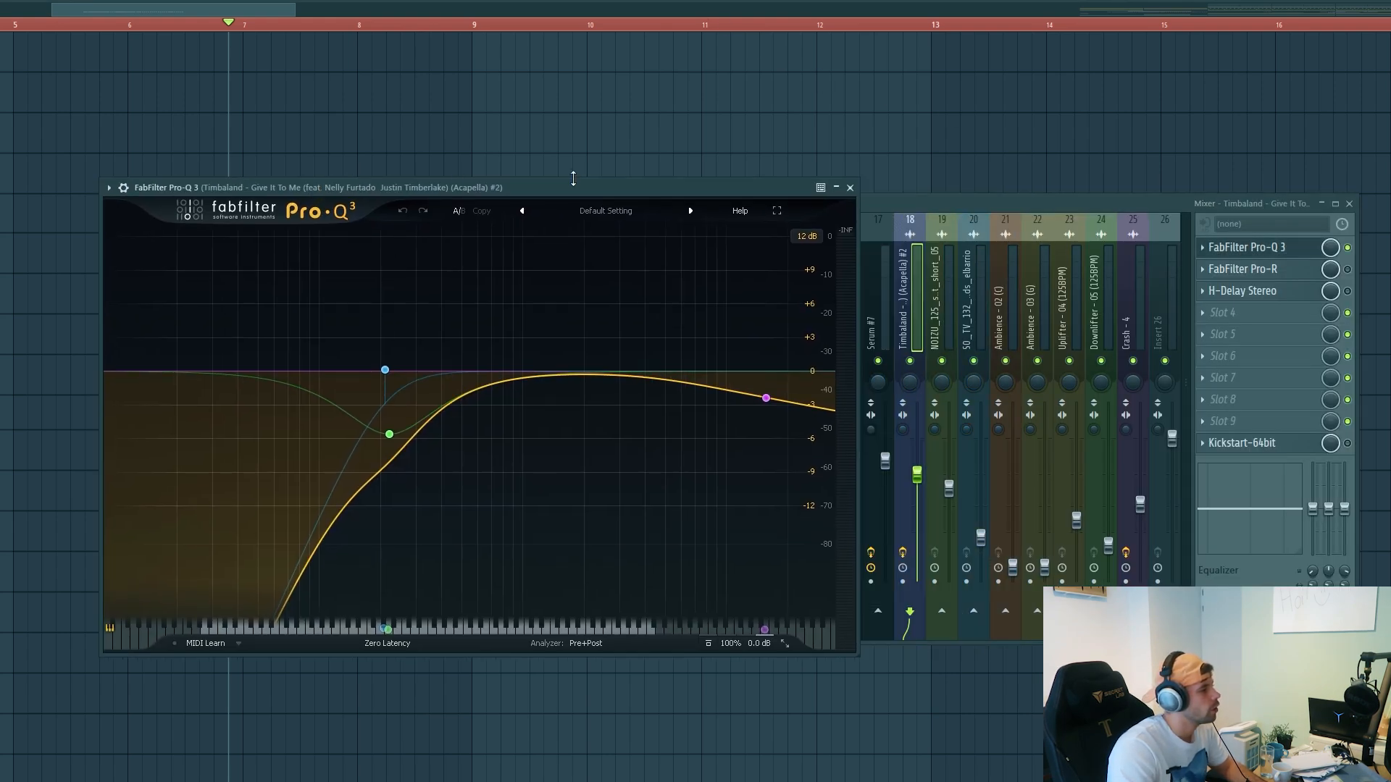
key("space")
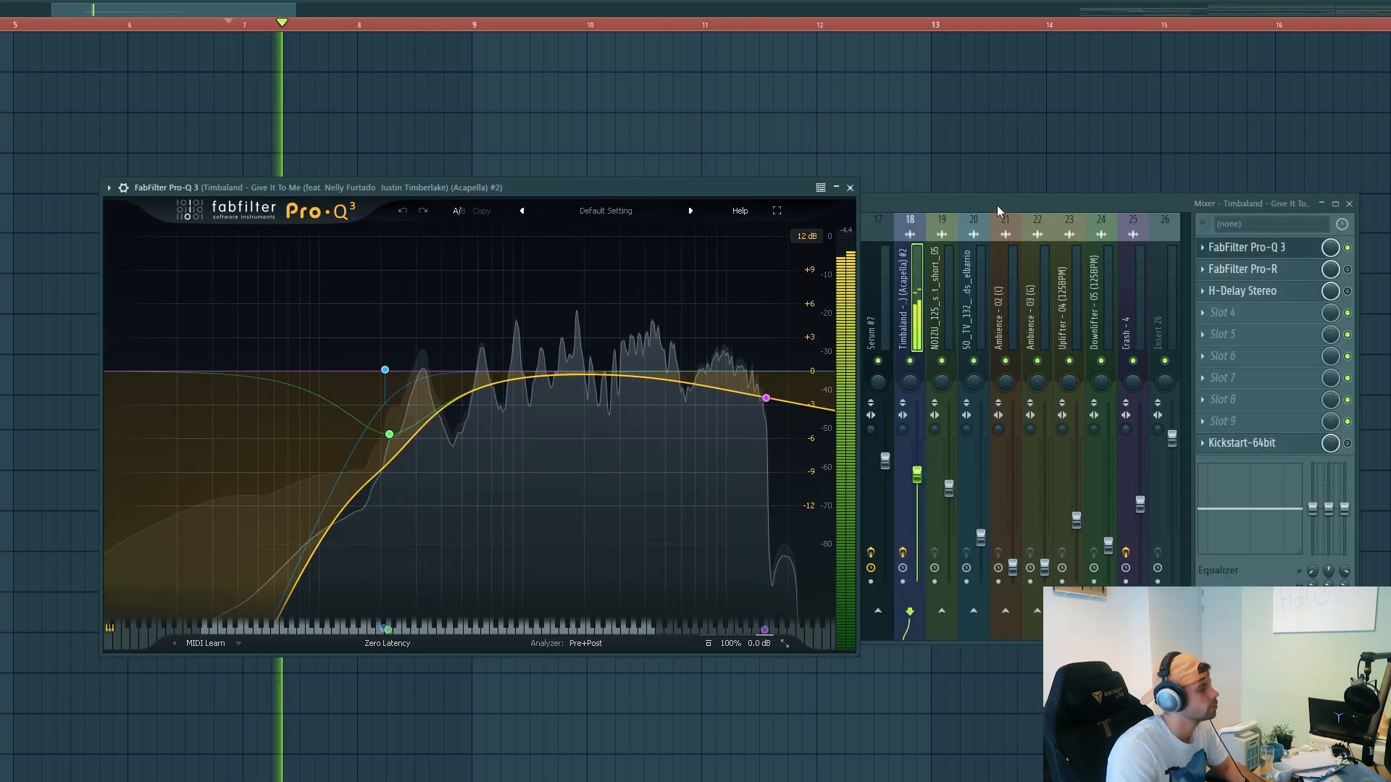
left_click(404, 316)
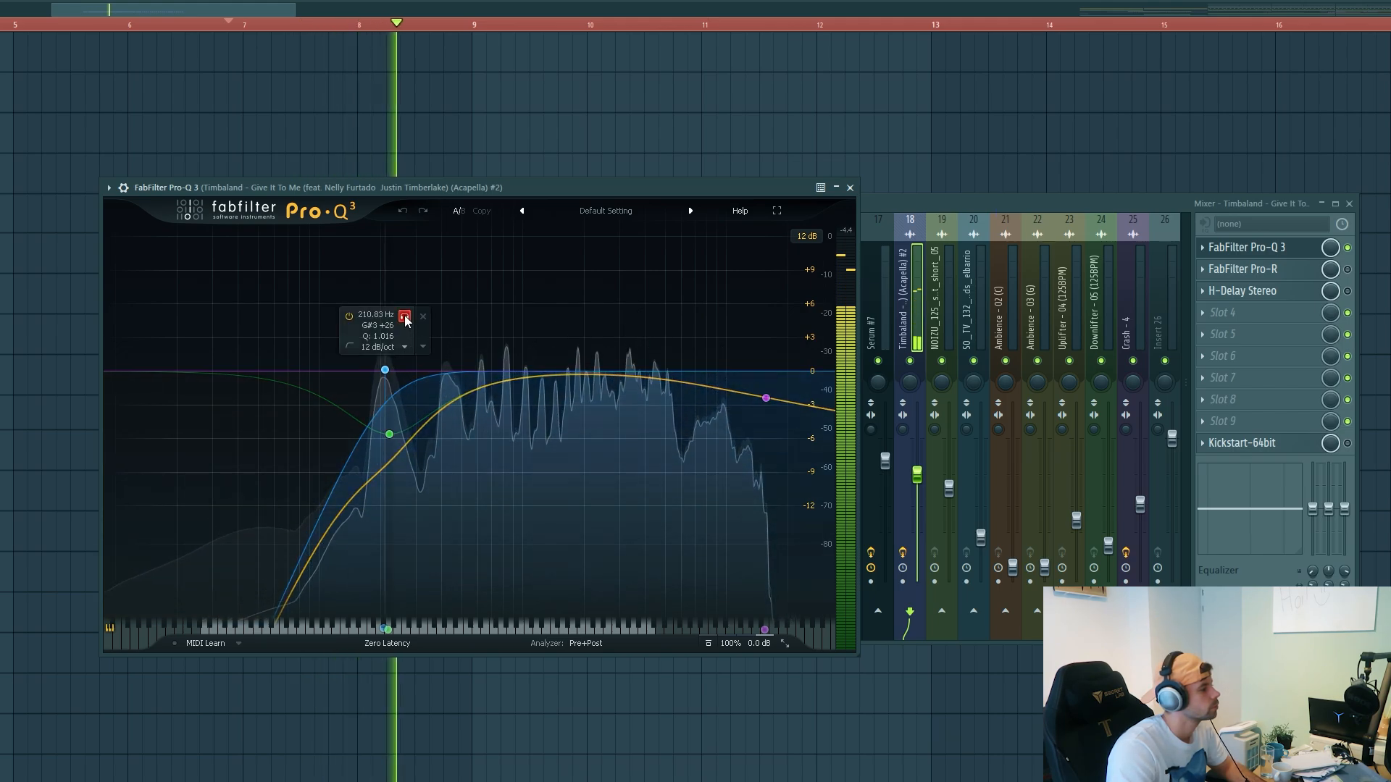
key("space")
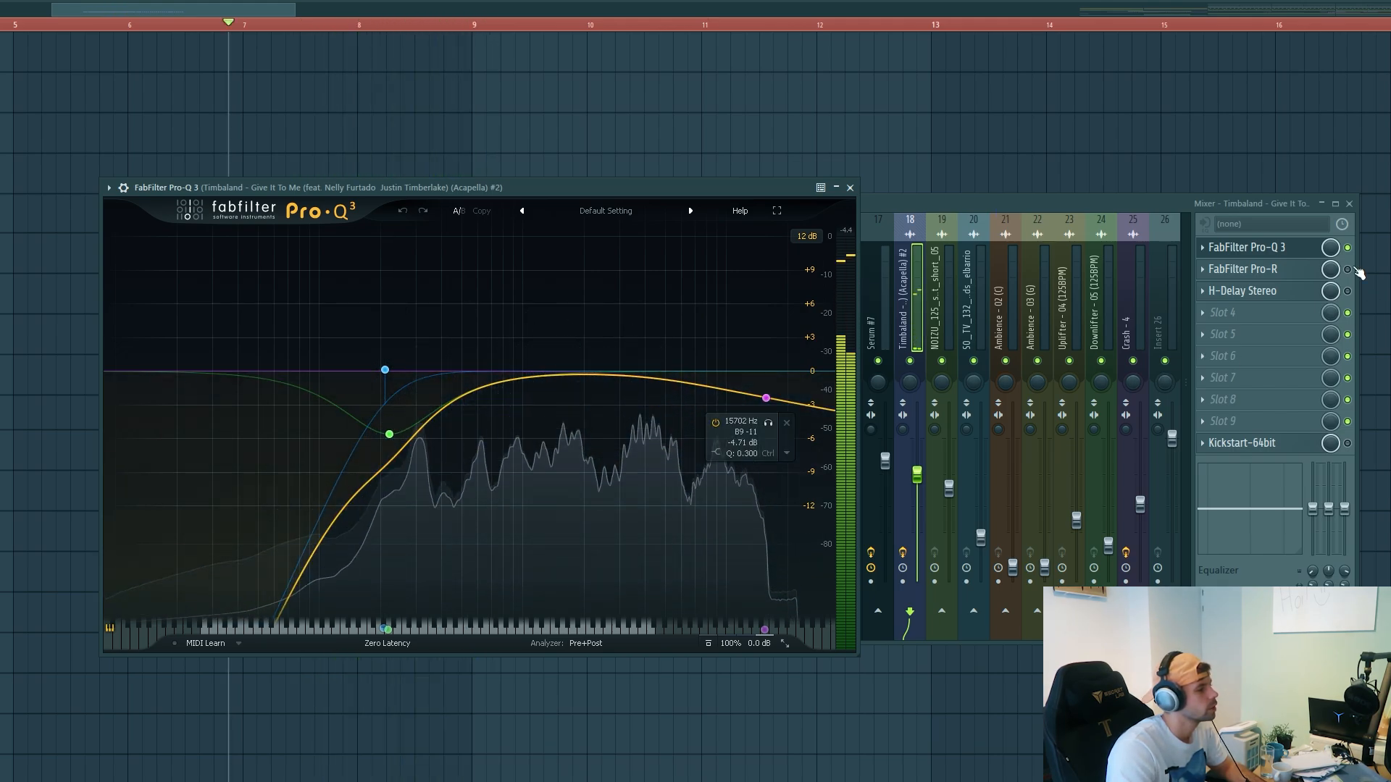
Toggle FabFilter Pro-R on the acapella track to compare, and view the Pro-R and H-Delay Stereo settings.
left_click(1347, 269)
left_click(1299, 275)
left_click_drag(292, 155, 415, 148)
key("space")
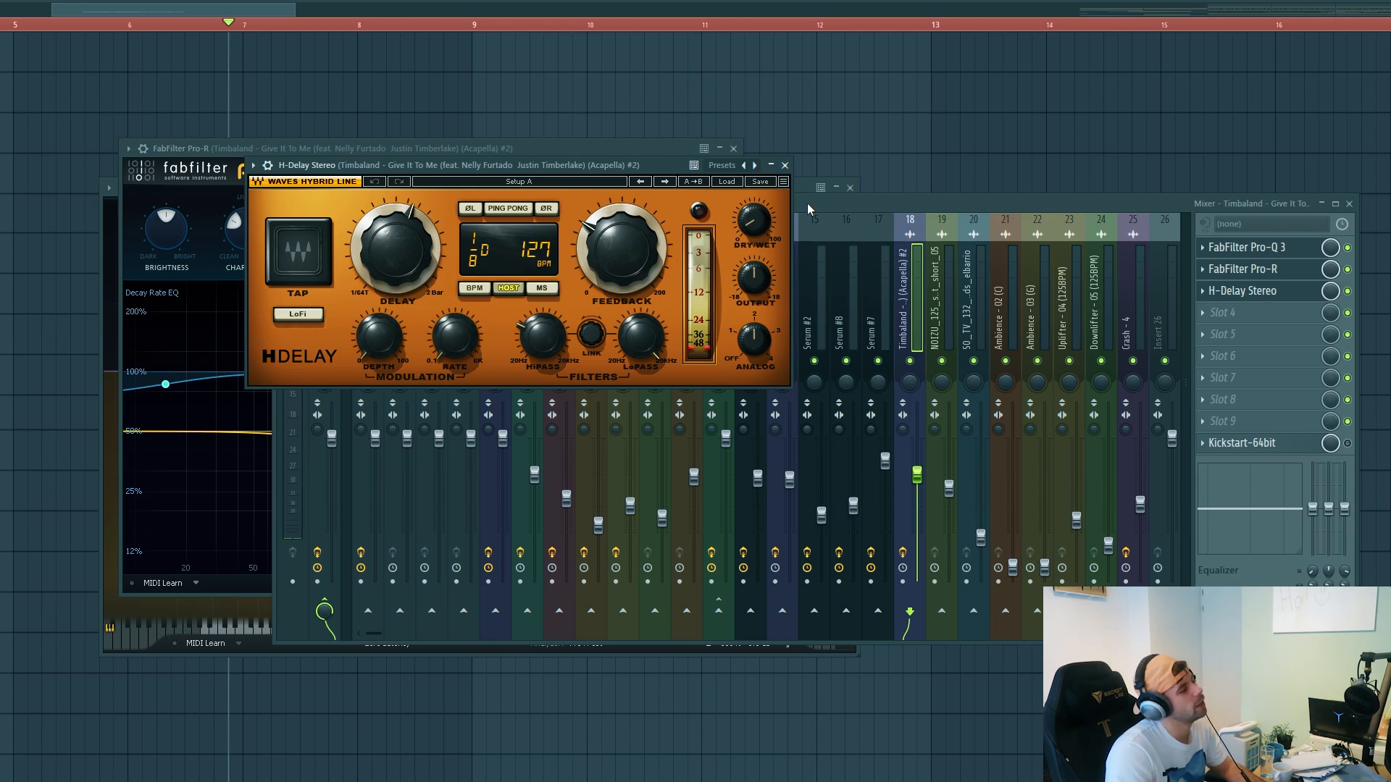
Audition the two Ambience clips, the Downlifter, the Uplifter and the snare loop riser separately, and play back the arrangement.
key("space")
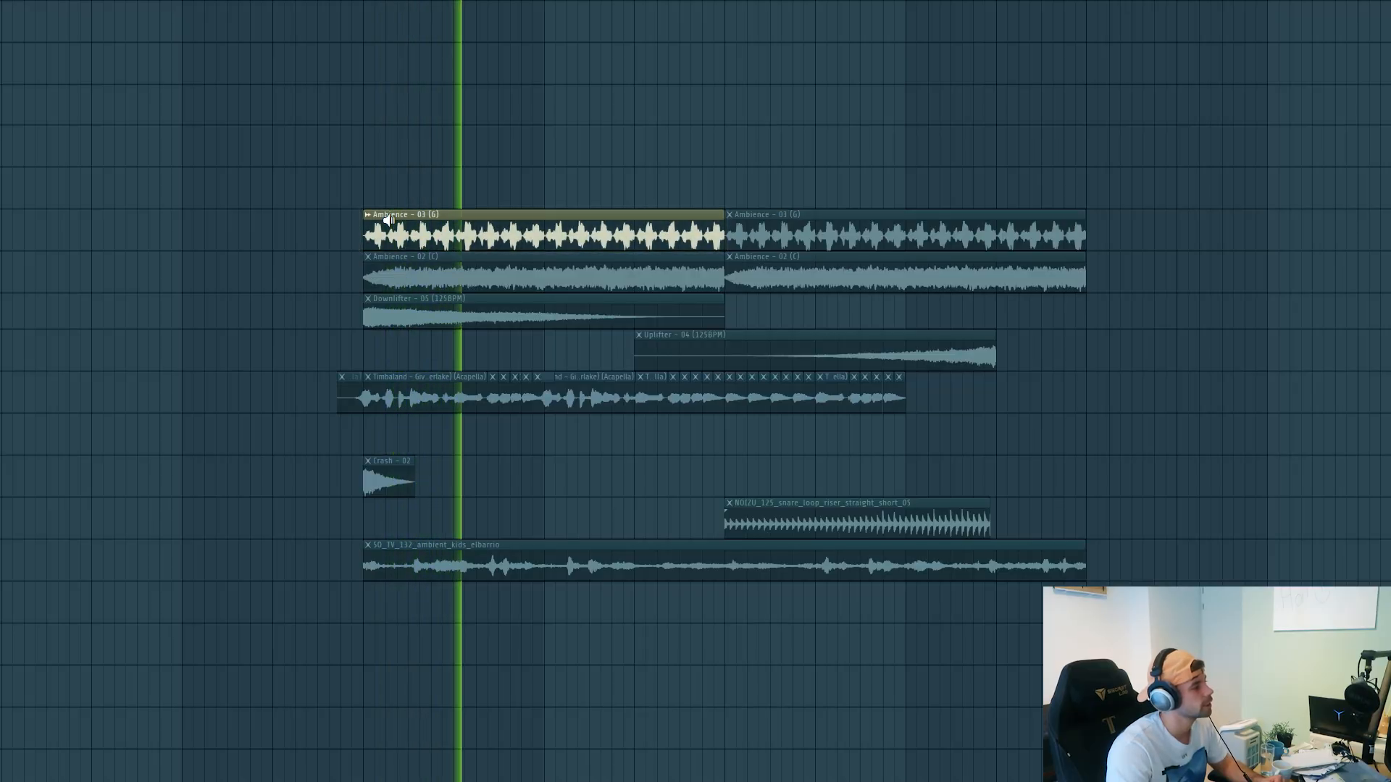
key("space")
left_click_drag(396, 265, 398, 269)
left_click_drag(362, 317, 361, 317)
left_click_drag(893, 355, 893, 356)
scroll(690, 534, "up", 2)
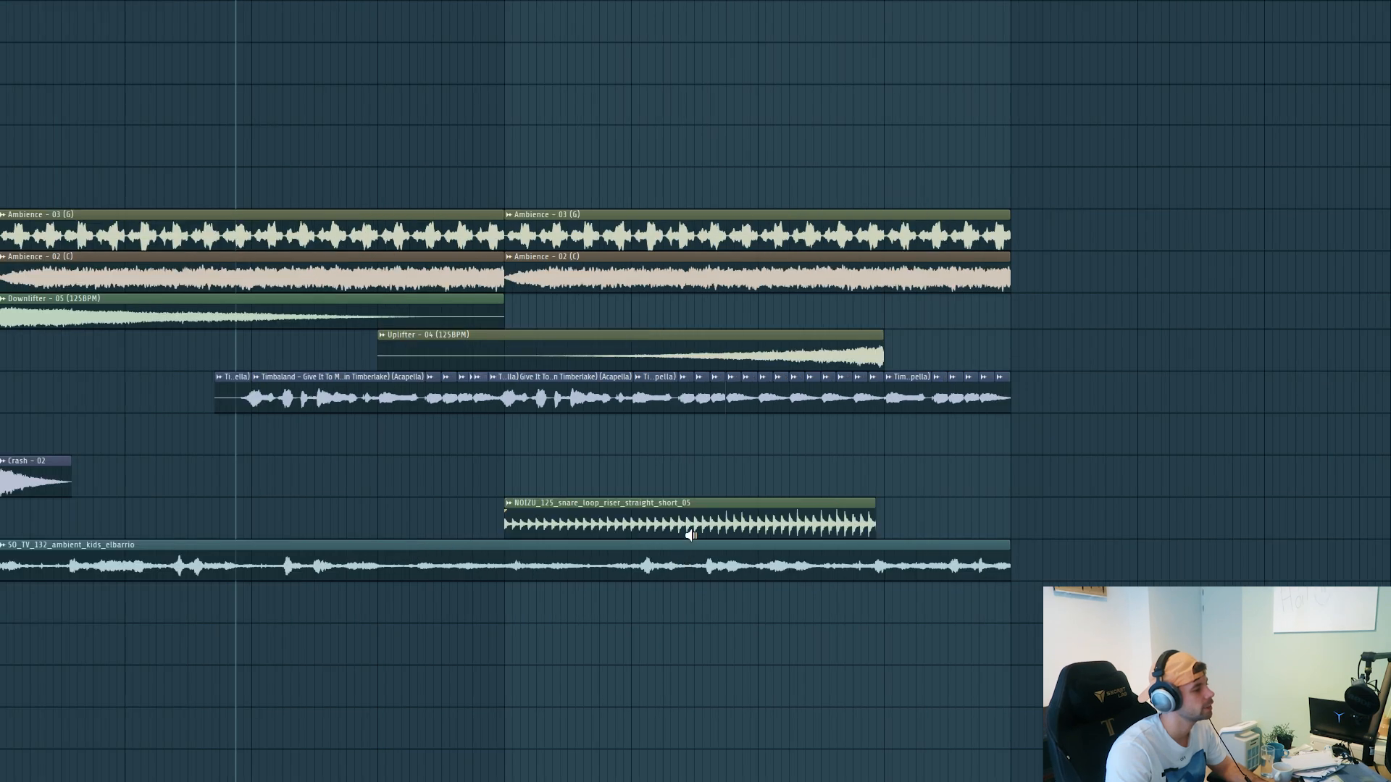
left_click_drag(691, 526, 690, 526)
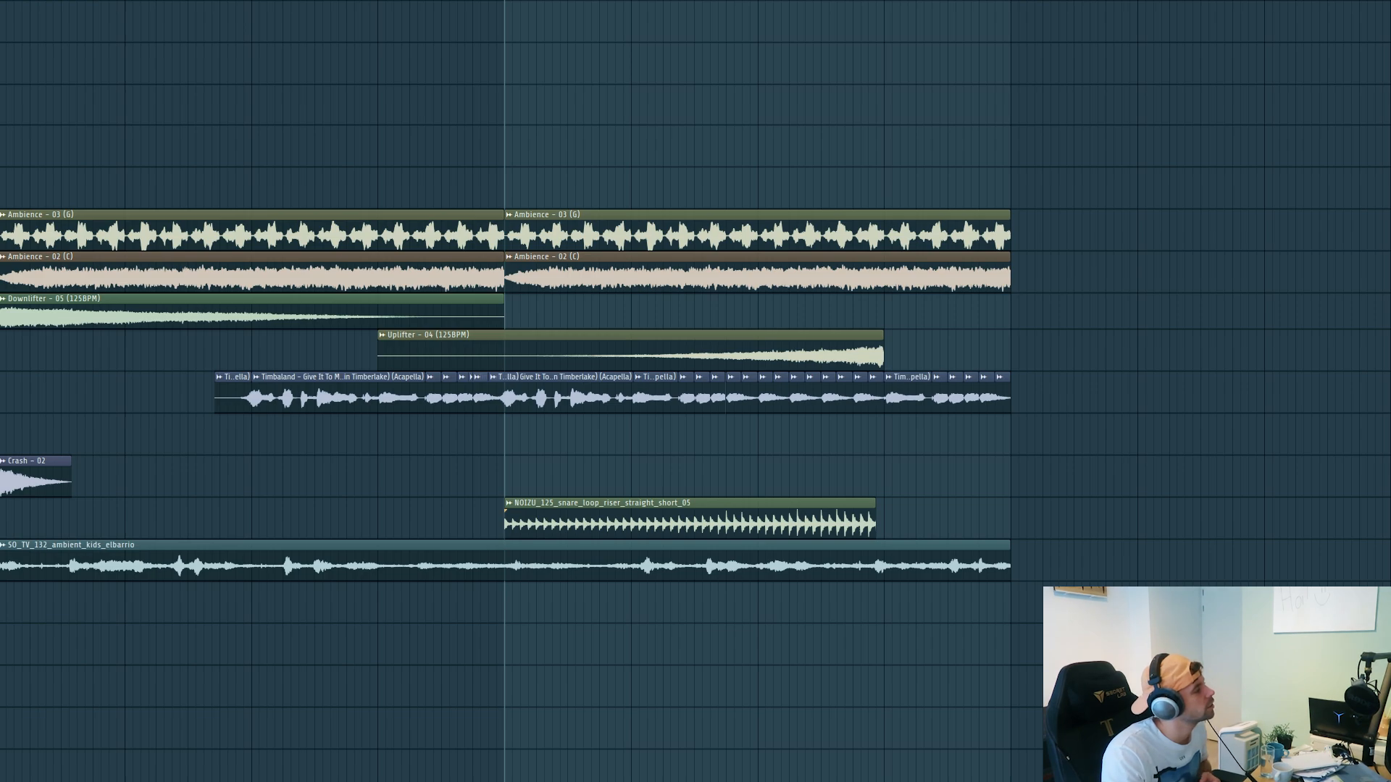
key("space")
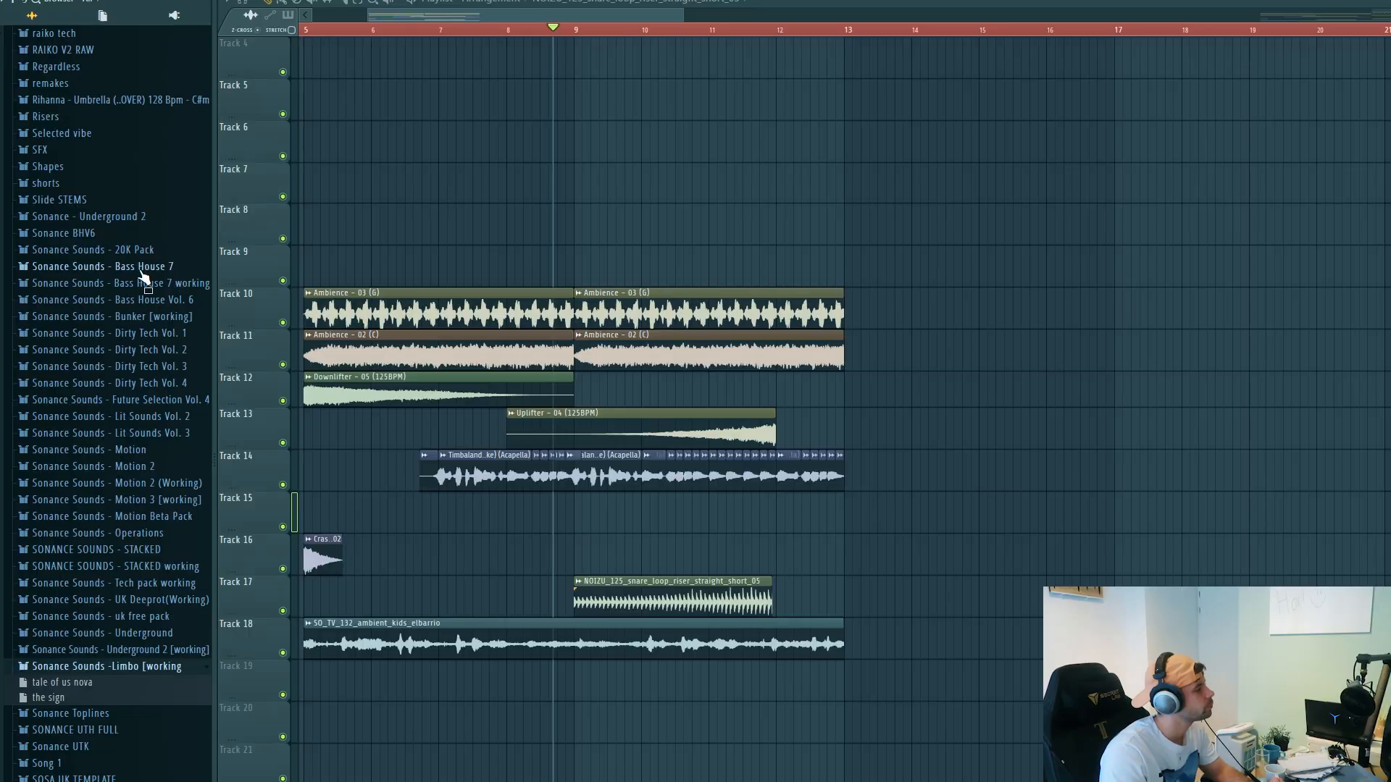
Find the SUTK_Core_Loop_4_126bpm folder in the Core Drum Loops of the Sonance - Underground 2 sample pack.
left_click(123, 217)
left_click(106, 234)
left_click(105, 248)
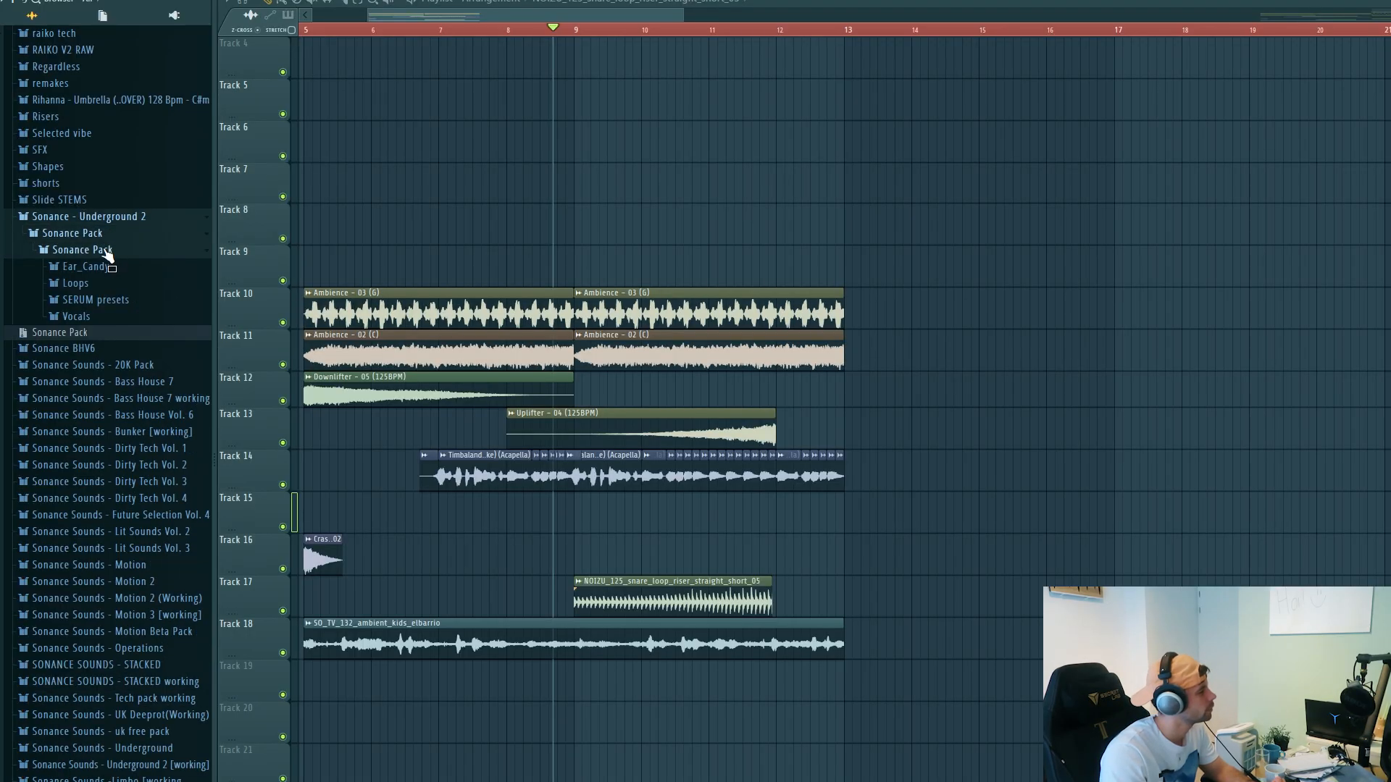
left_click(101, 284)
left_click(127, 300)
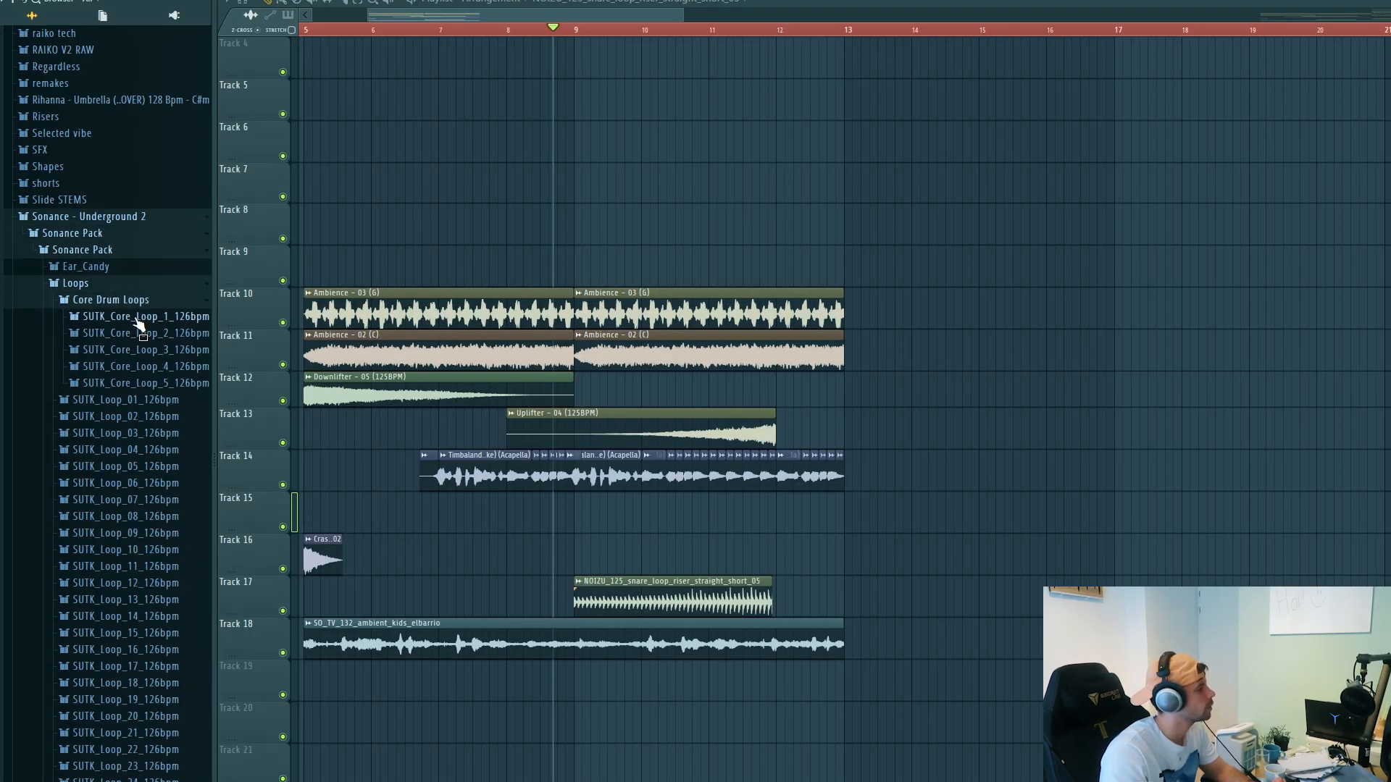
left_click(137, 366)
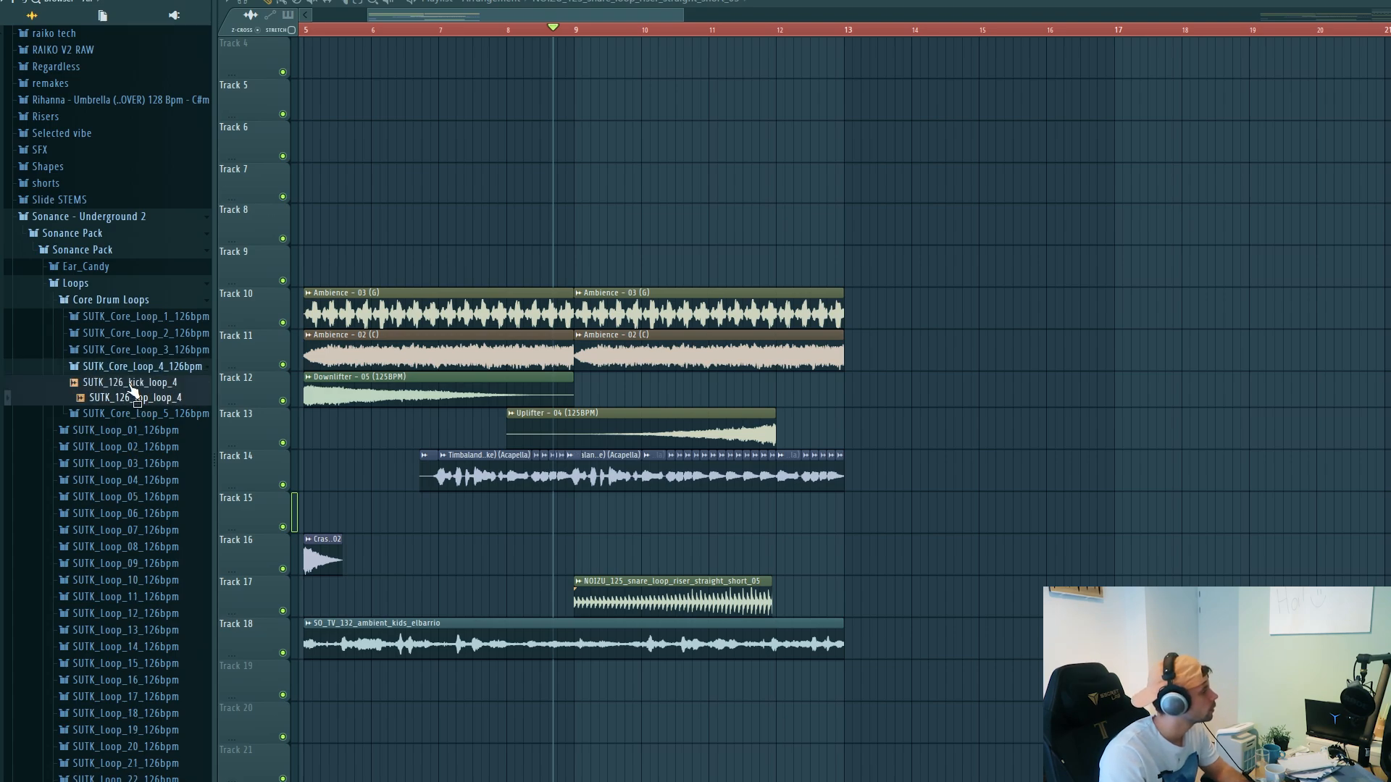
Place SUTK_126_kick_loop_4 on Track 9 at bar 13 and fit it to the project tempo using the estimated 126 BPM.
left_click(134, 383)
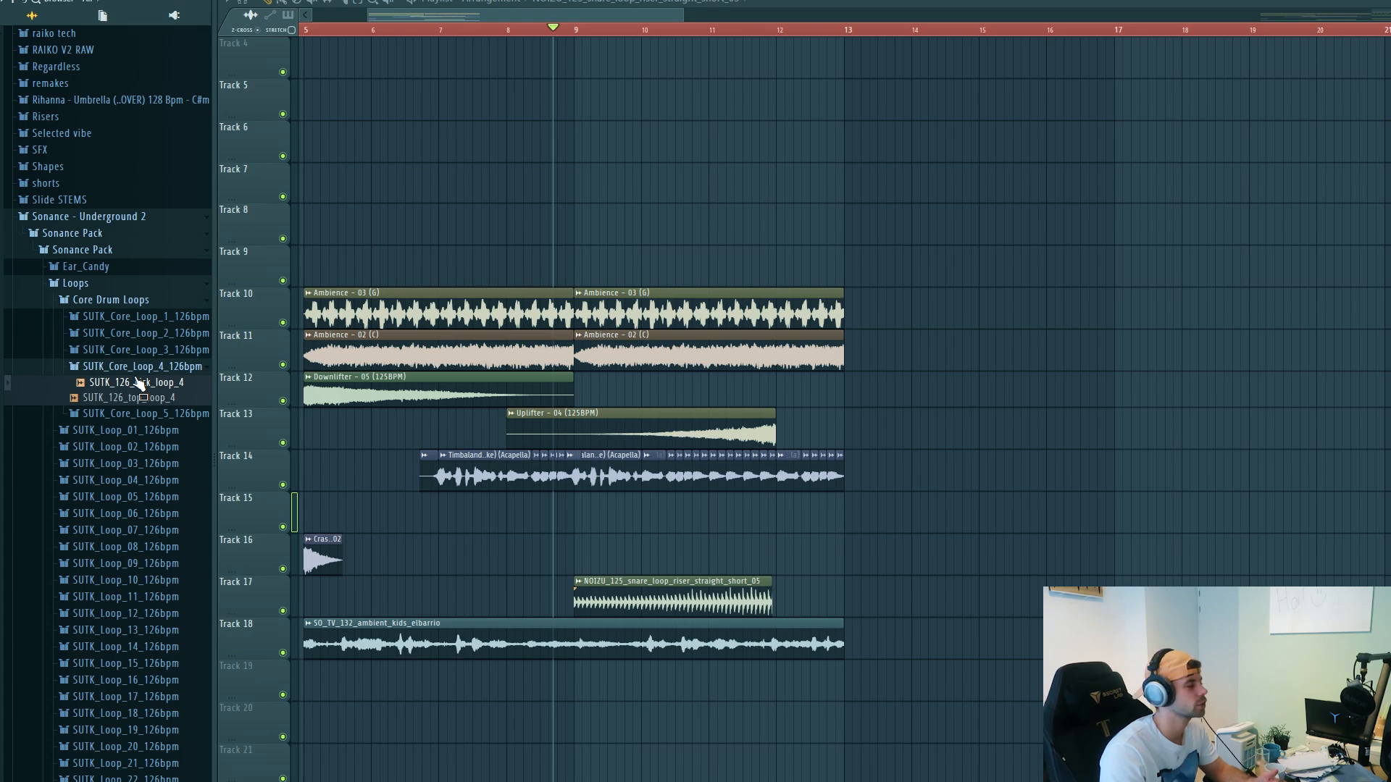
left_click_drag(134, 387, 849, 270)
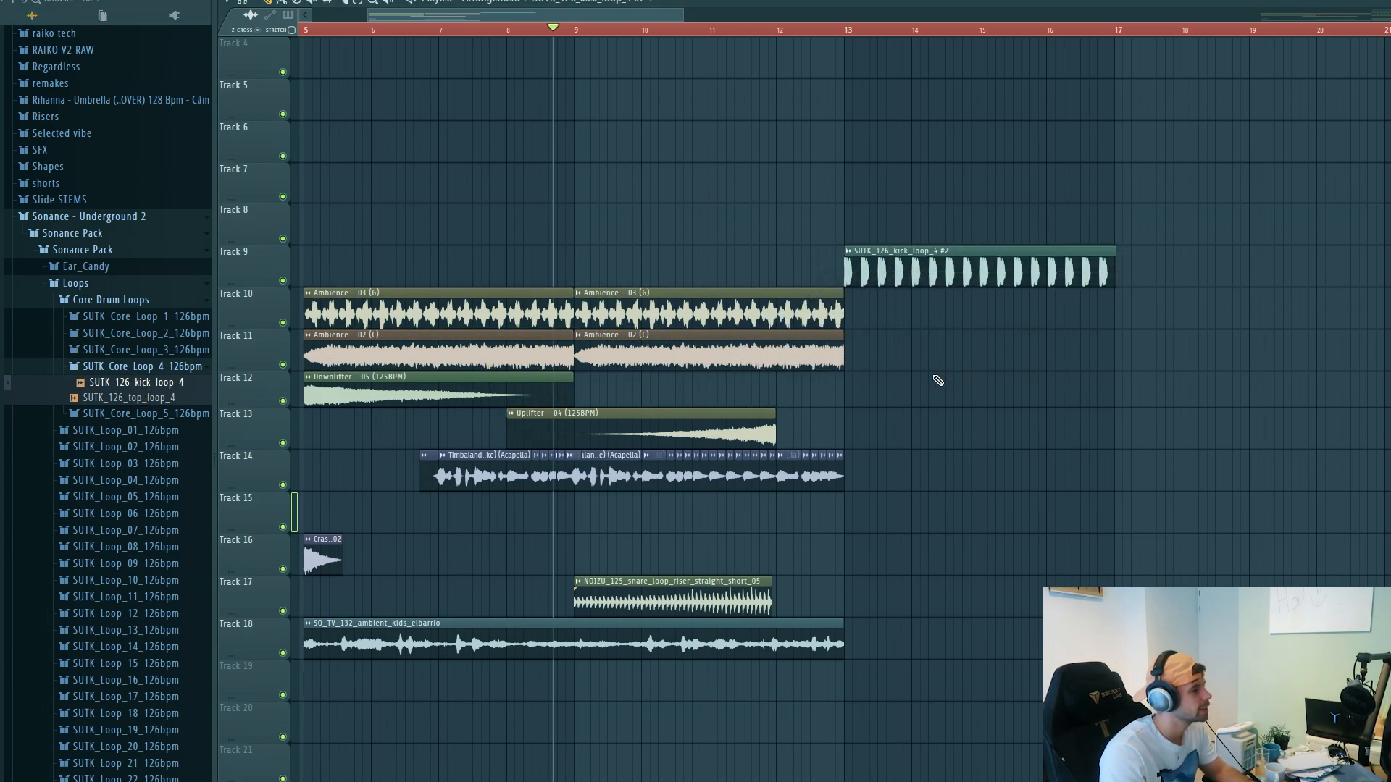
left_click(844, 252)
left_click(1017, 370)
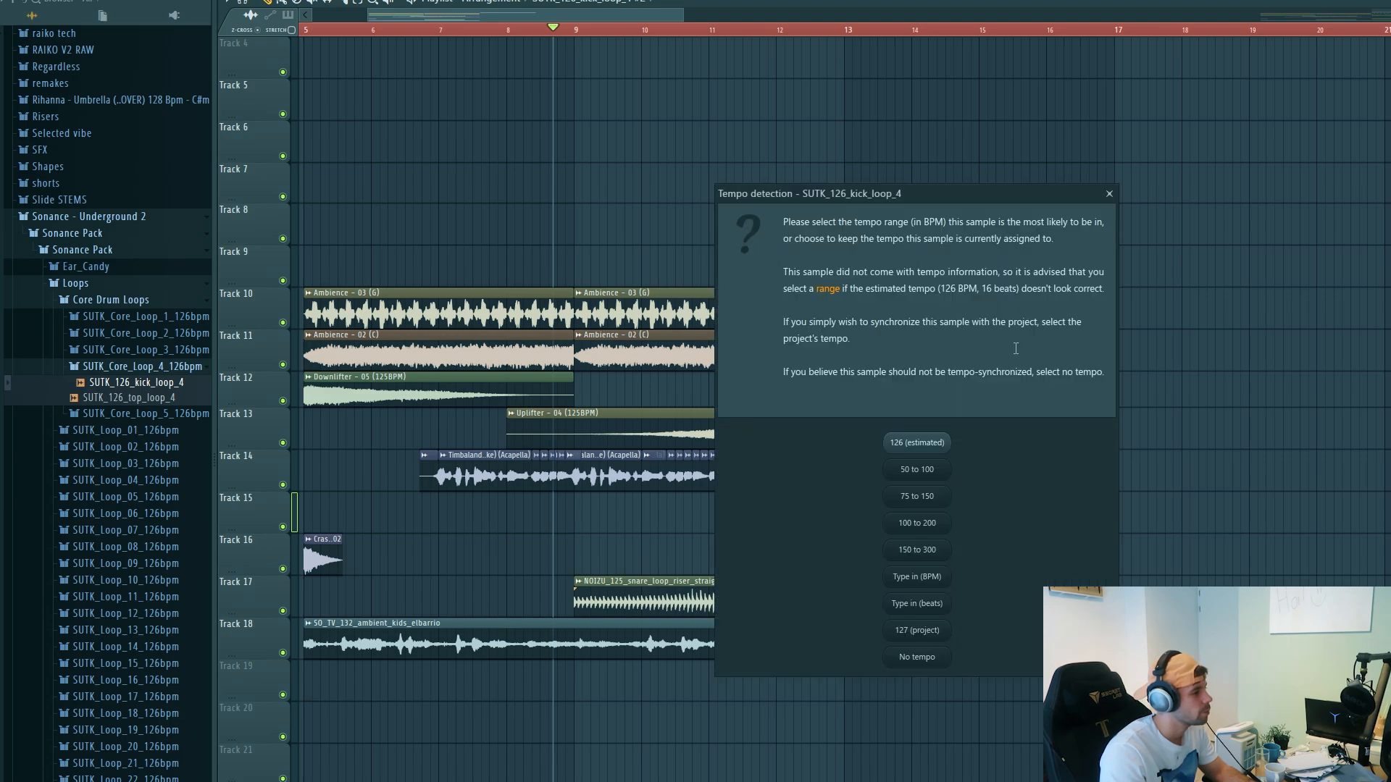
left_click(897, 445)
Place SUTK_126_top_loop_1 on Track 10 at bar 13 and fit it to the project tempo using its estimated tempo.
left_click(116, 316)
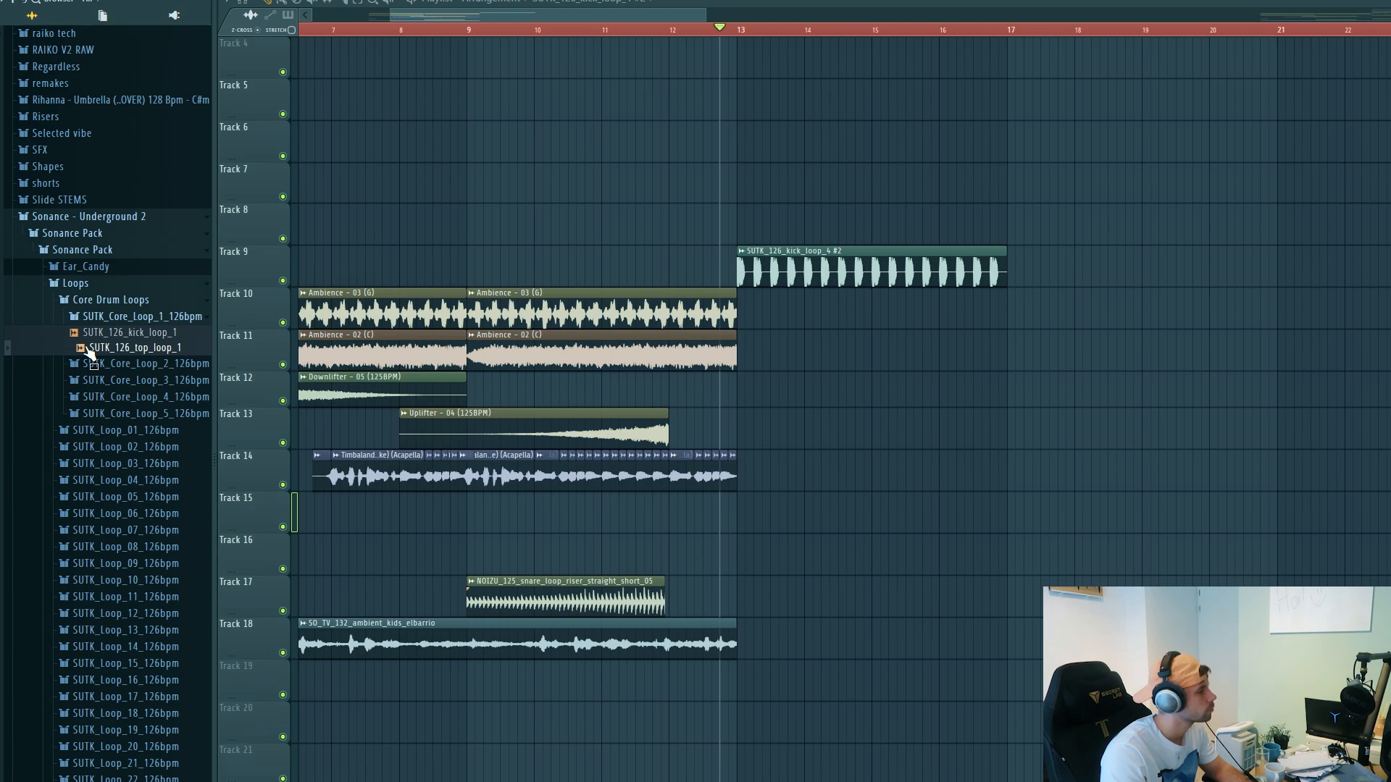
left_click_drag(85, 348, 741, 308)
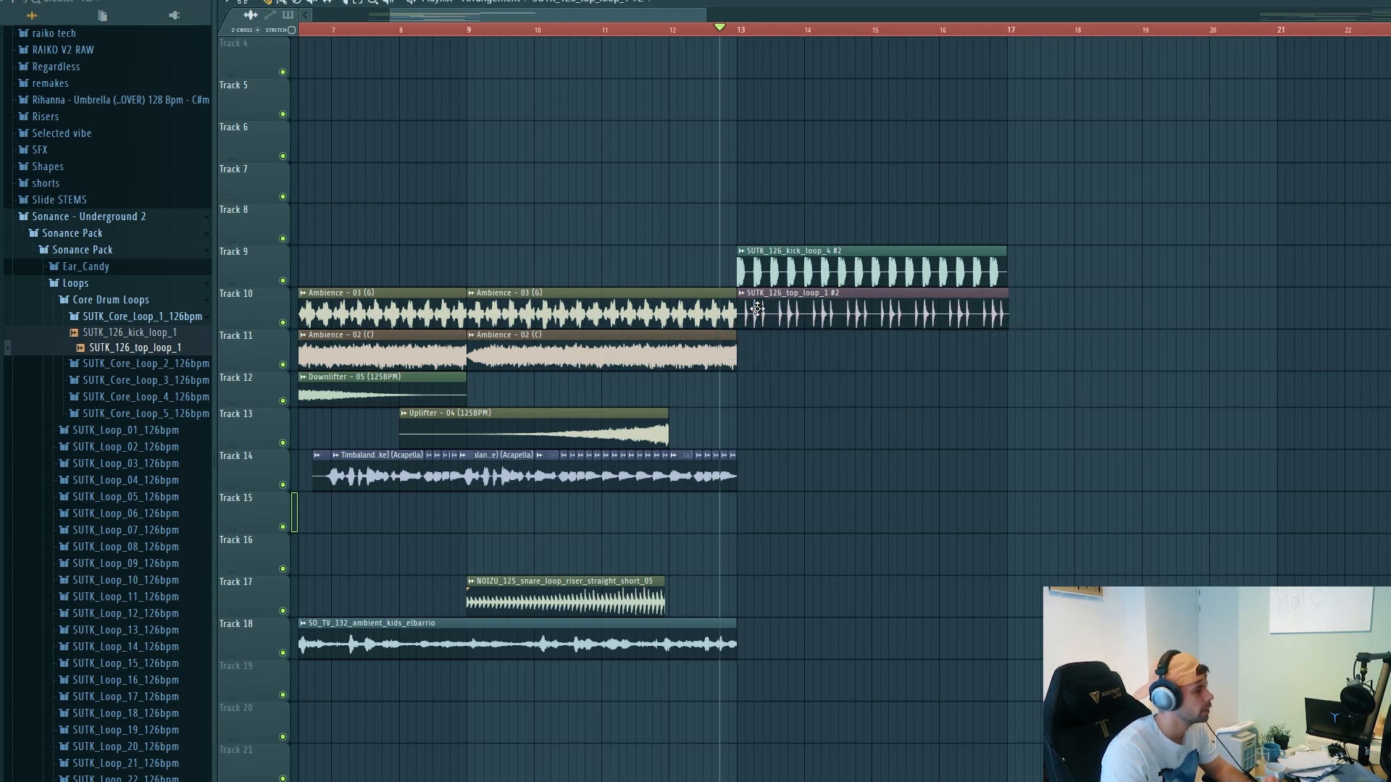
left_click(745, 294)
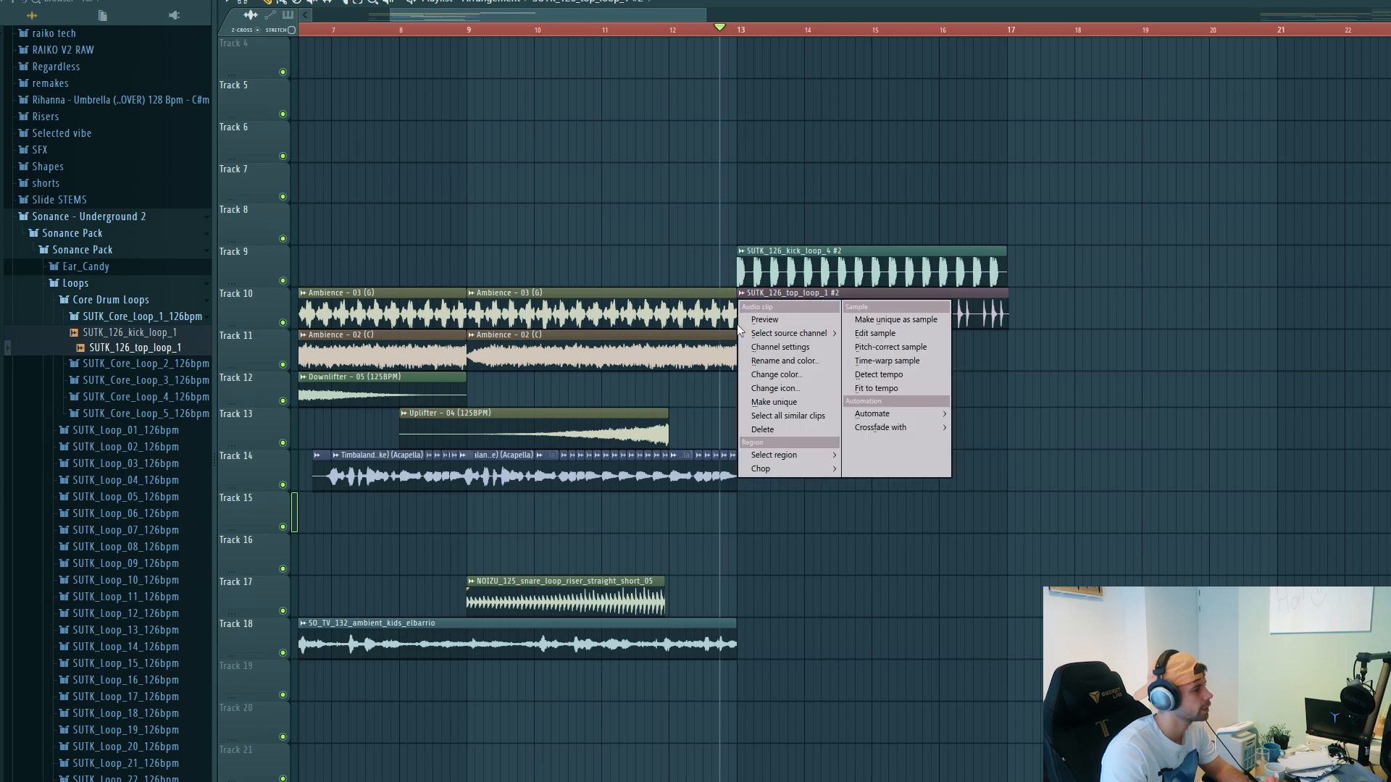
left_click(869, 391)
left_click(917, 444)
Play the transition from just before bar 13 into the new kick and top loops.
scroll(1072, 427, "left", 3)
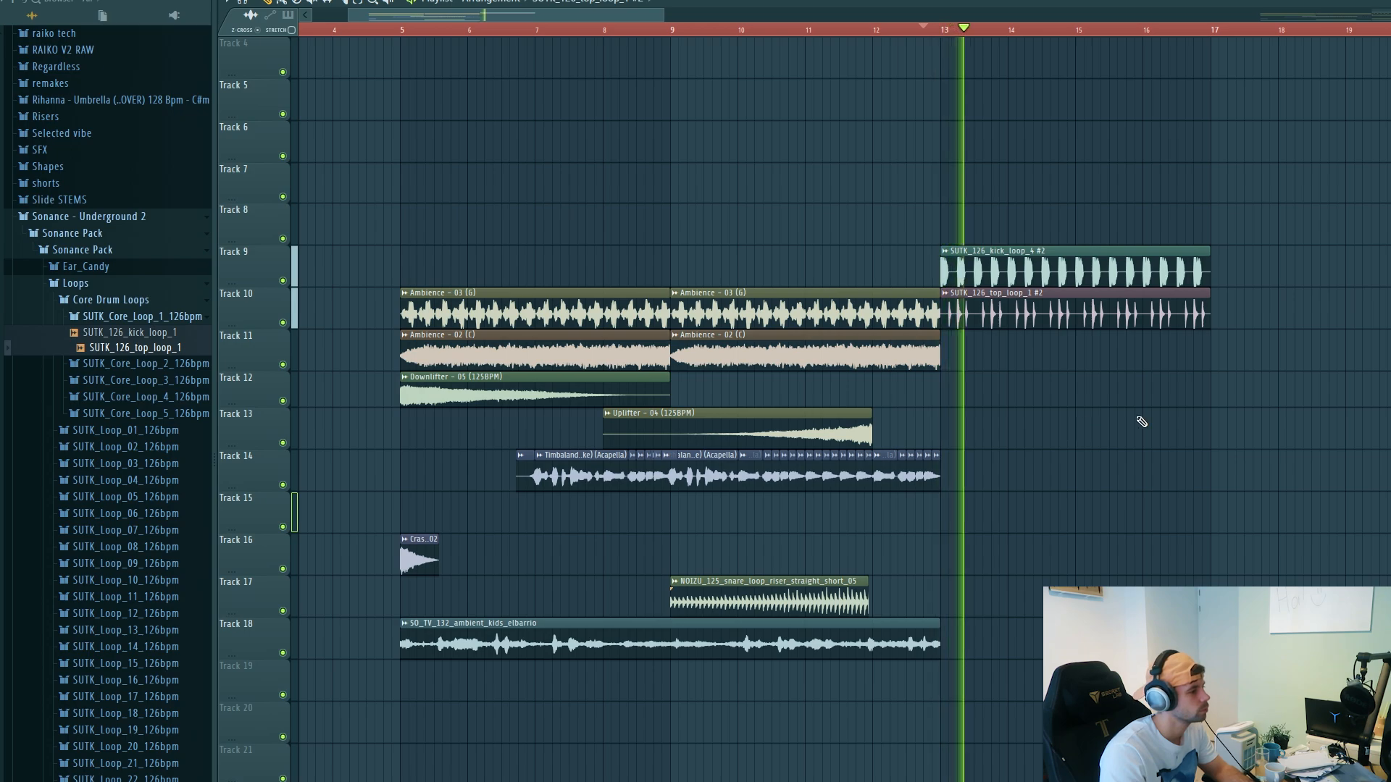
scroll(1257, 438, "up", 2)
scroll(1258, 438, "up", 1)
key("space")
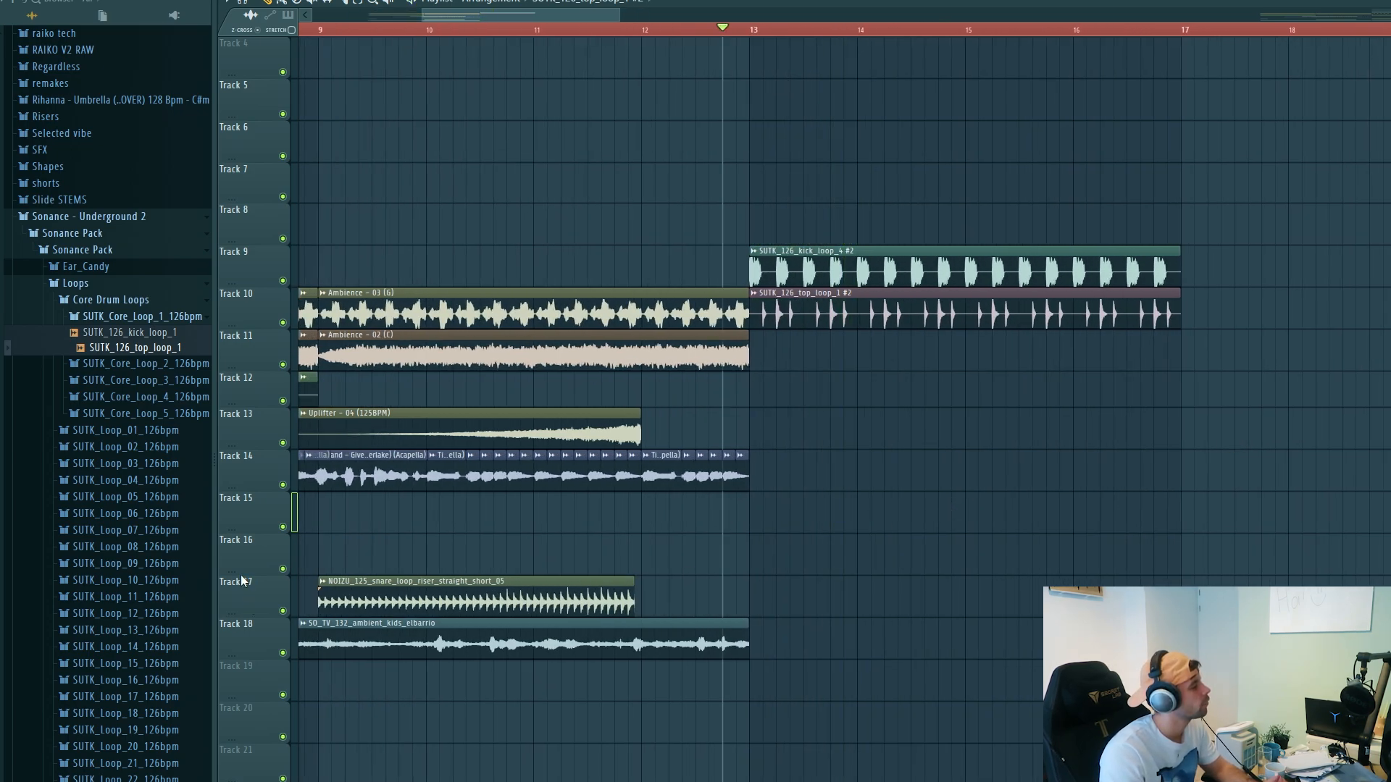
Preview the bass loops and full drum loops in the SUTK_Loop_07_126bpm and SUTK_Loop_08_126bpm folders.
left_click(102, 530)
left_click(87, 563)
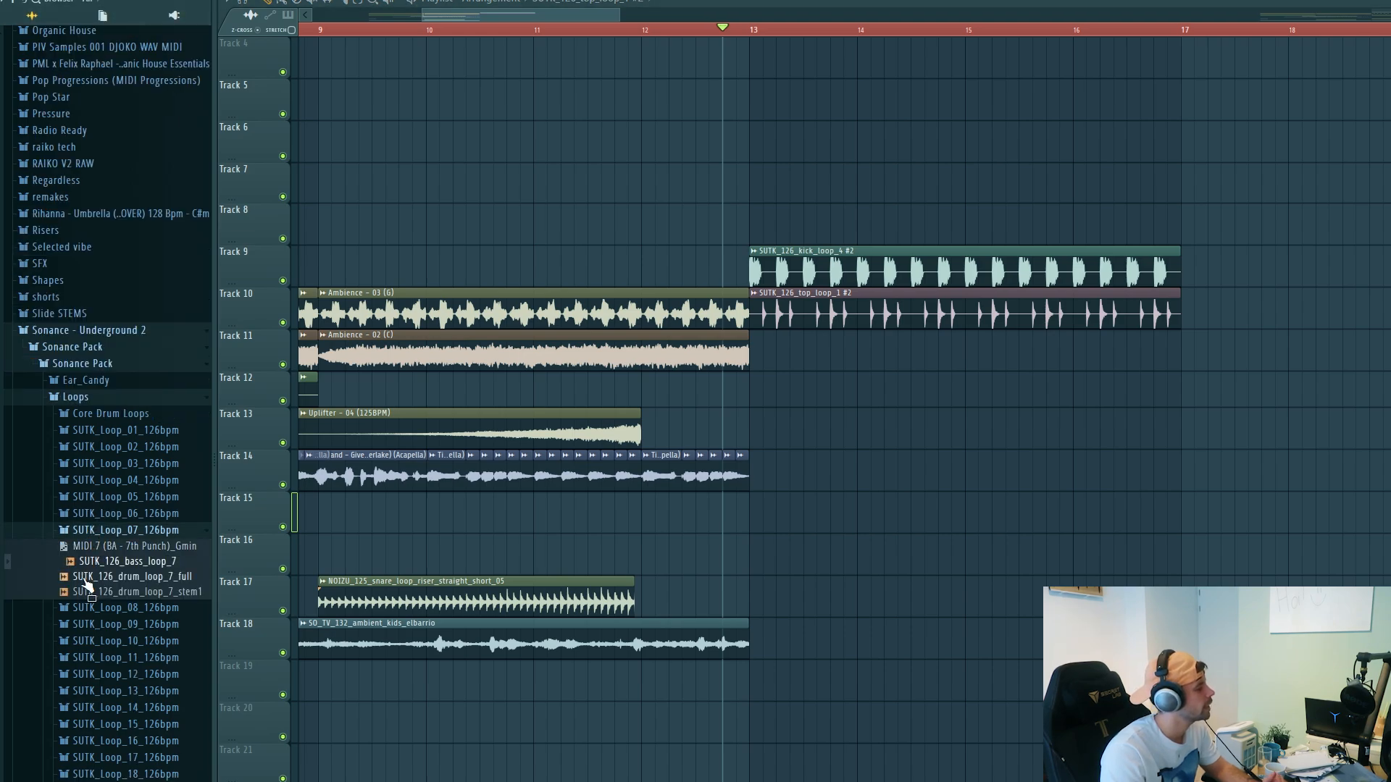
left_click(85, 579)
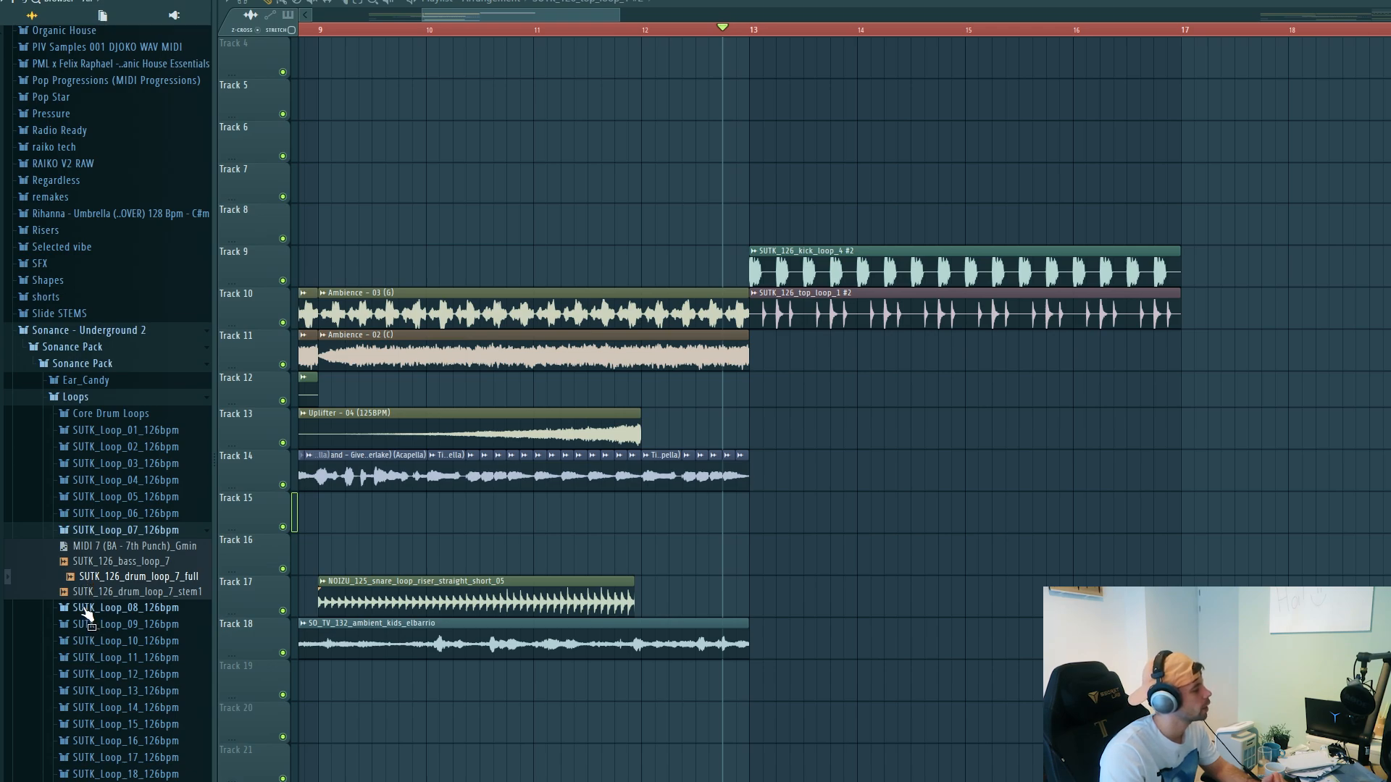
left_click(86, 613)
left_click(90, 639)
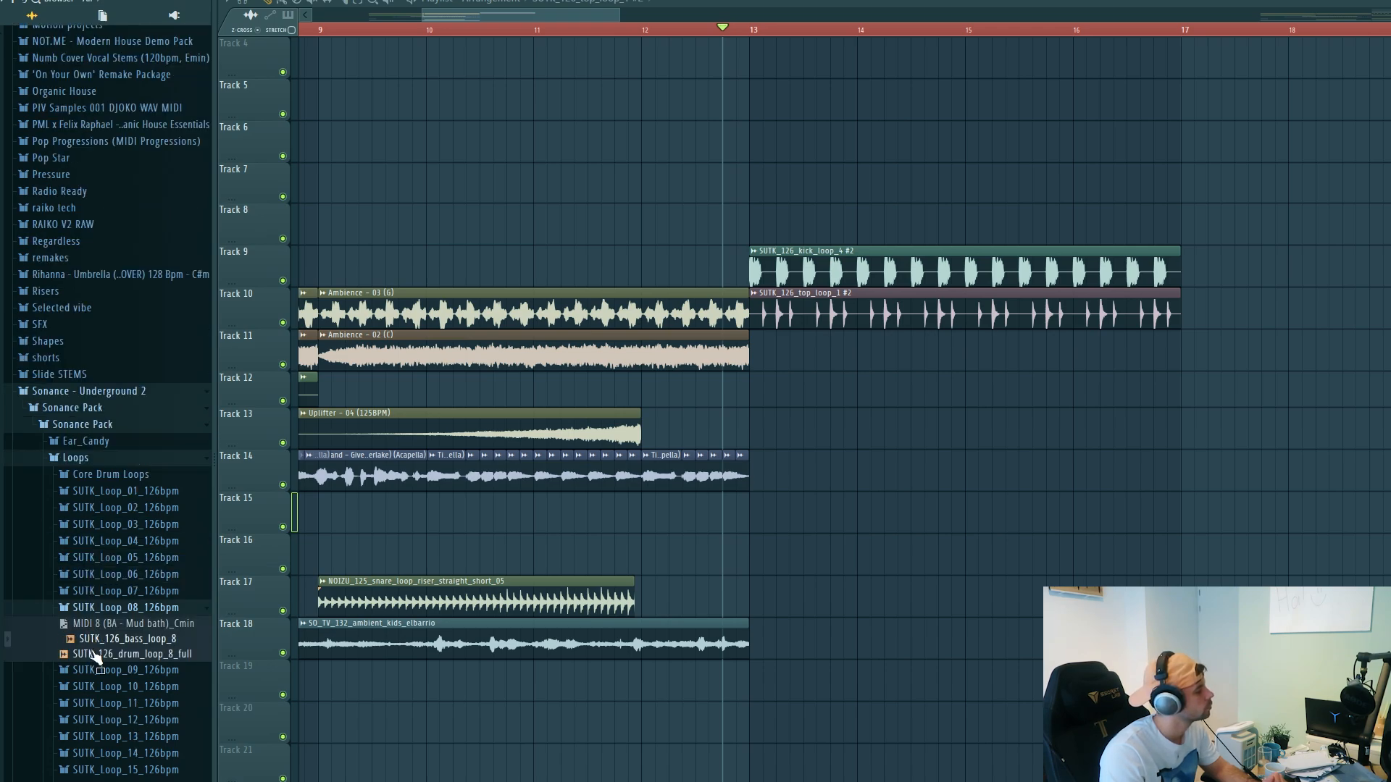
left_click(95, 654)
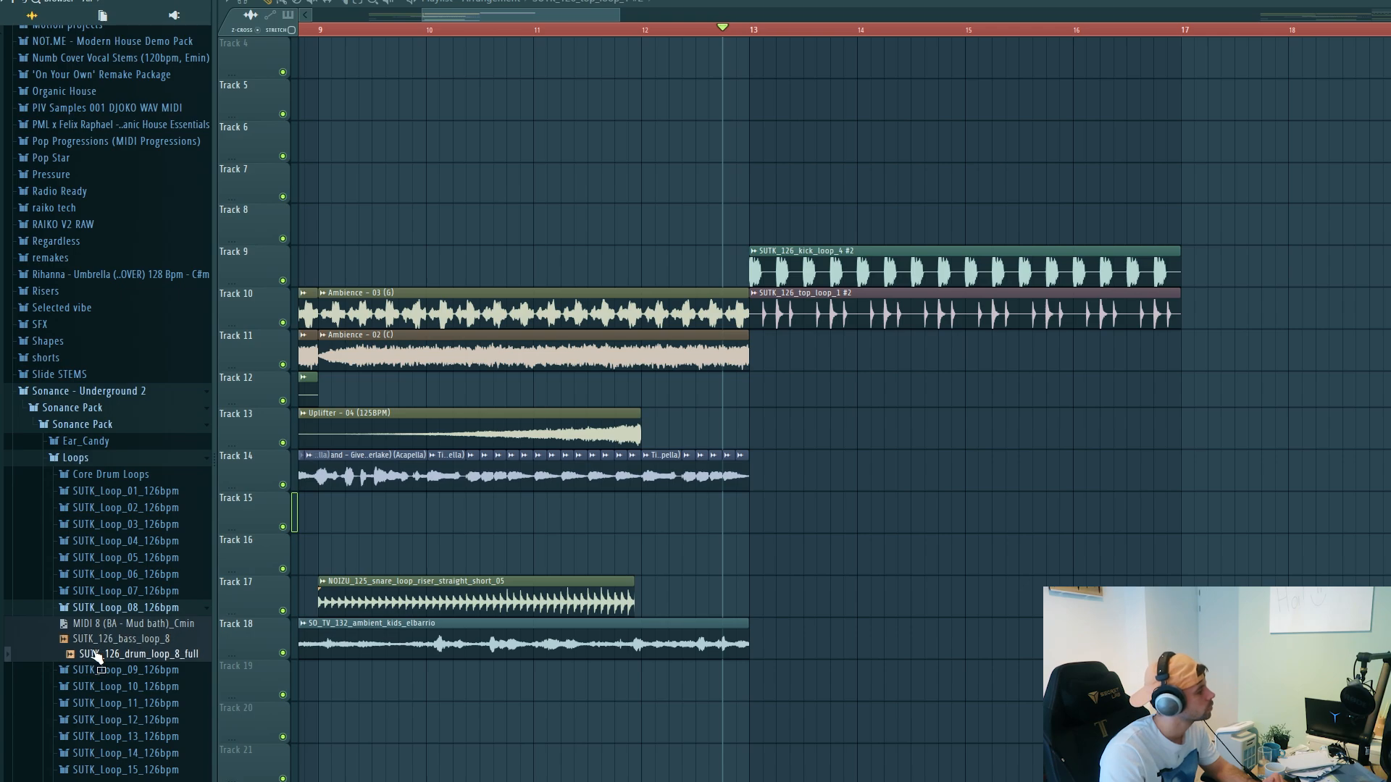
Place SUTK_126_drum_loop_8_full on Track 12 at bar 13 and fit it to the project tempo.
left_click_drag(99, 656, 753, 377)
left_click(755, 379)
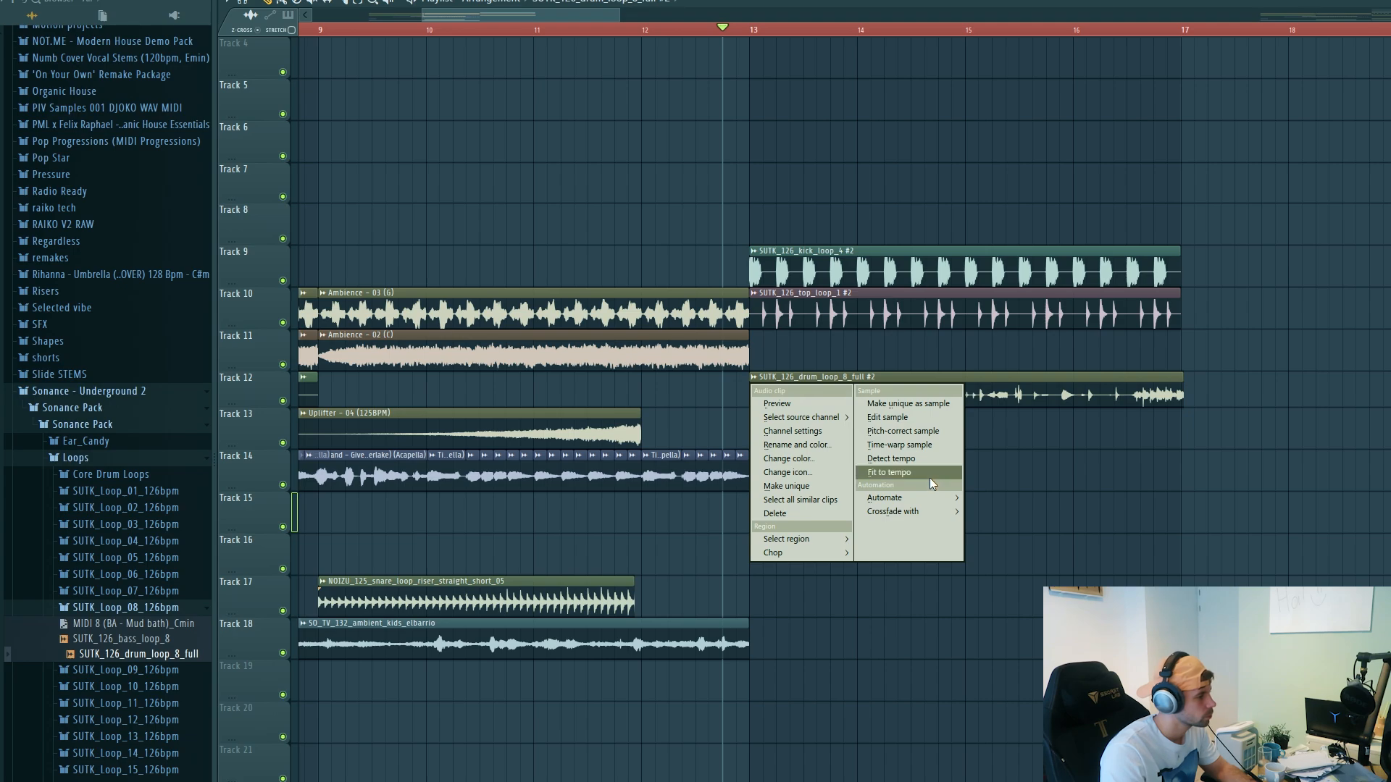
left_click(929, 478)
left_click(907, 454)
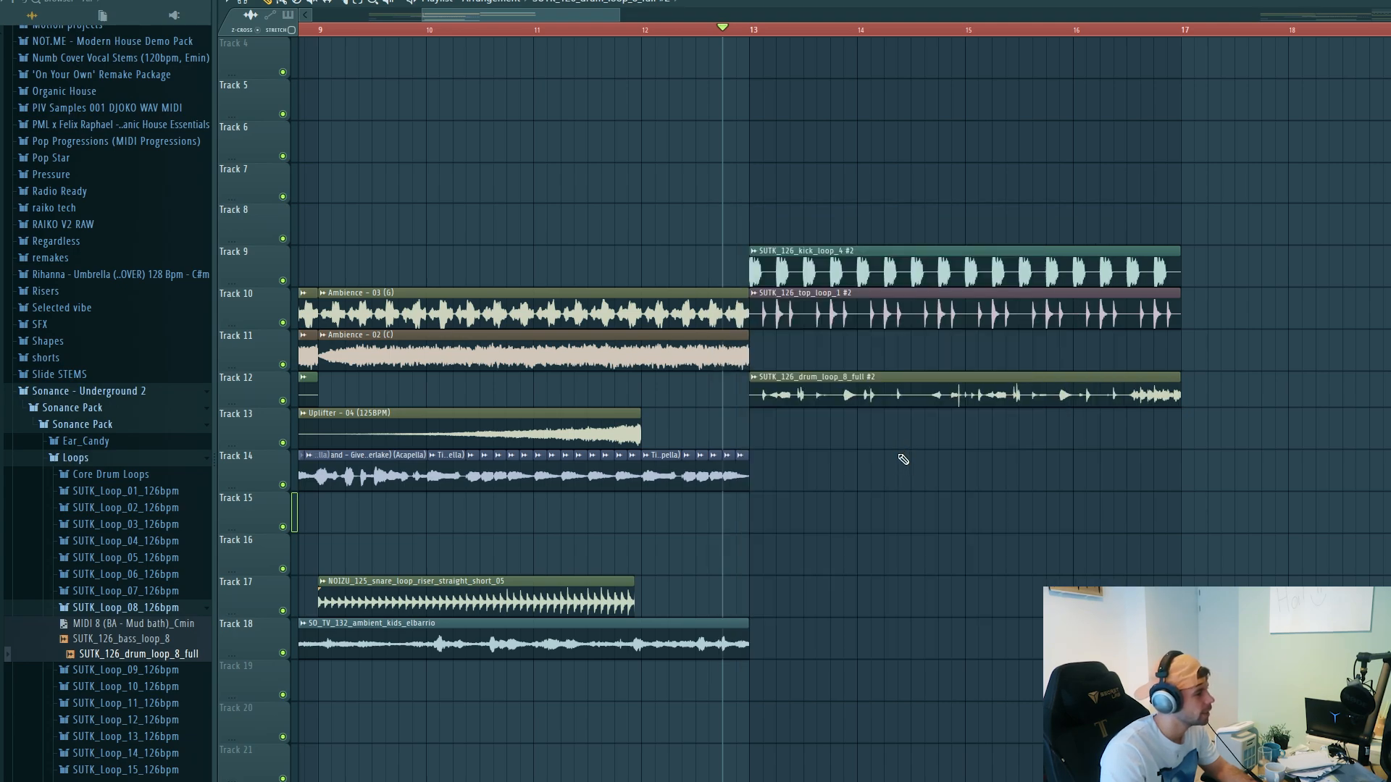
Close the drum loop's channel settings and play from just before bar 13 with the Track 12 loop included.
scroll(838, 481, "down", 1)
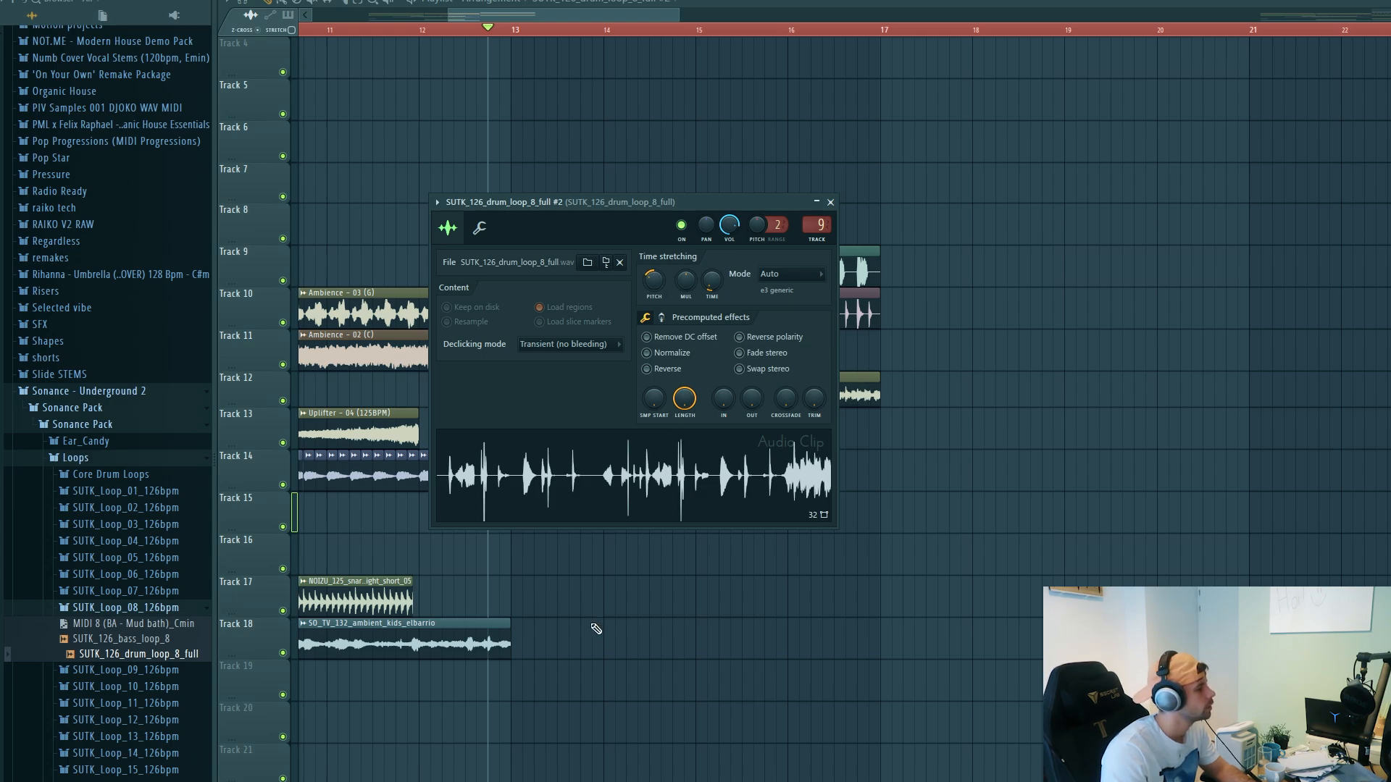
key("Escape")
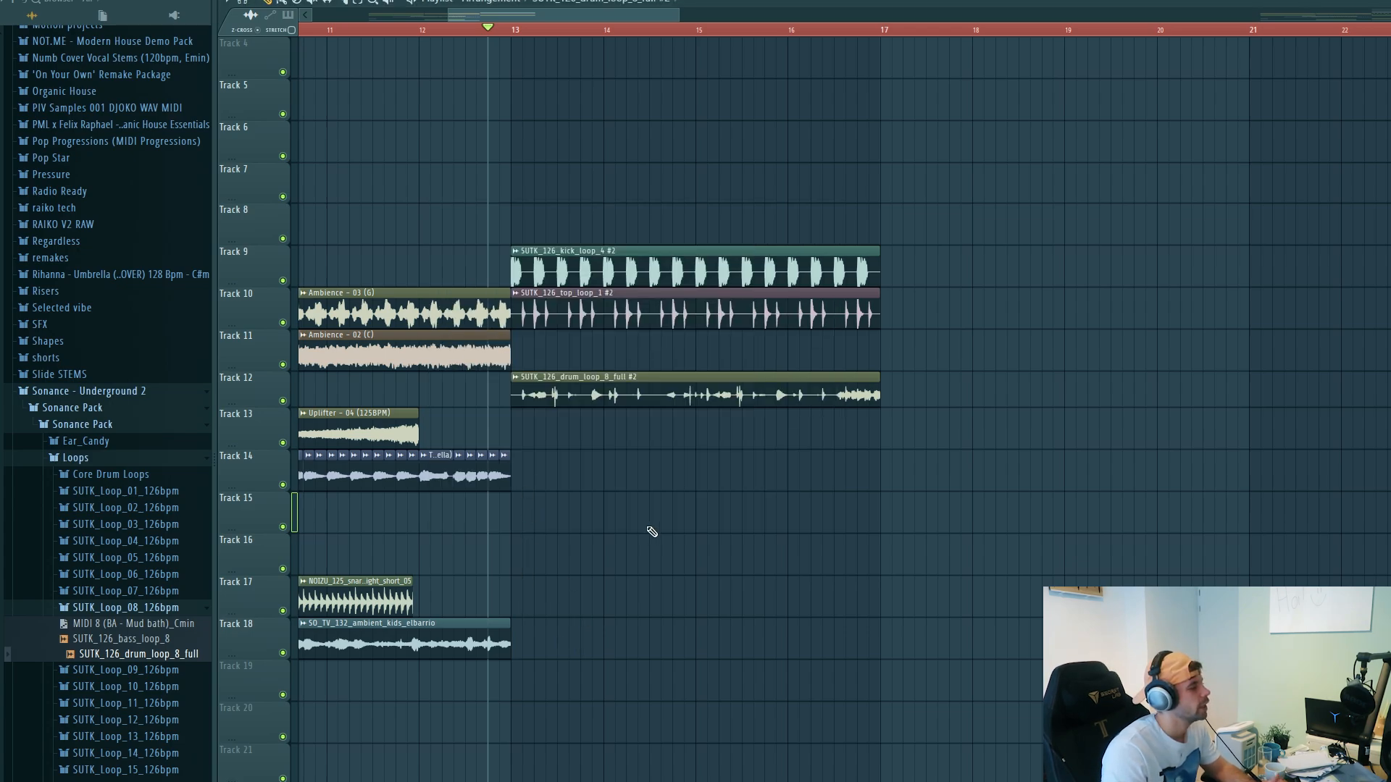
key("space")
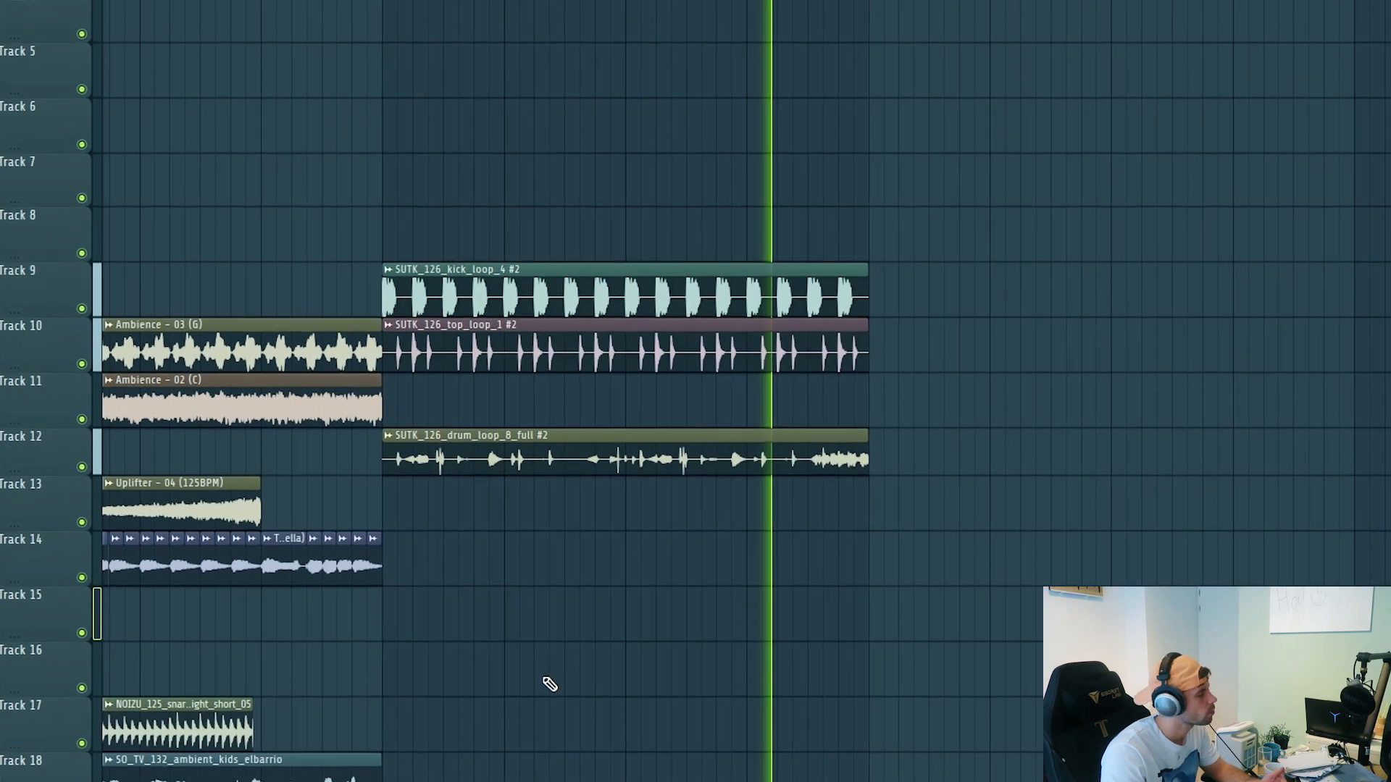
key("space")
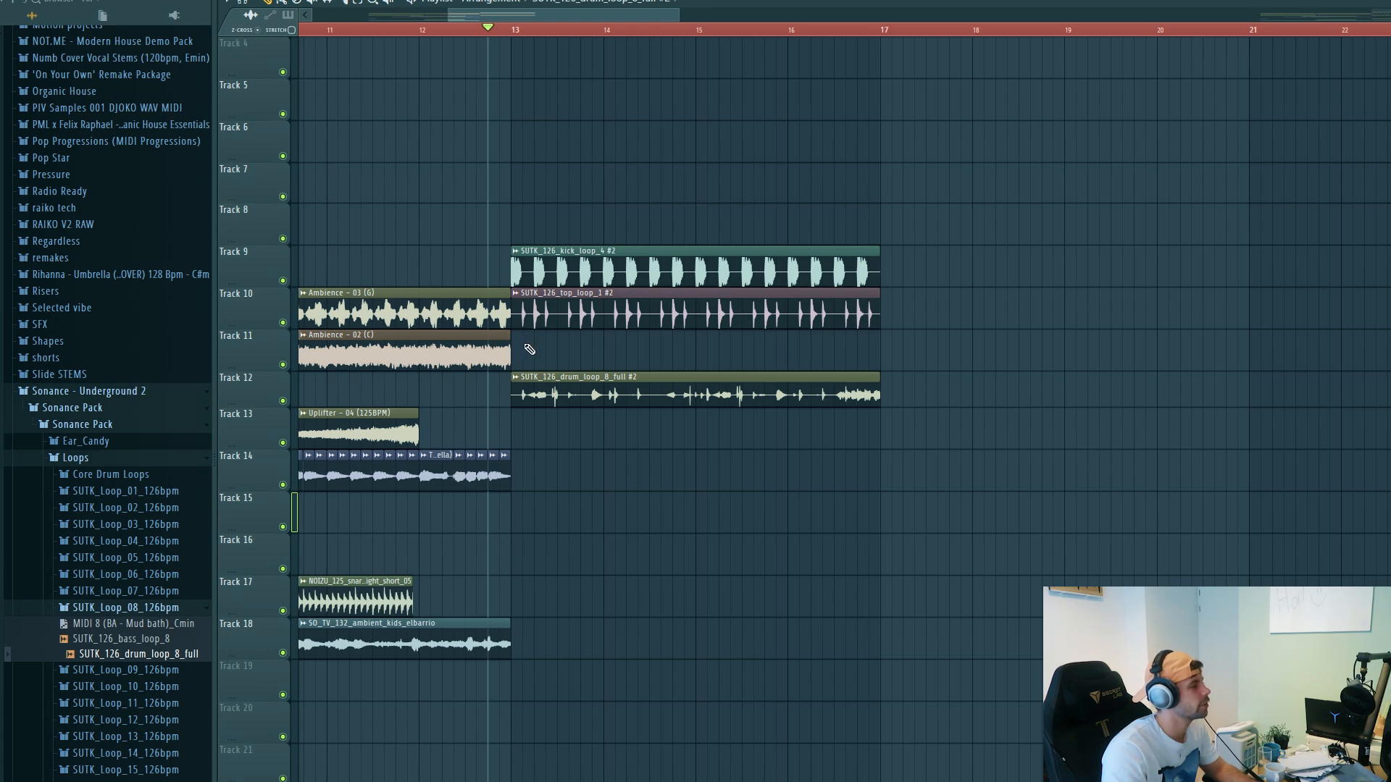
Add SUTH_HAT_10 hits on the offbeats of Track 11 in bars 13 to 16 and play them with the loops.
scroll(529, 349, "down", 5)
left_click_drag(494, 178, 750, 192)
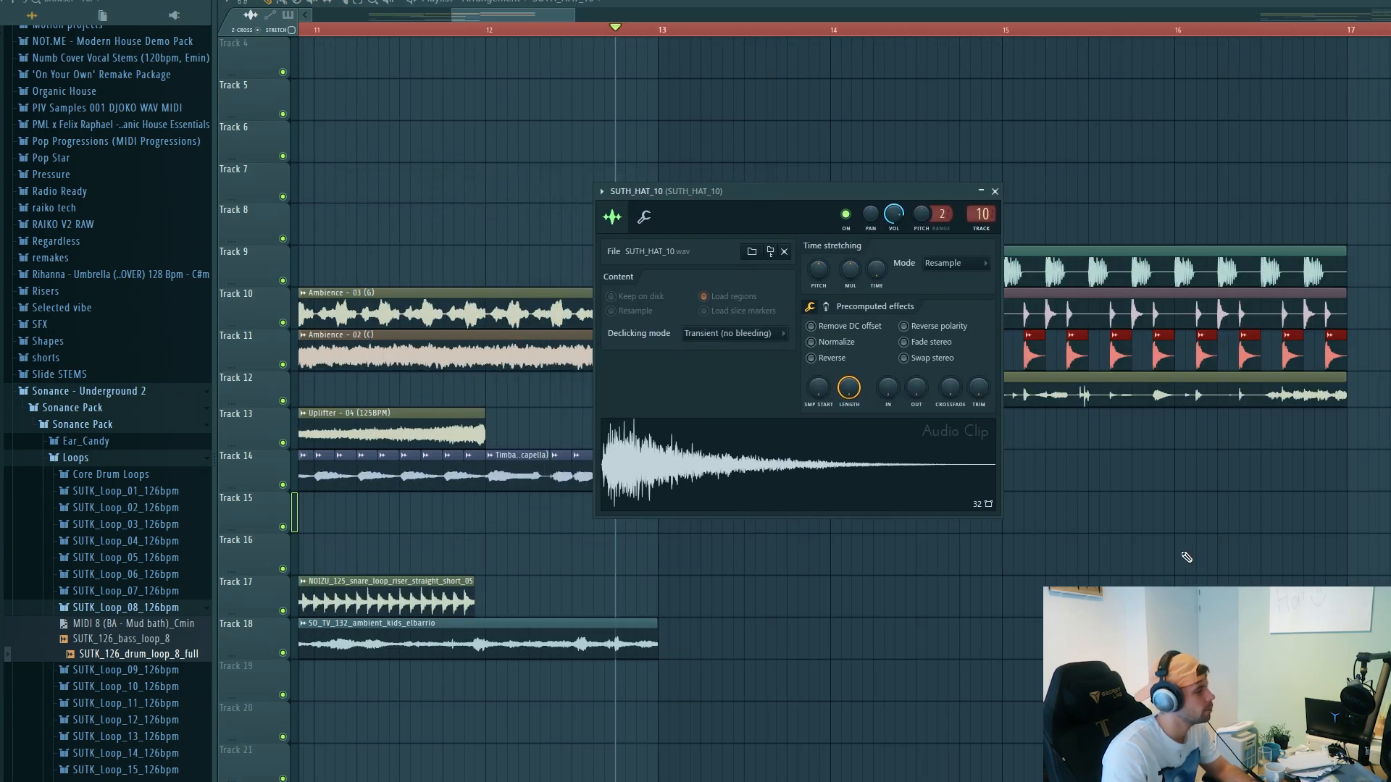
left_click(1206, 561, "ctrl")
scroll(849, 506, "up", 2)
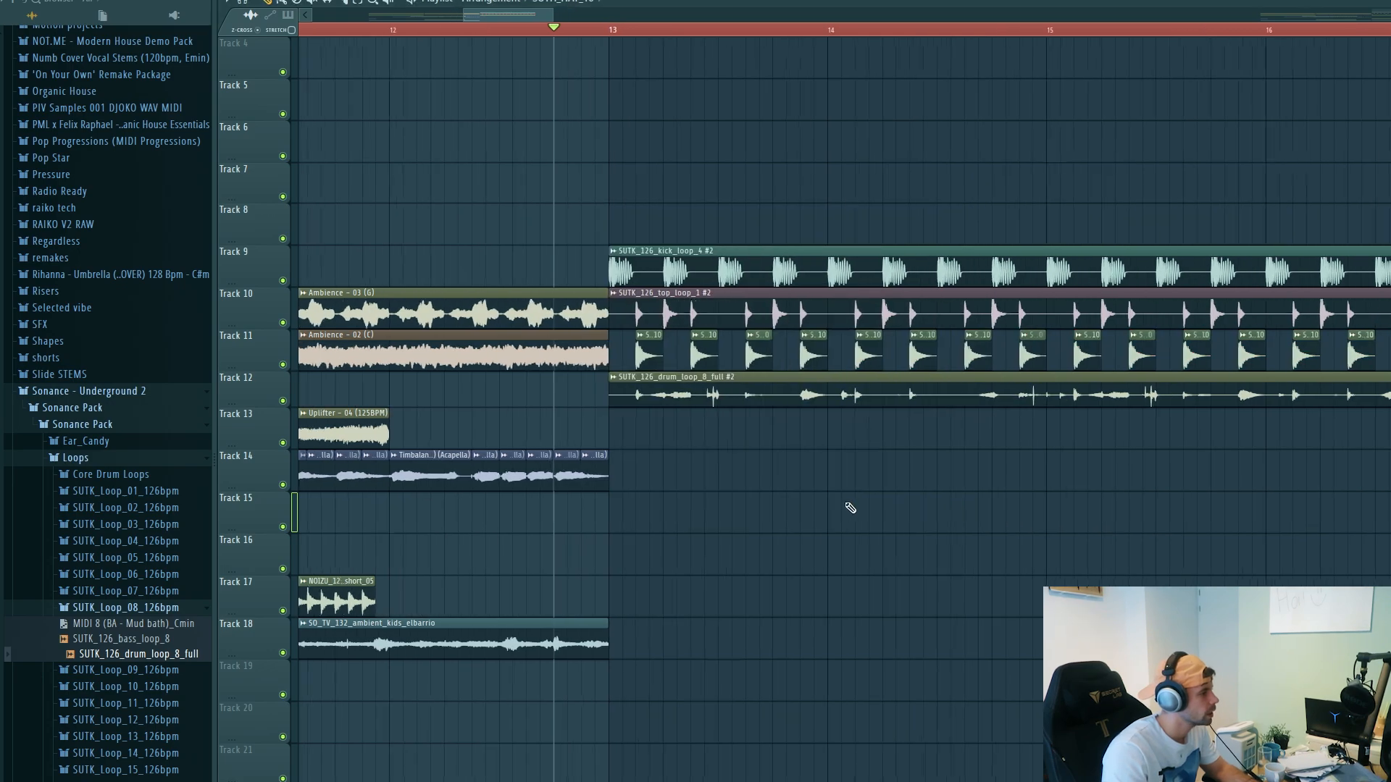
key("space")
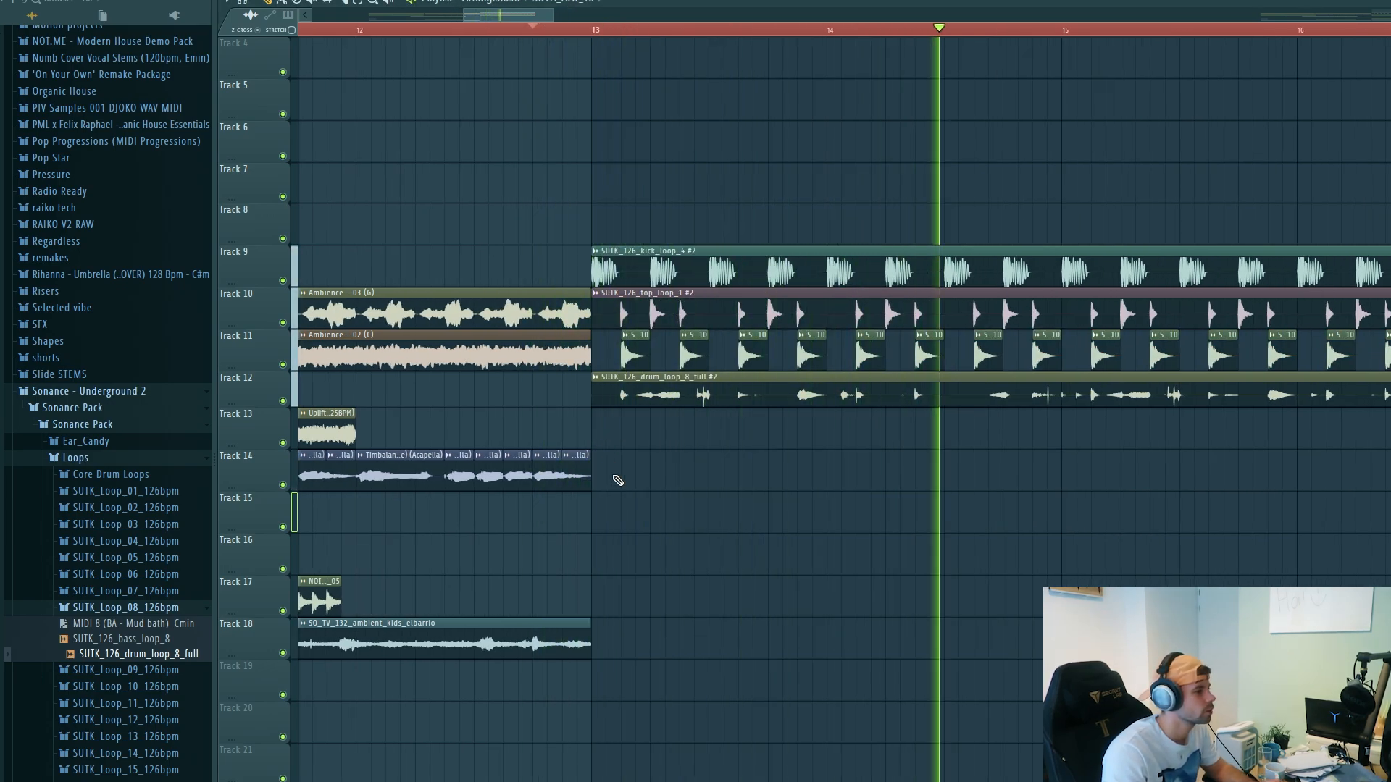
key("space")
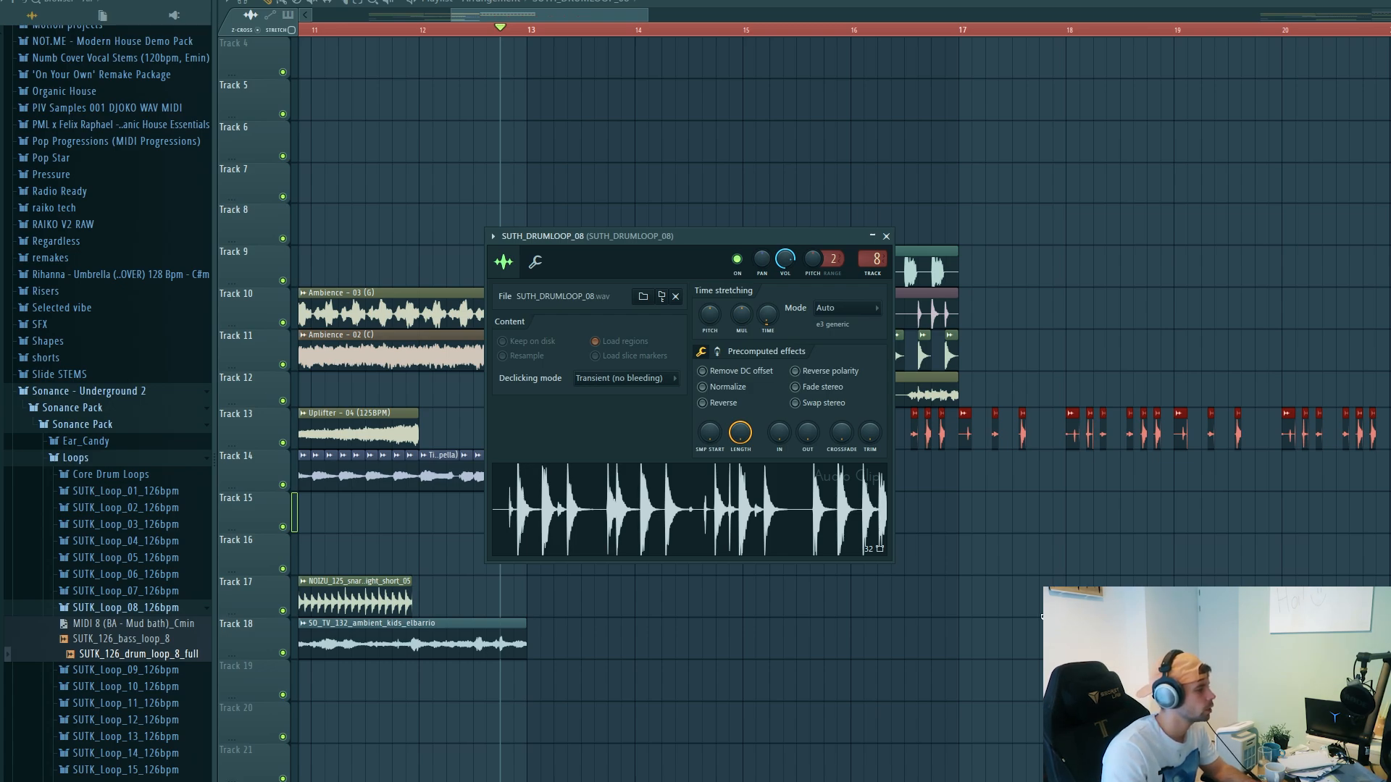
Place the uncut SUTH_DRUMLOOP_08 on Track 15 at bar 13 to compare it with the Track 13 chops, and remove it.
key("Escape")
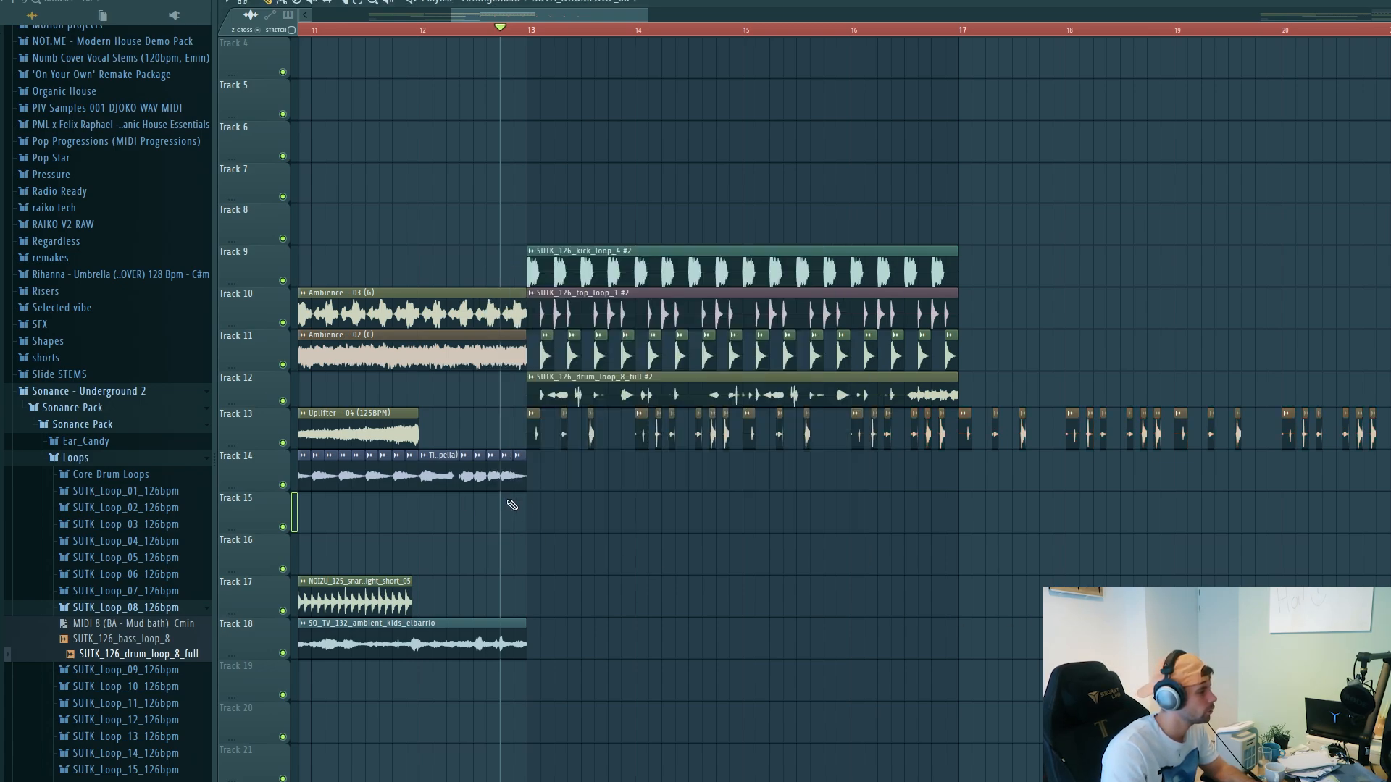
left_click(527, 513)
scroll(528, 513, "up", 5)
left_click_drag(497, 477, 764, 565)
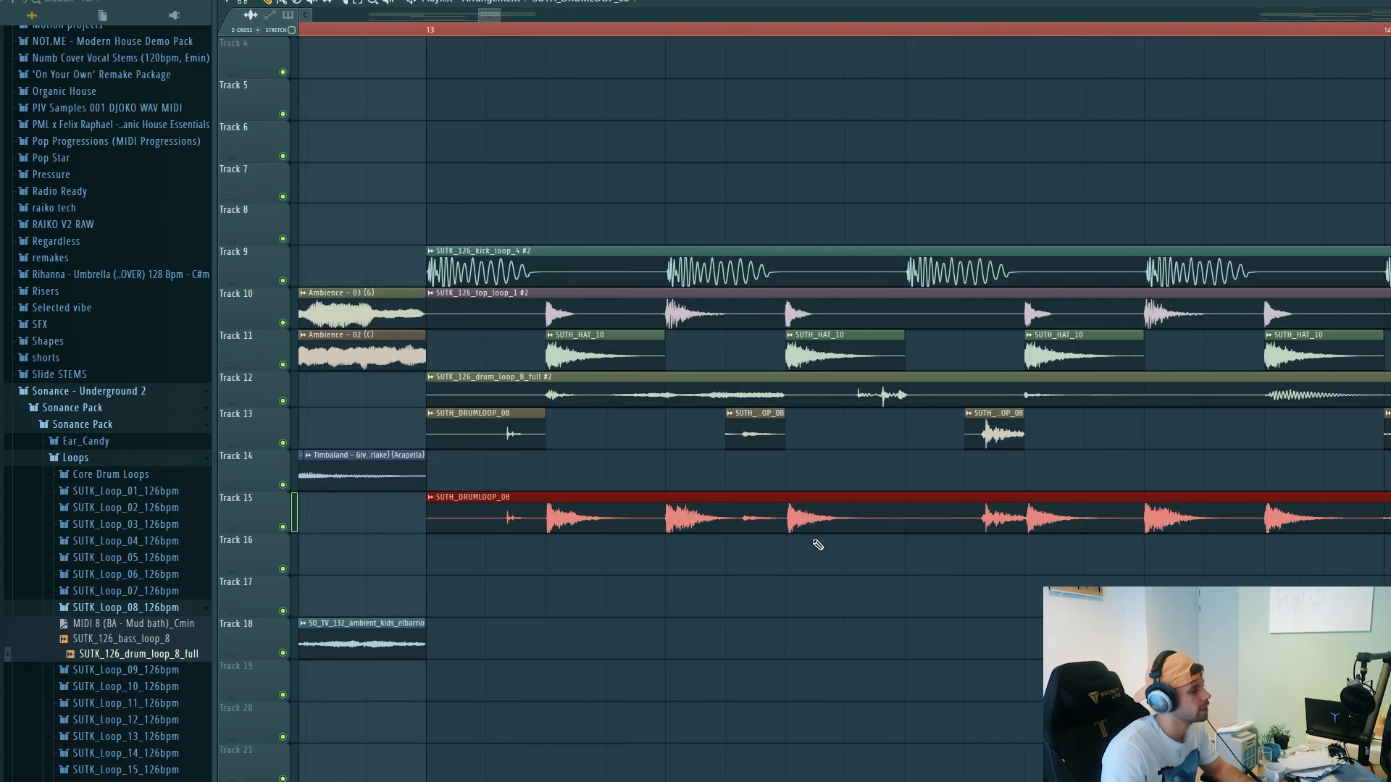
left_click_drag(973, 542, 1017, 612)
right_click(589, 523)
scroll(589, 522, "down", 6)
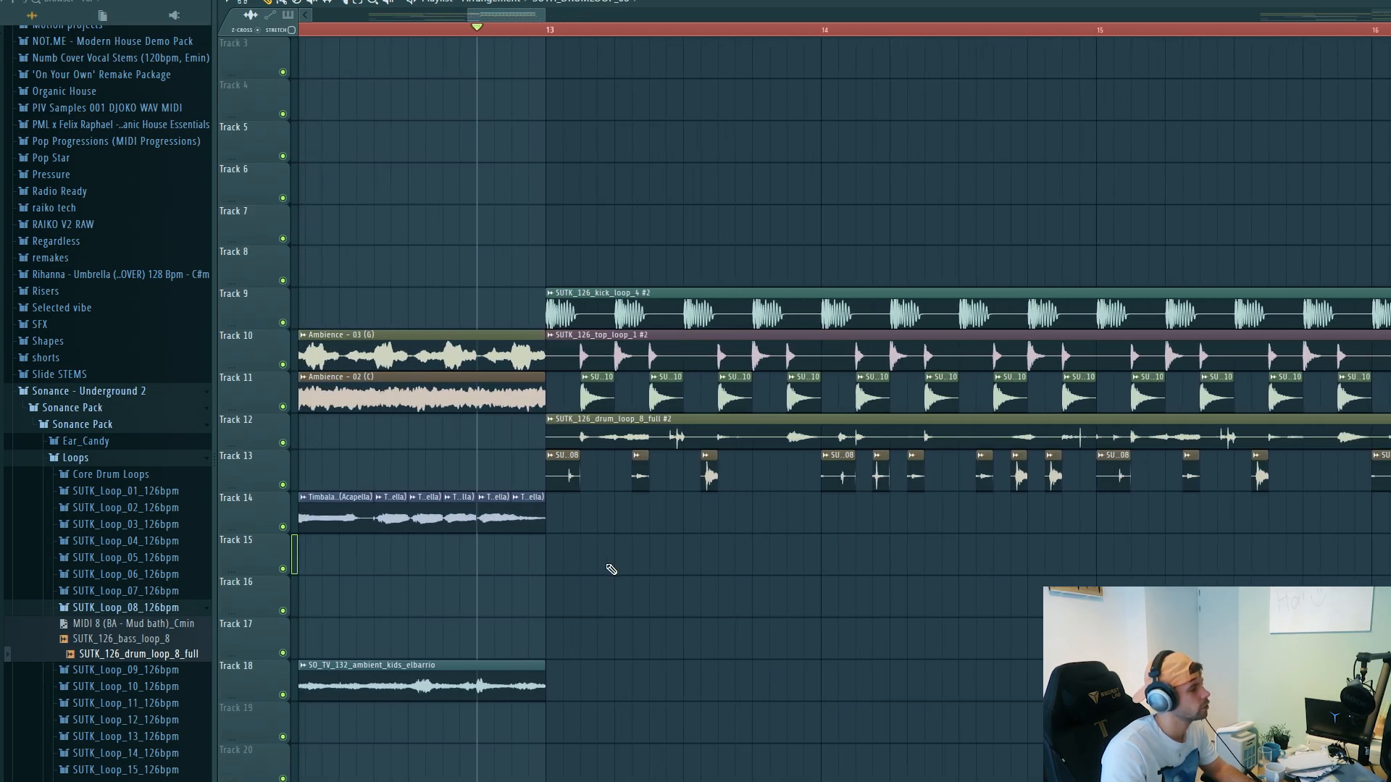
Play the section from just before bar 13 with the chopped SUTH_DRUMLOOP_08 percussion on Track 13.
key("space")
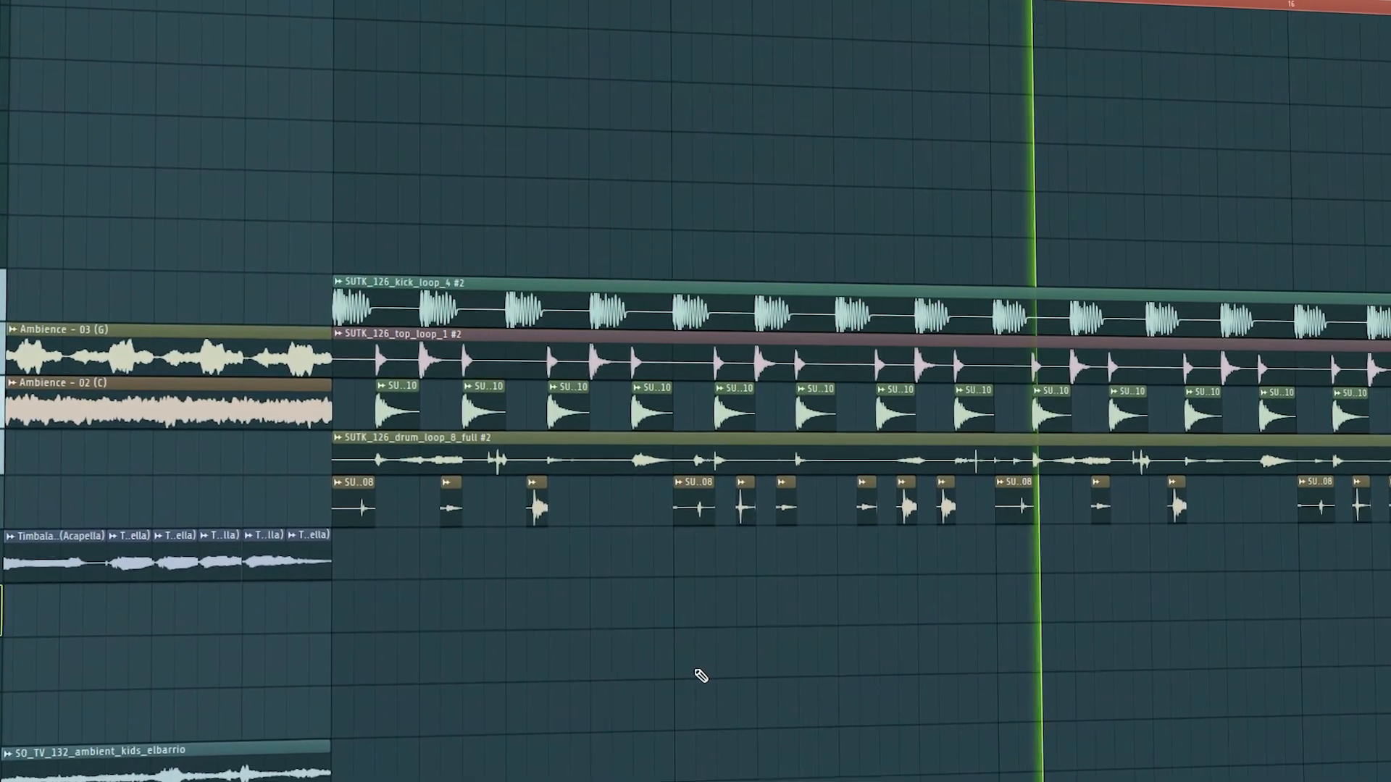
scroll(681, 689, "down", 2)
scroll(674, 696, "down", 2)
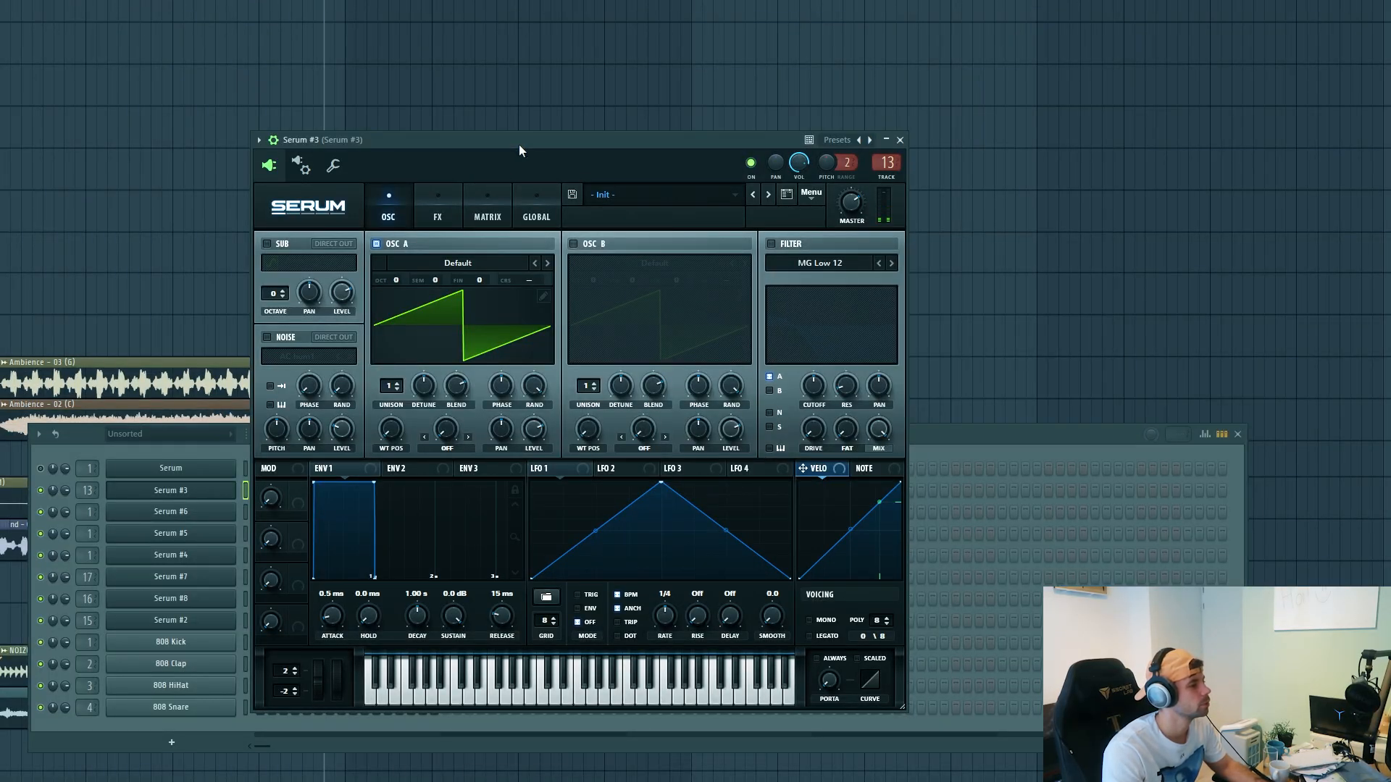
Load the BA - Knock bass preset in Serum #3.
left_click(670, 192)
mouse_move(652, 211)
mouse_move(851, 211)
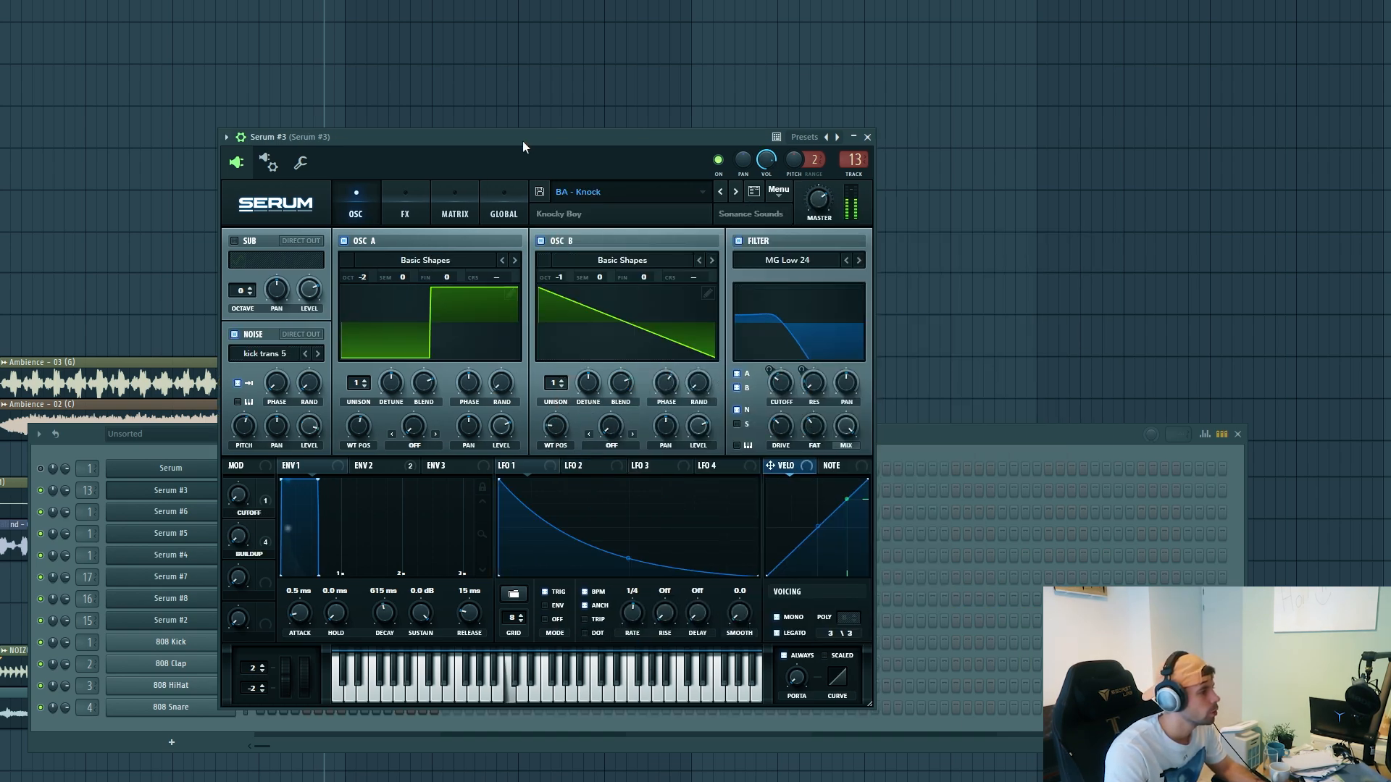
left_click_drag(523, 140, 649, 151)
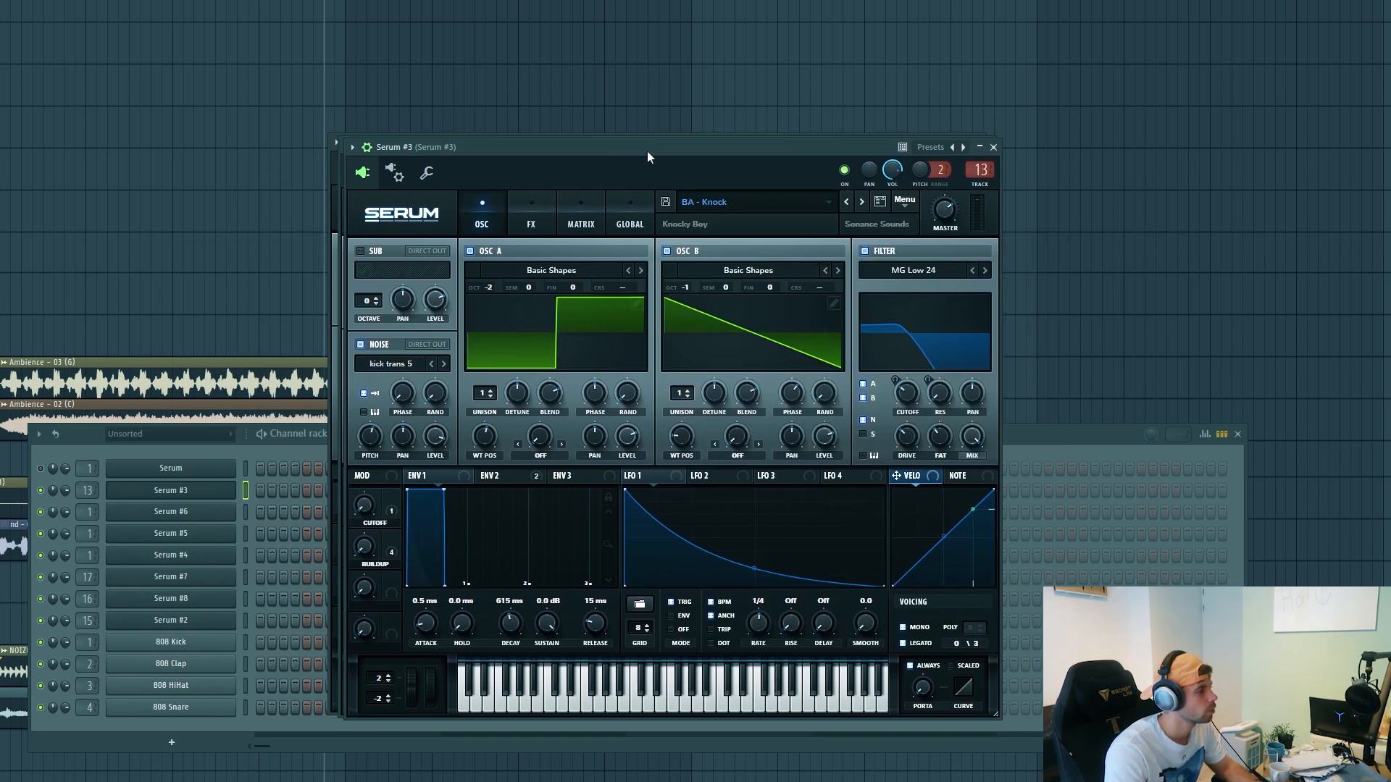
Open the piano roll of Serum #3 and enter two short G#4 notes and a longer G#4 at the start of bar 1.
right_click(214, 489)
left_click(267, 491)
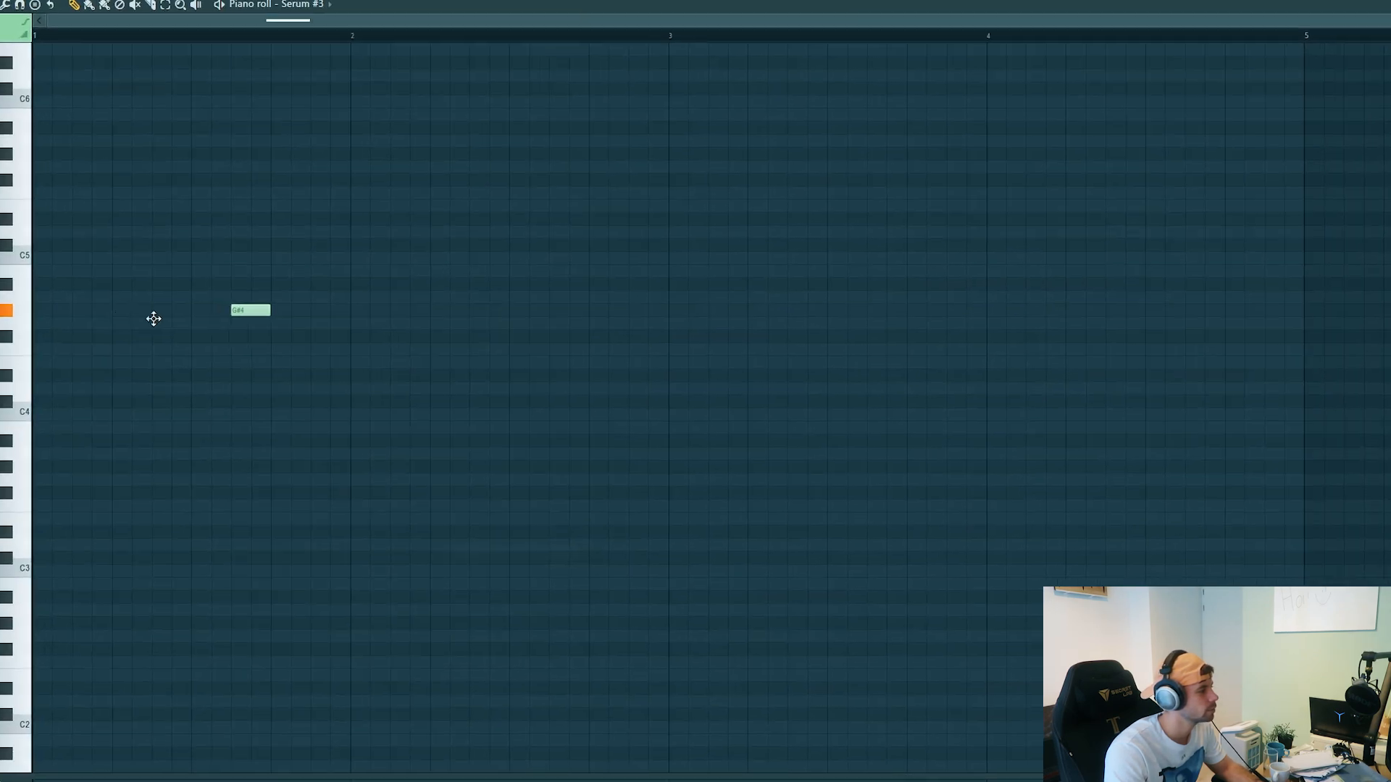
left_click_drag(66, 385, 2, 479)
key("ctrl+Up")
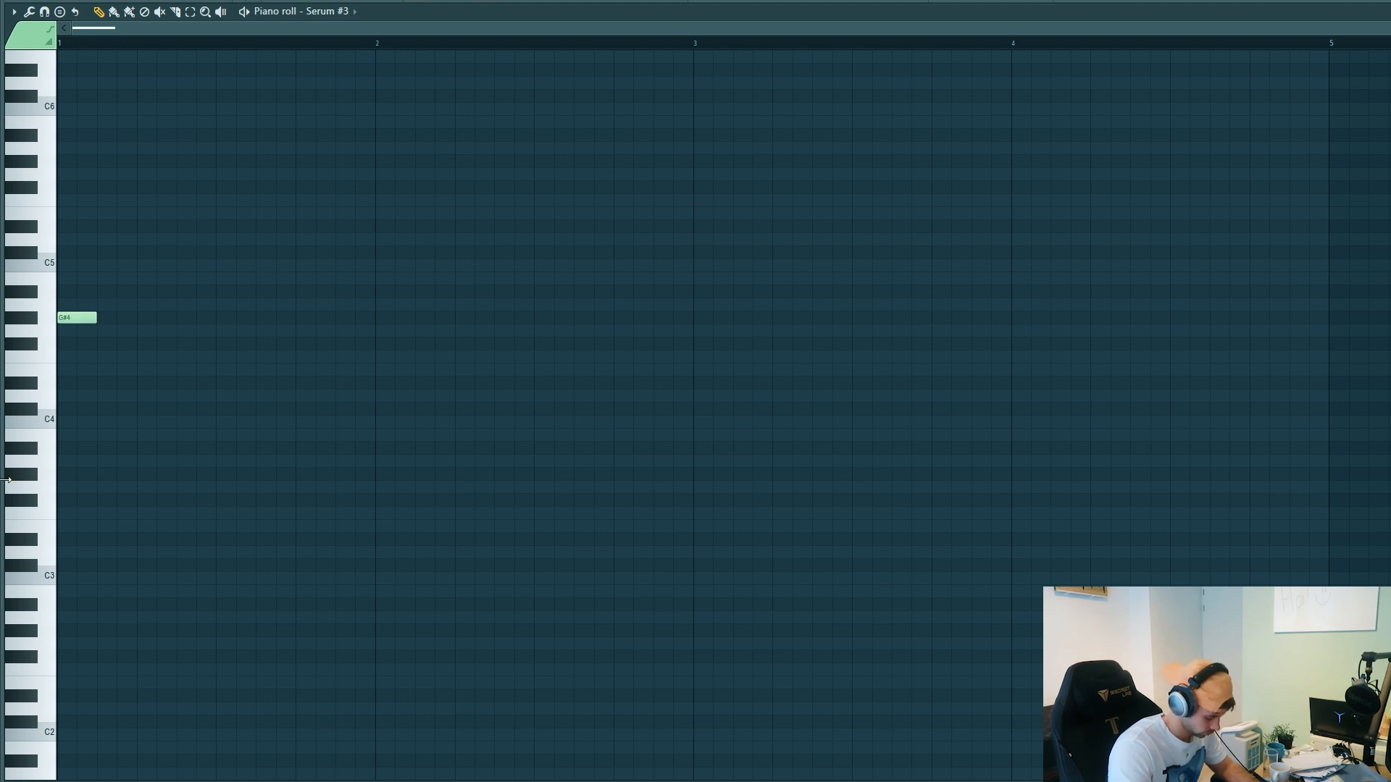
left_click_drag(76, 319, 81, 320)
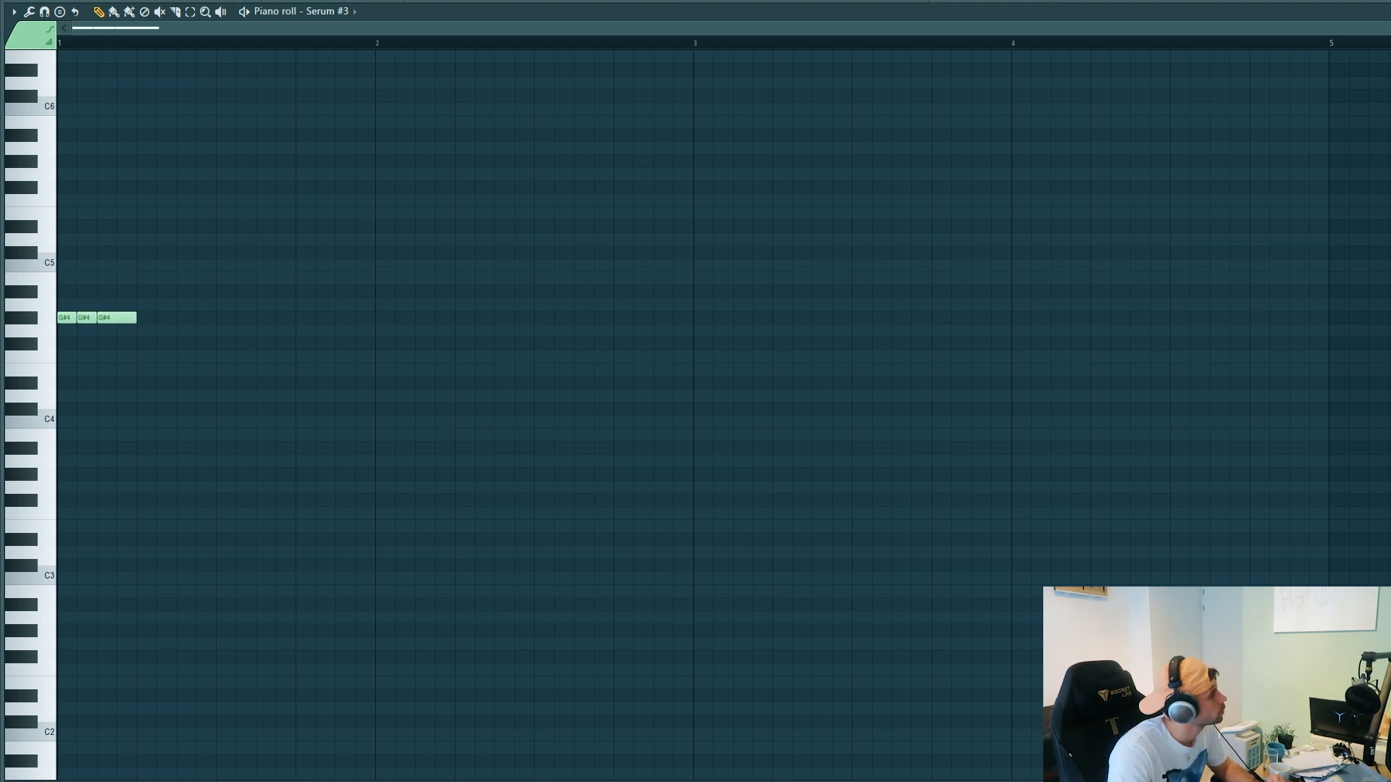
Fill the rest of bar 1 with G#4 notes and two short F#4 notes mid-bar, playing the bass line while building it.
key("space")
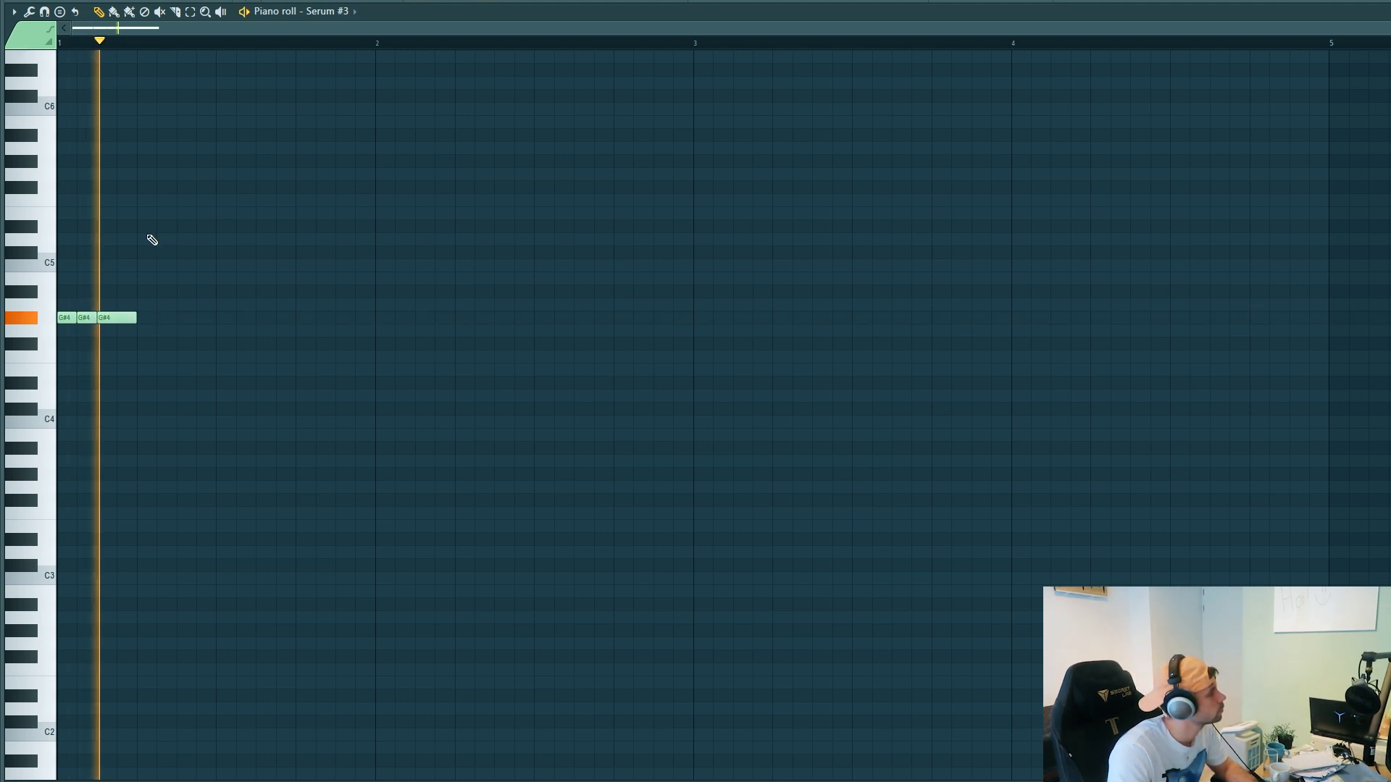
key("space")
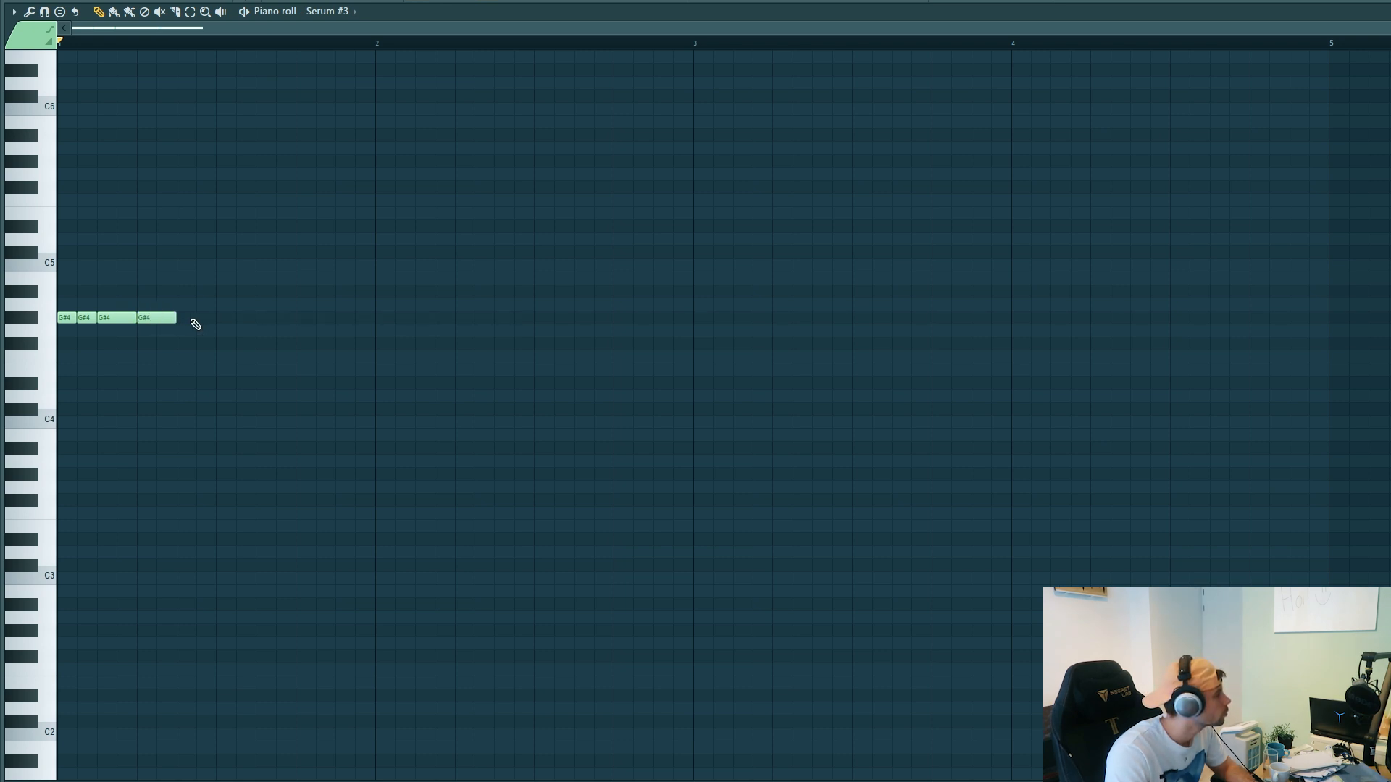
left_click(194, 319)
key("space")
left_click(221, 345)
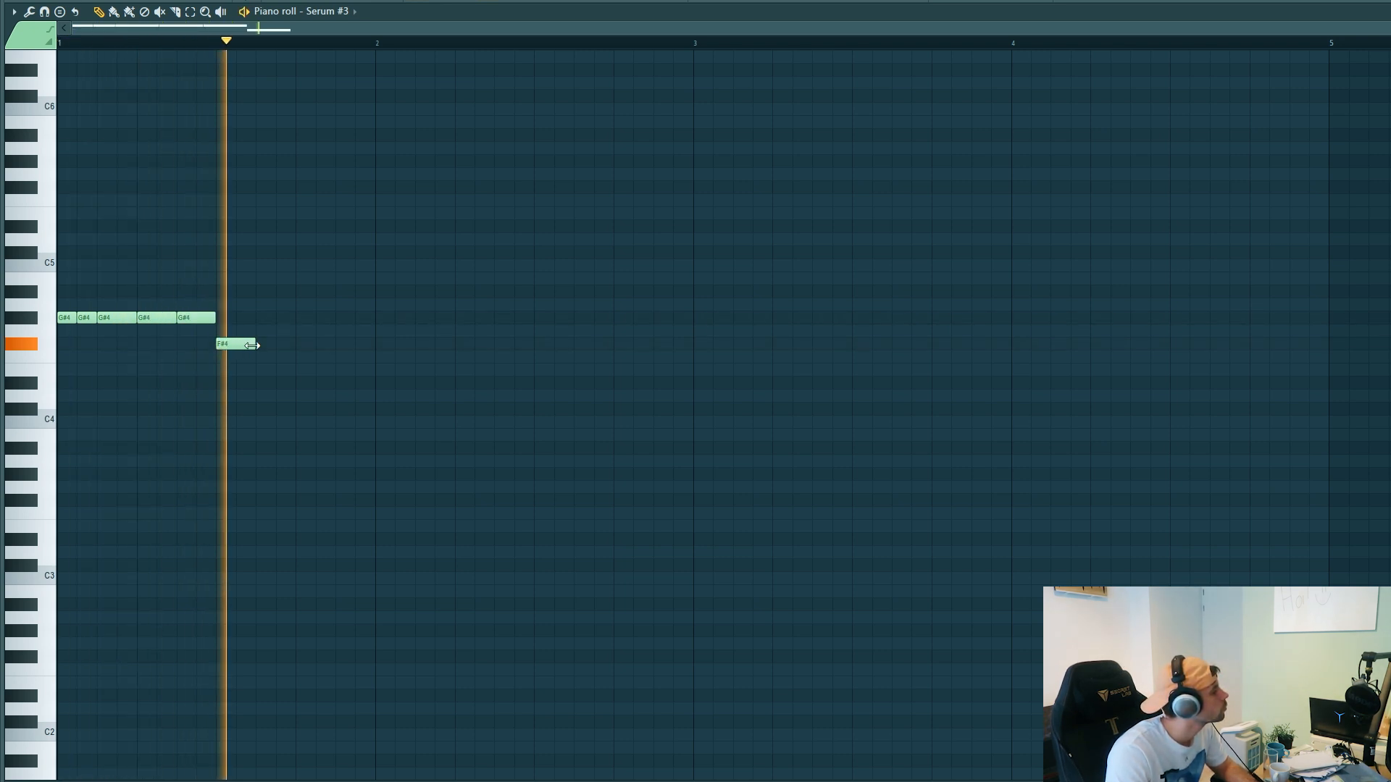
key("space")
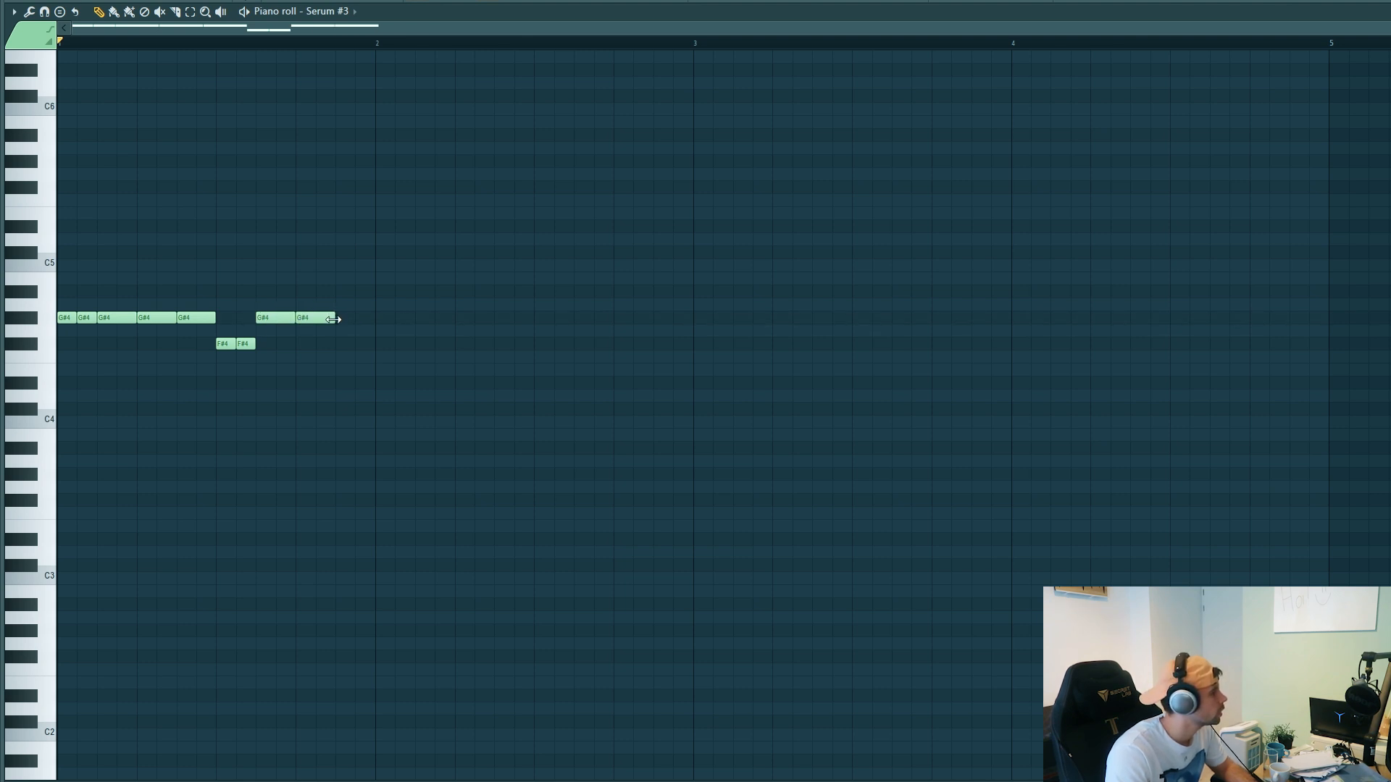
key("space")
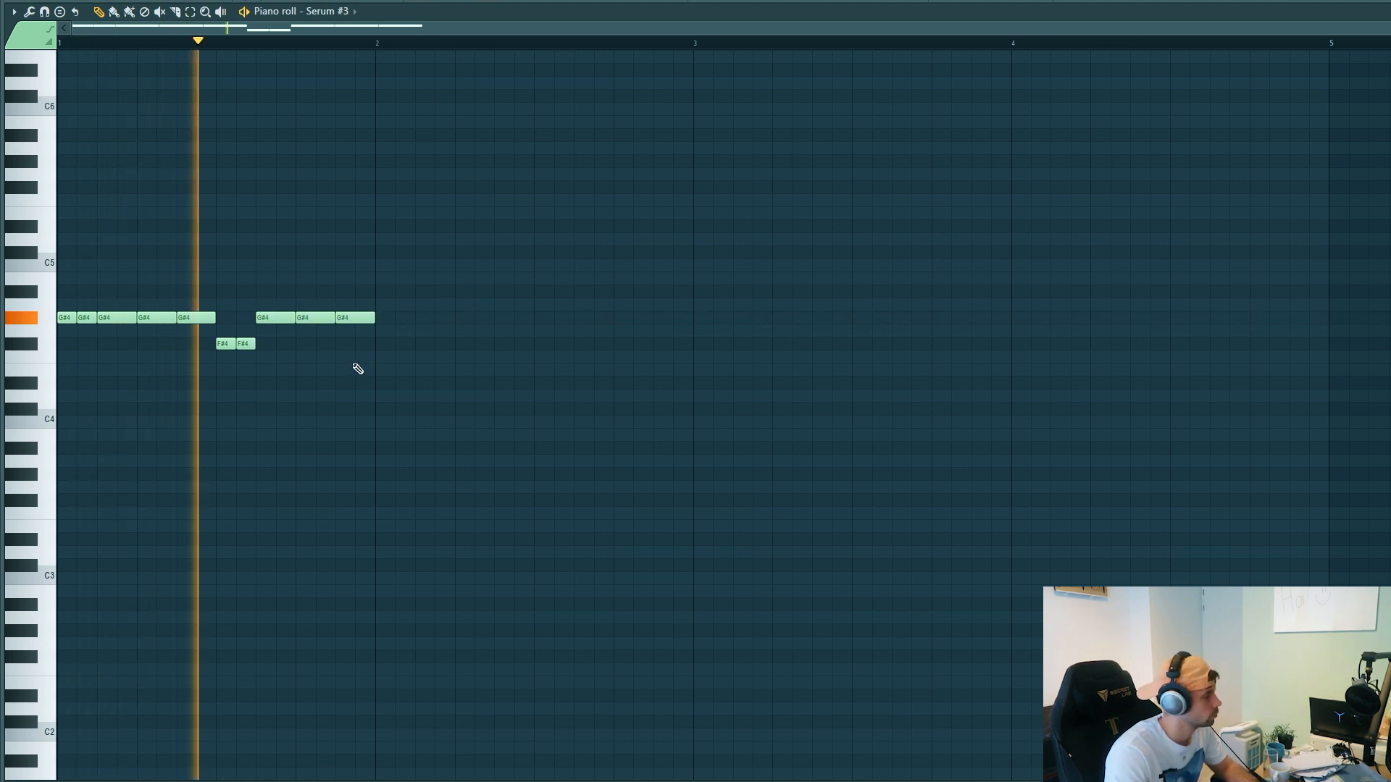
Duplicate the one-bar bass pattern into bar 2 and replace its last two G#4 notes with one longer note.
key("ctrl+b")
key("ctrl+d")
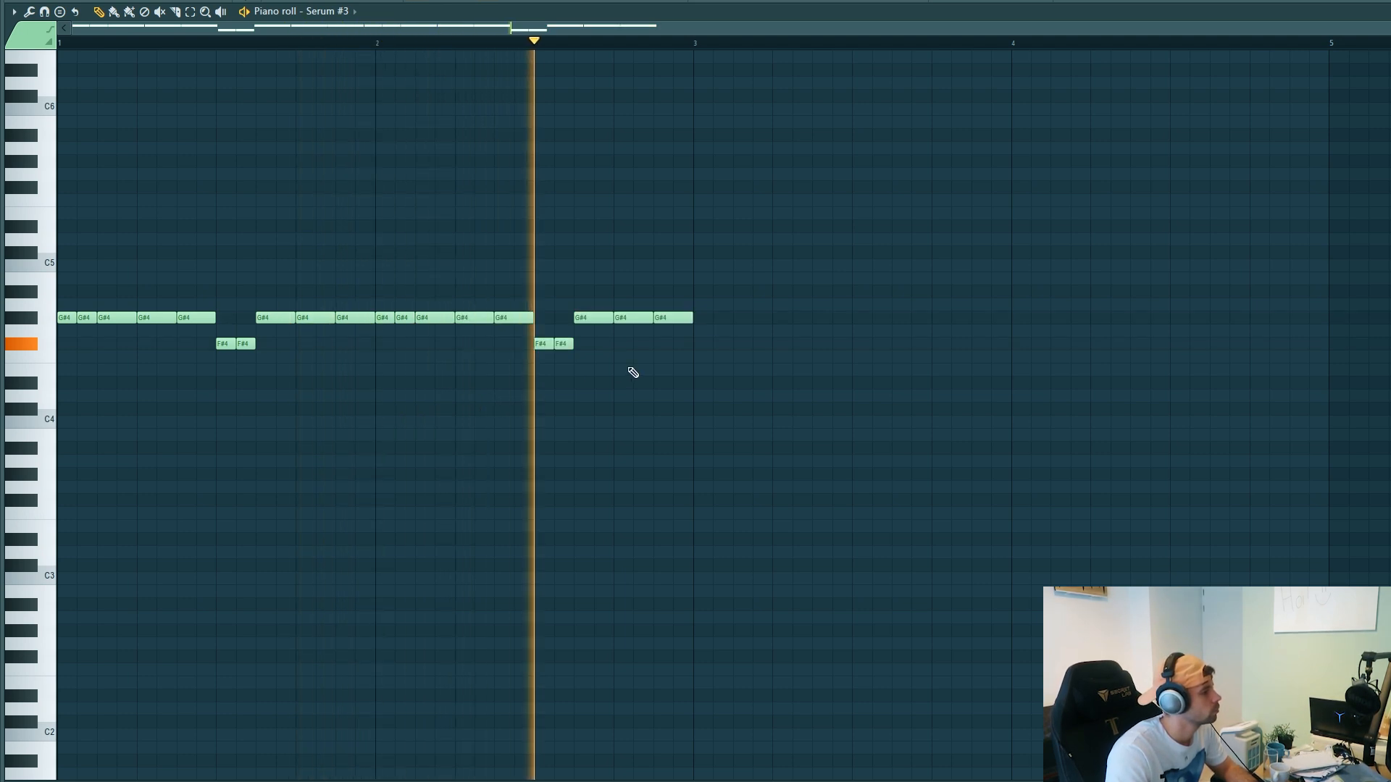
right_click(677, 320)
left_click_drag(651, 320, 706, 323)
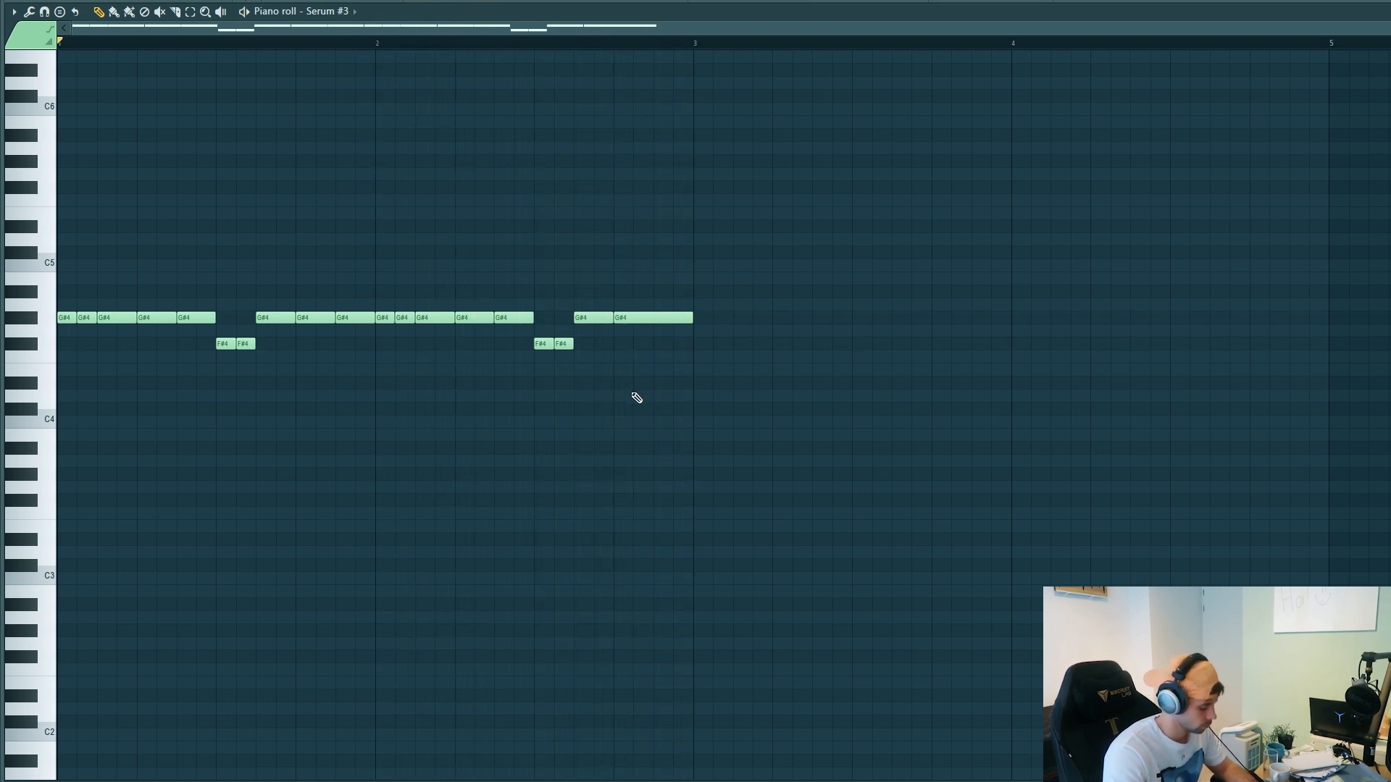
Replace the two short F#4 notes in bar 2 with a single G#4 note.
right_click(559, 345)
left_click(538, 319)
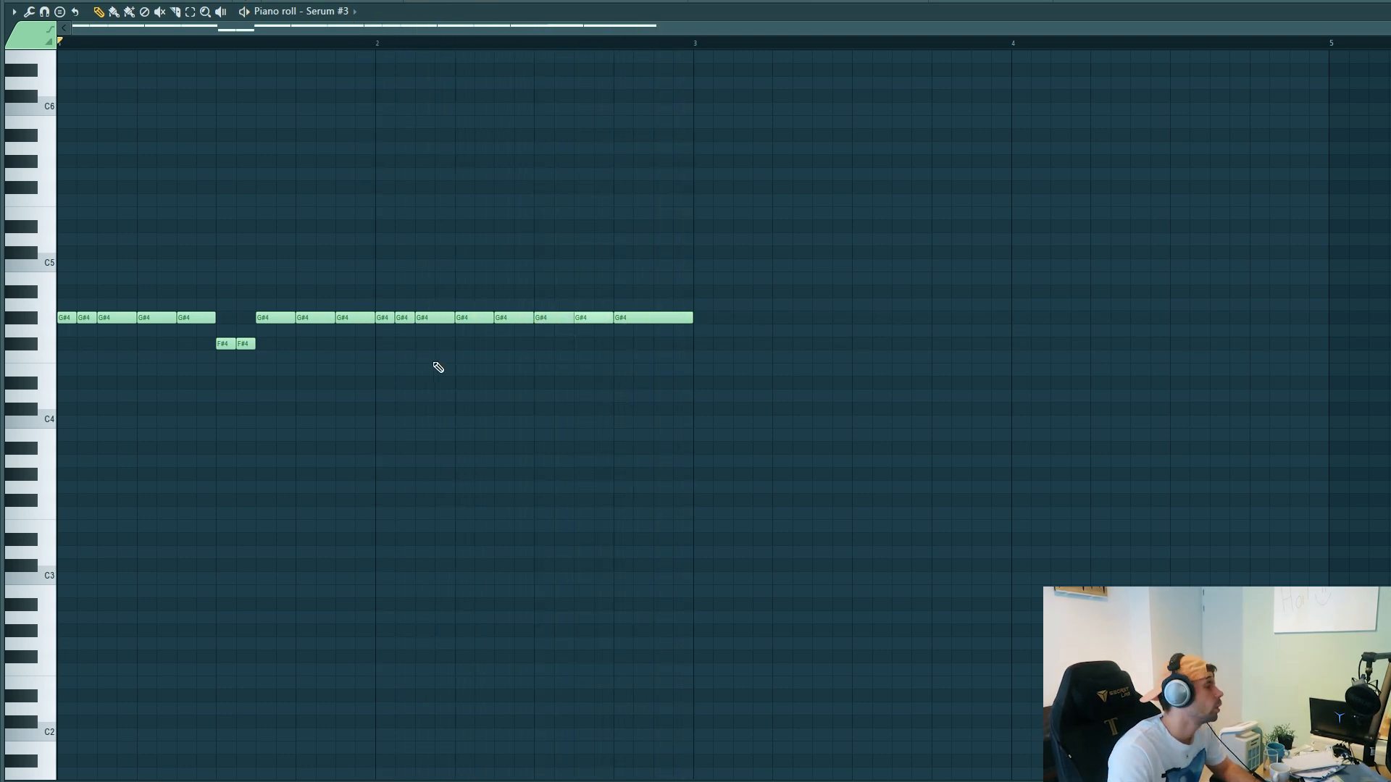
left_click(552, 316)
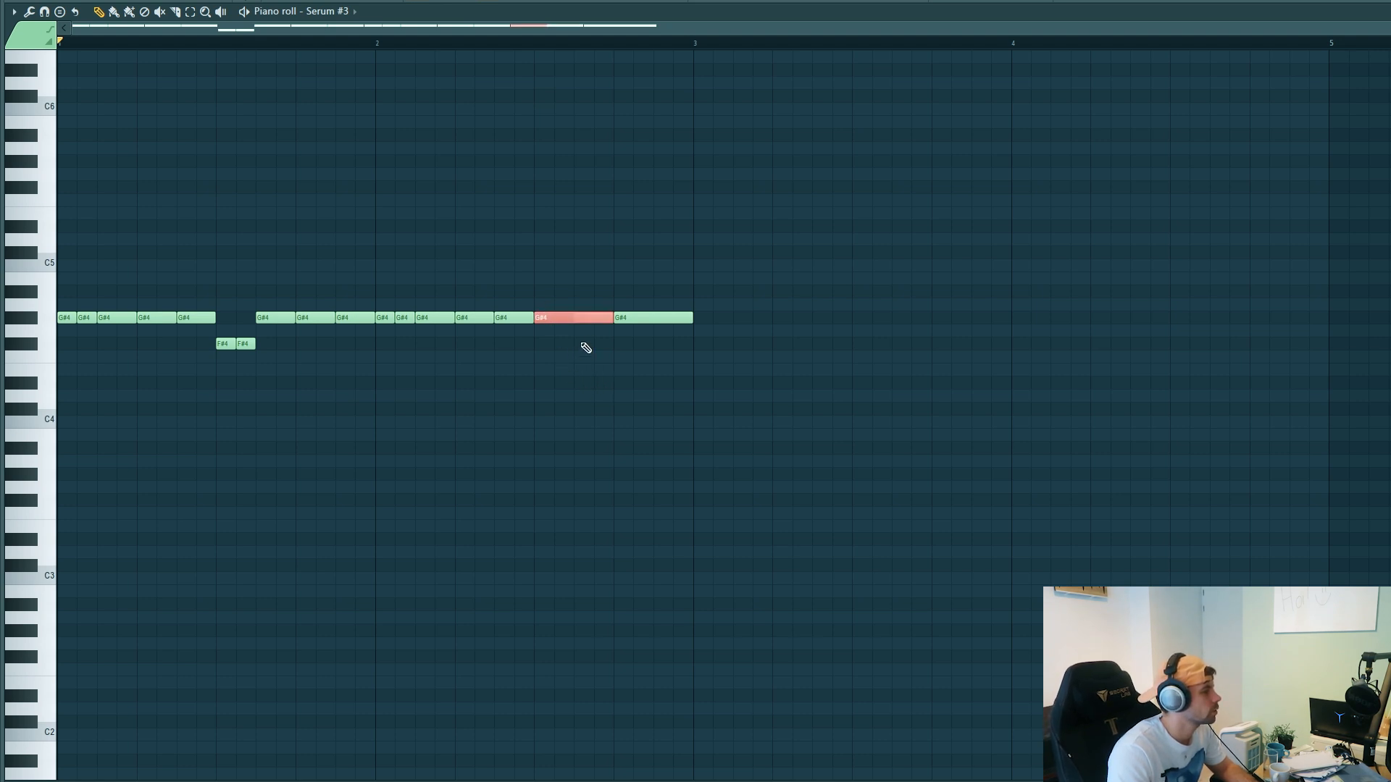
Duplicate the two-bar bass pattern into bars 3 and 4, and end bar 4 on two F#4 notes.
key("ctrl+a")
key("ctrl+b")
key("ctrl+d")
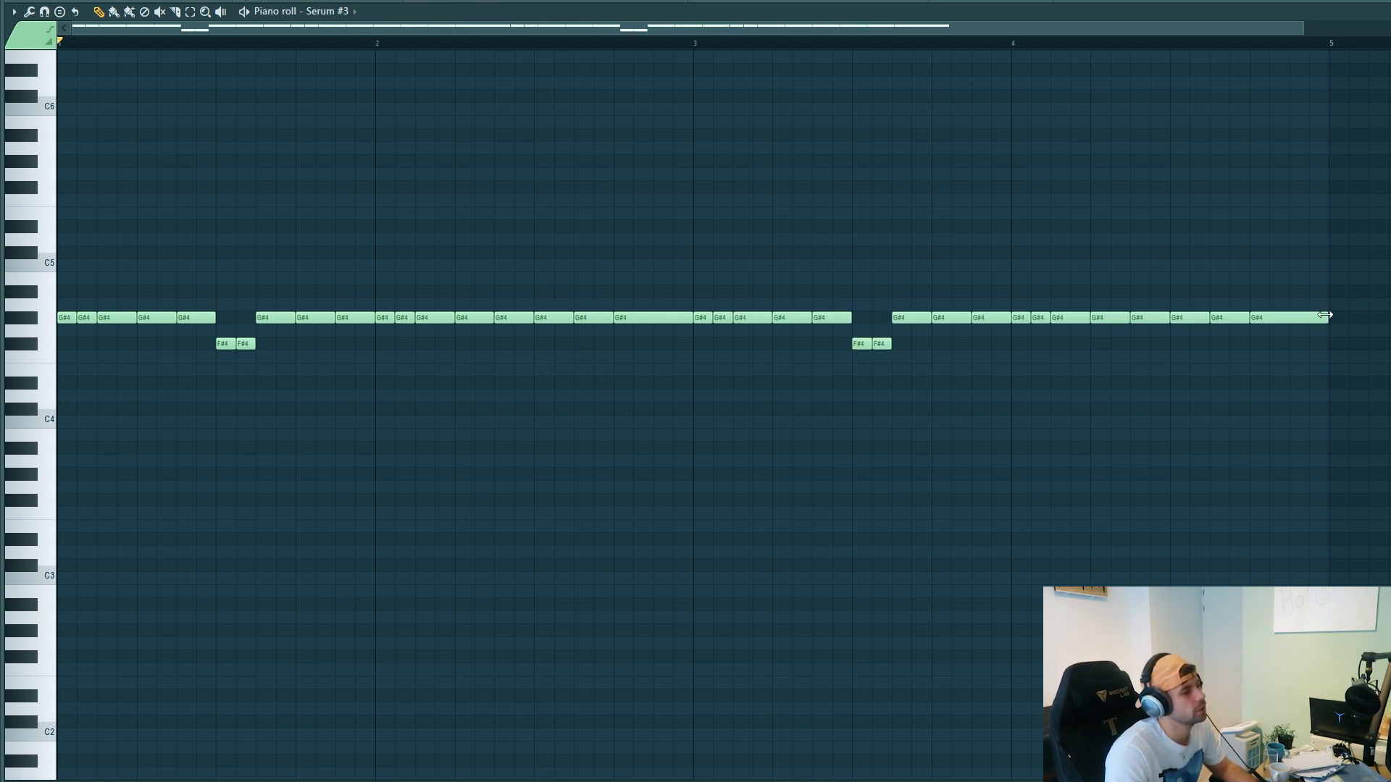
left_click_drag(1273, 320, 1271, 348)
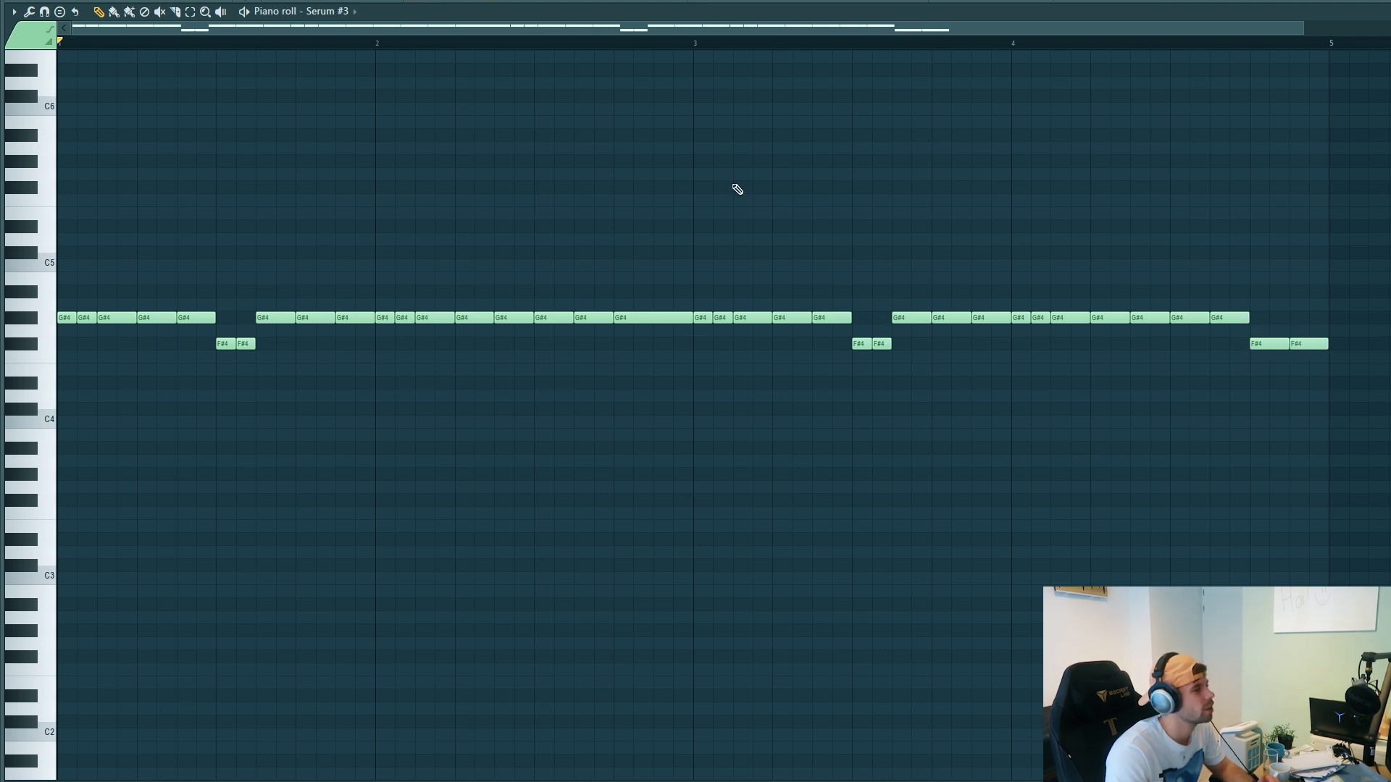
Show the CamelCrusher effect on the Serum #3 mixer track and play the bass line through it.
left_click(780, 2)
left_click_drag(122, 119, 332, 169)
key("space")
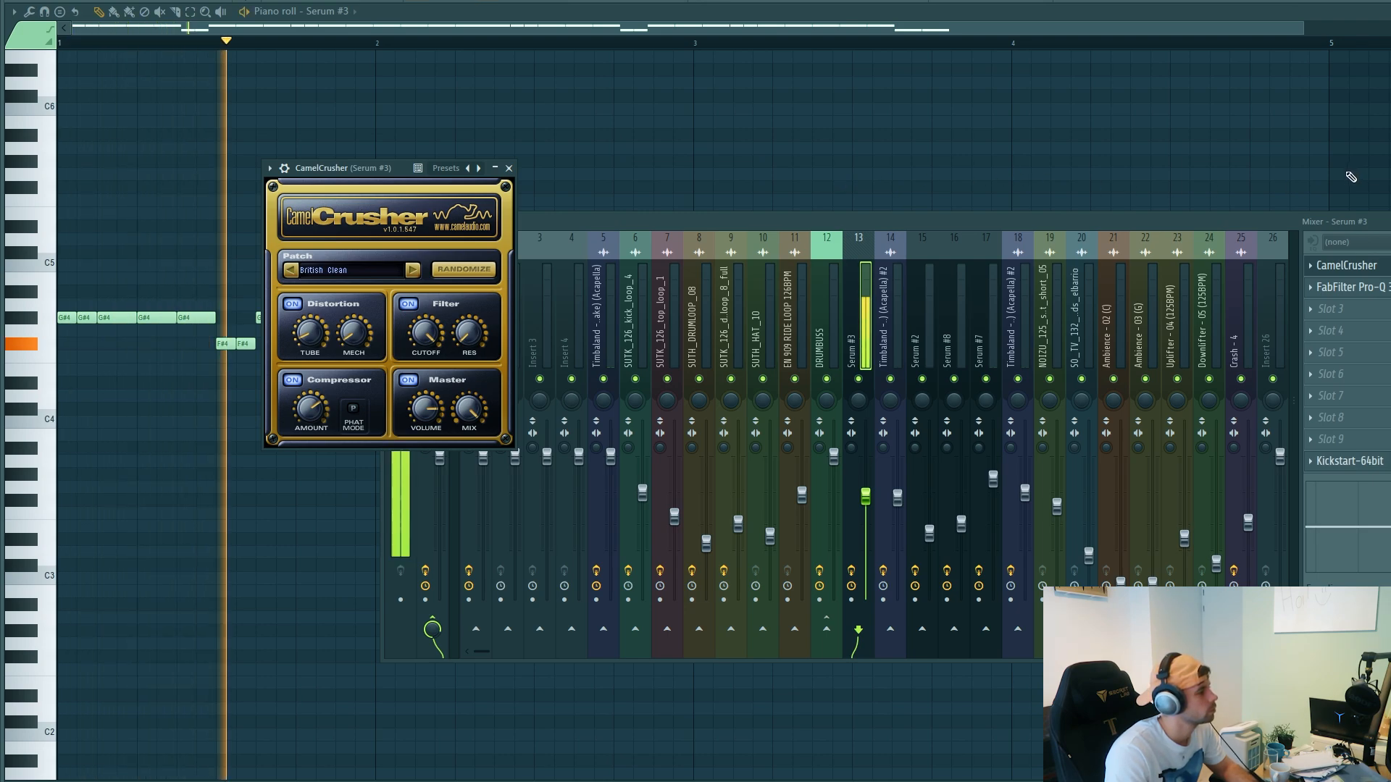
key("space")
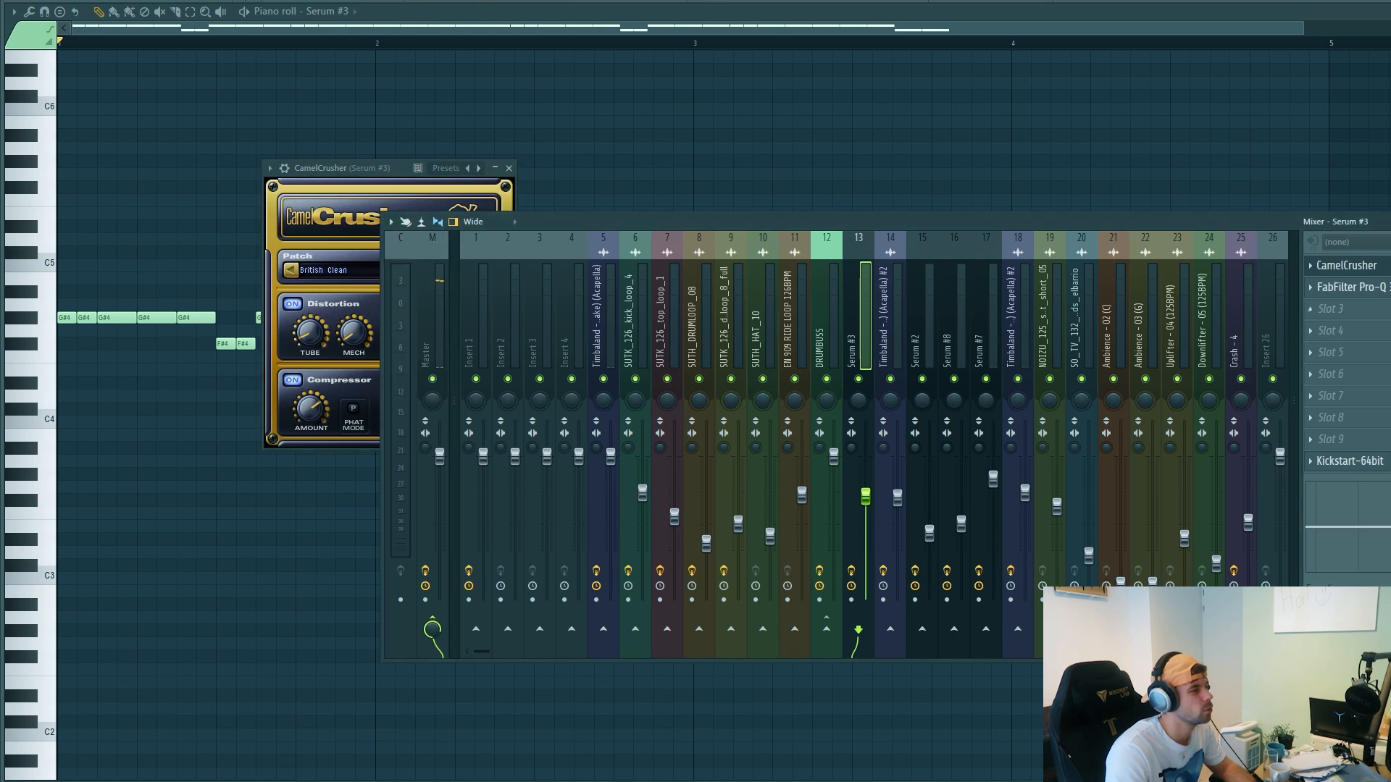
Open FabFilter Pro-Q 3 on the Serum #3 mixer track and play the bass to examine its high-cut curve.
left_click(1347, 287)
left_click_drag(425, 138, 600, 153)
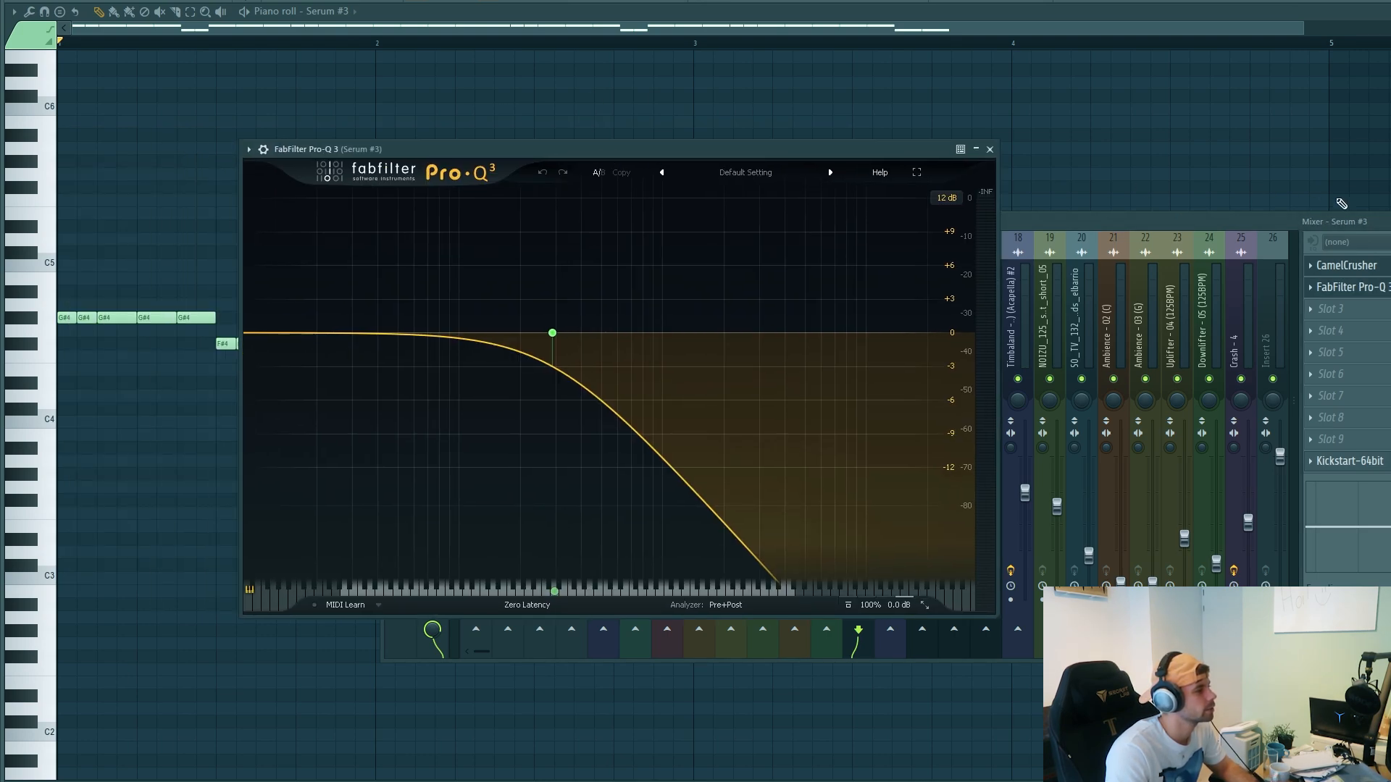
key("space")
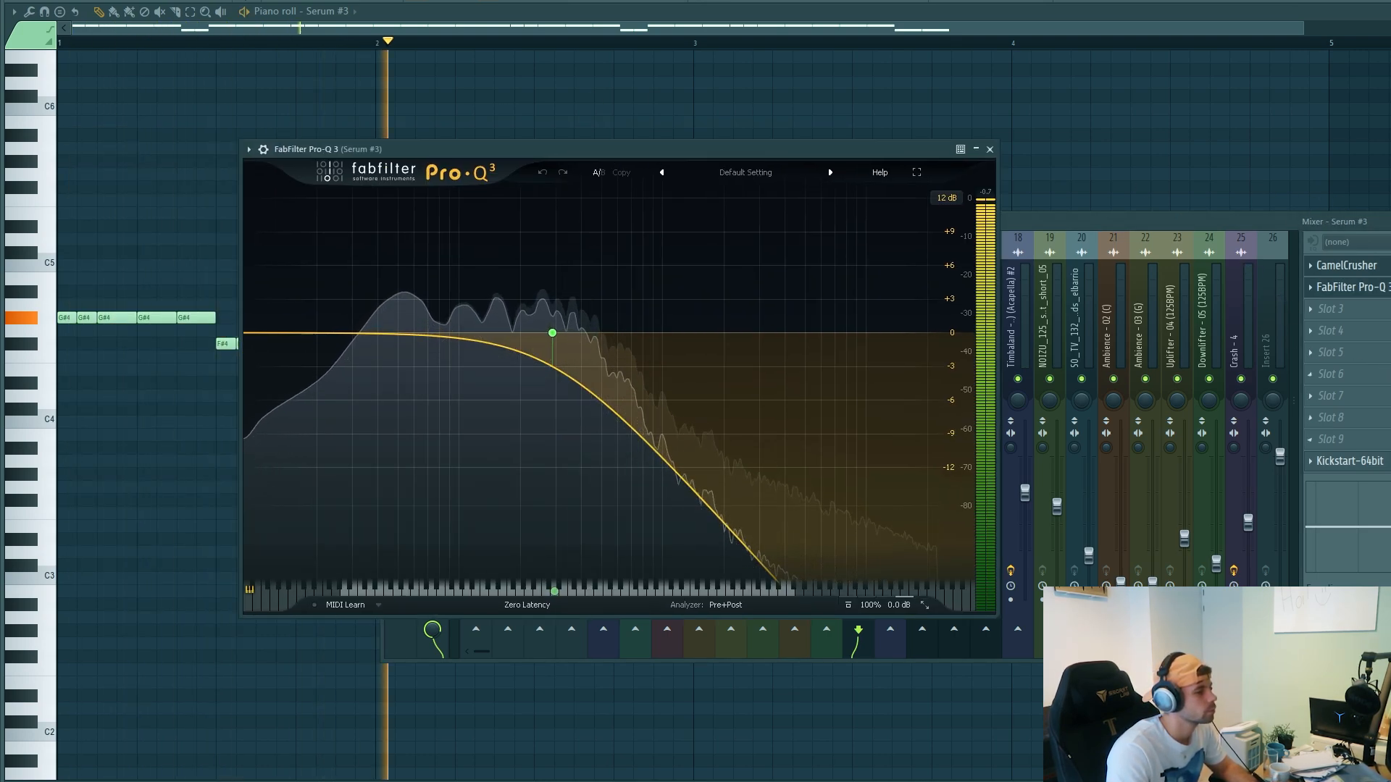
Open Kickstart on the Serum #3 mixer track and play the bass line to examine its sidechain curve.
key("space")
left_click(1296, 339)
left_click(1347, 460)
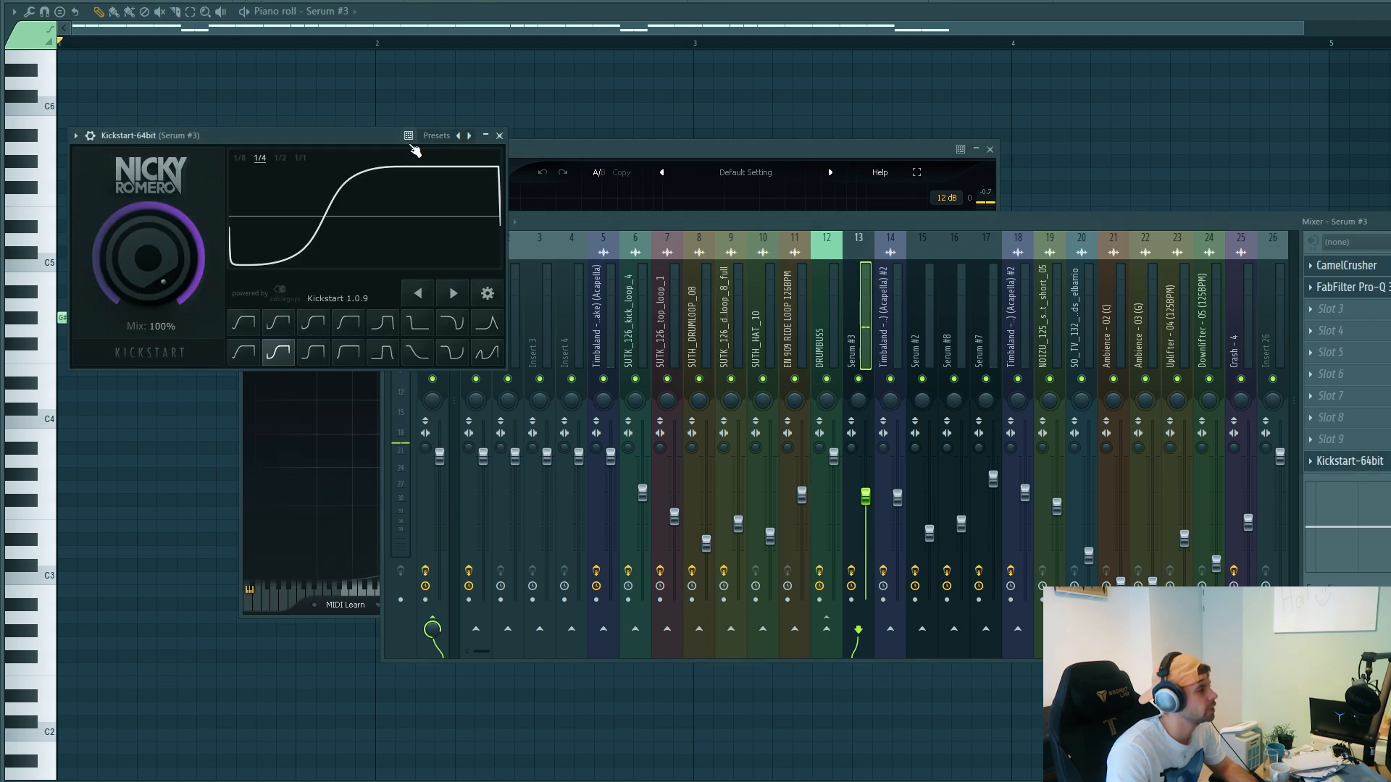
left_click_drag(382, 134, 479, 167)
key("space")
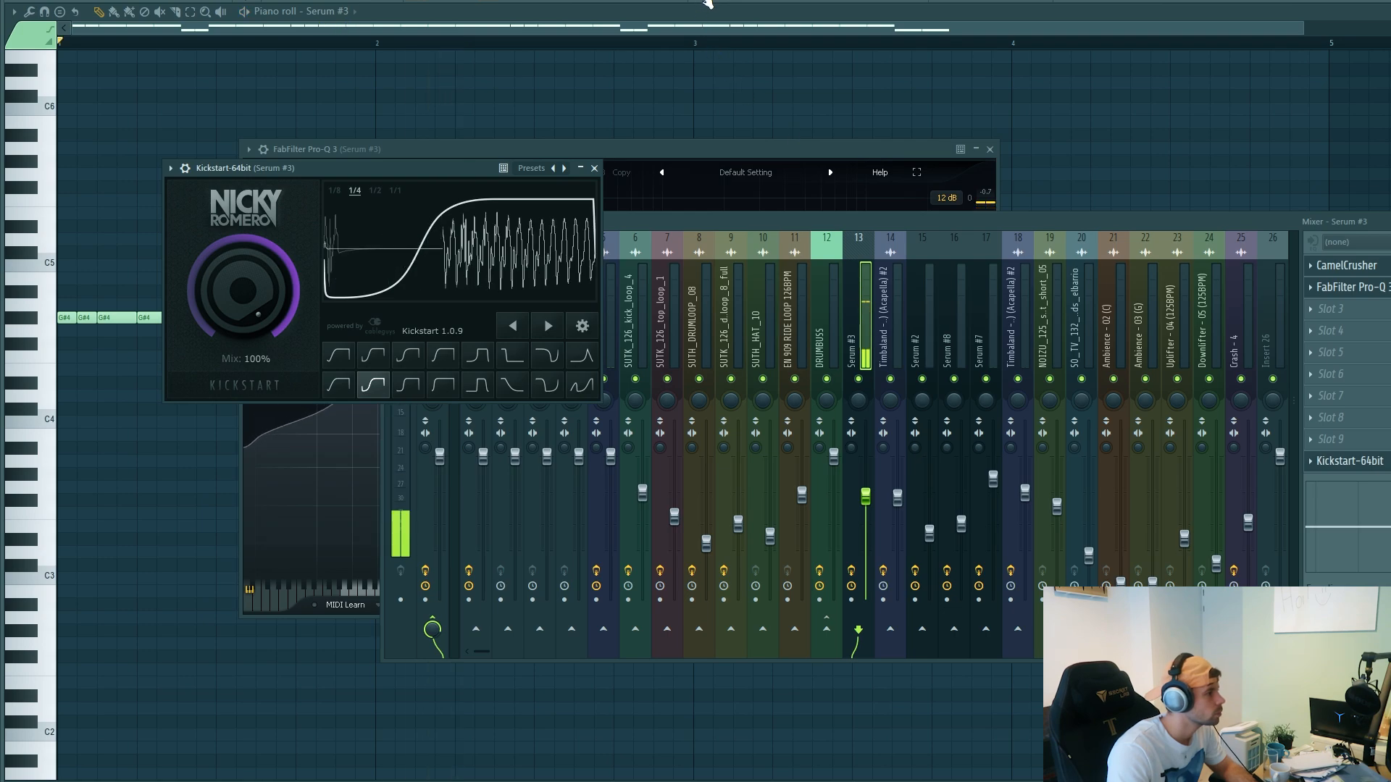
Solo the Track 9 kick loop together with the Track 5 bass pattern and play the arrangement from just before bar 13.
key("F5")
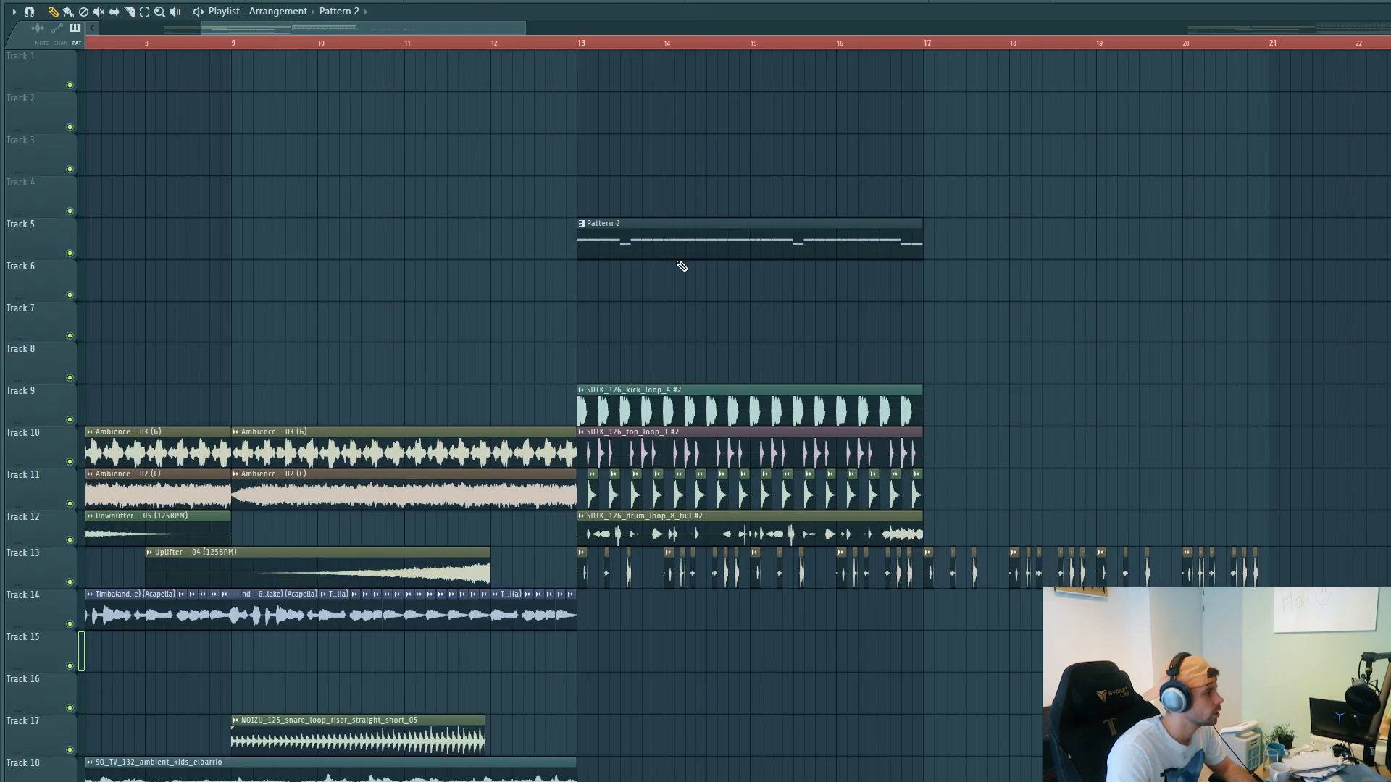
left_click(69, 420, "ctrl")
left_click(69, 253)
left_click(544, 42)
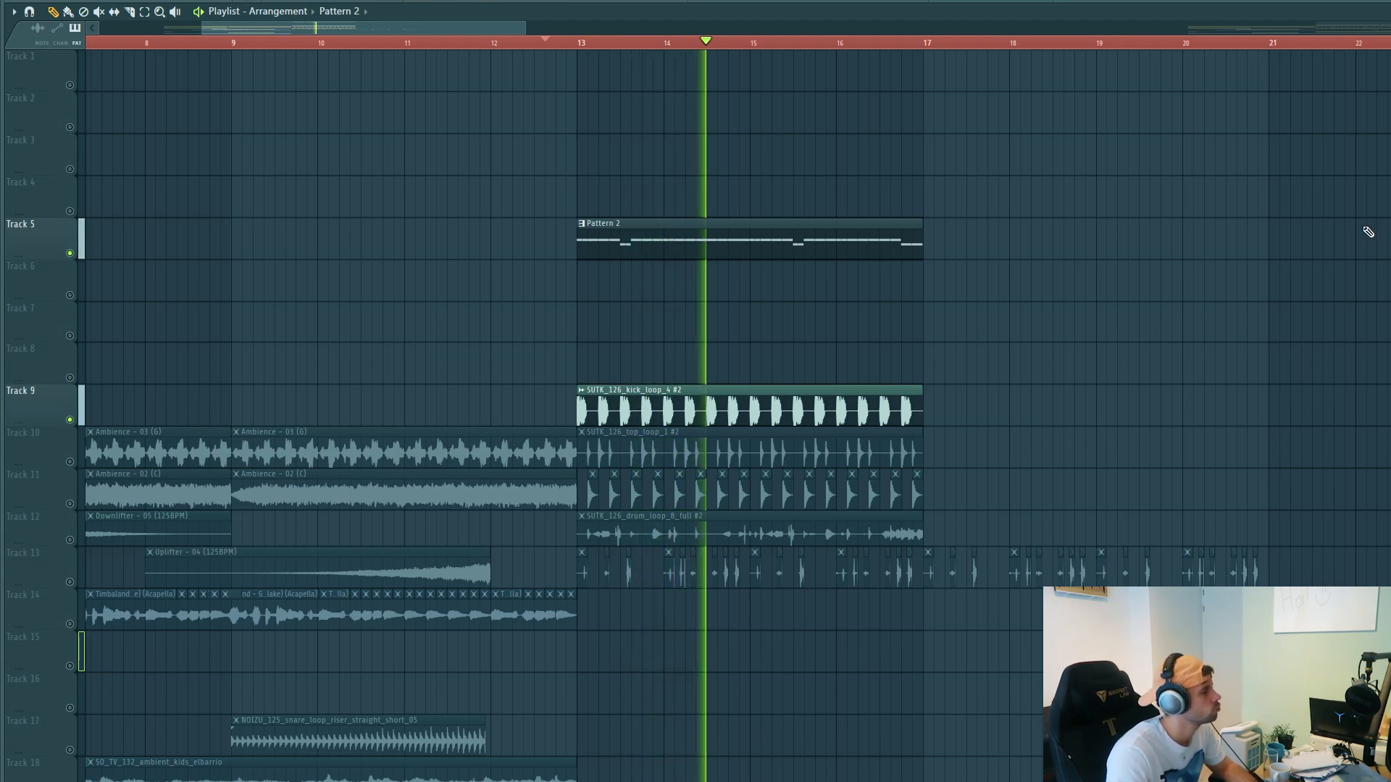
key("space")
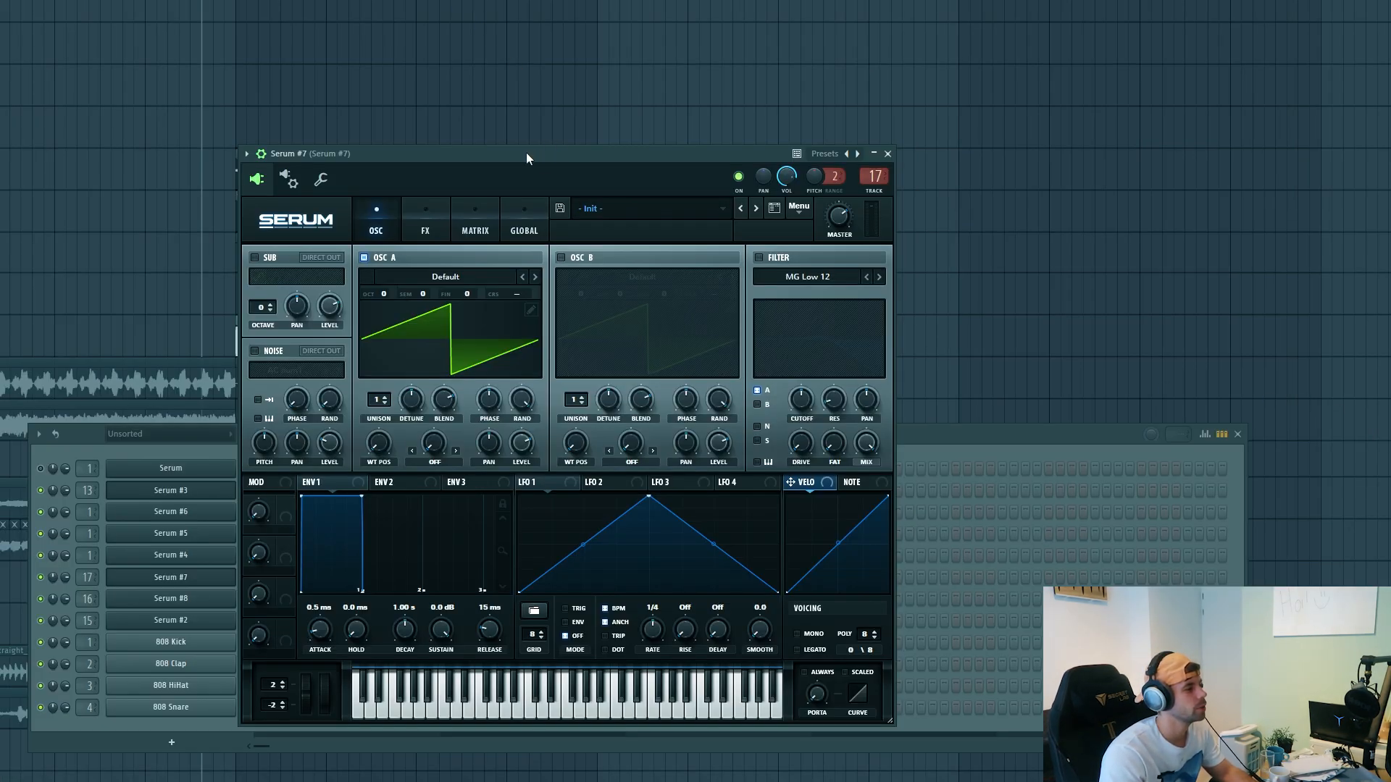
Load the "PL - Detroit" preset from the SUTK folder into Serum #7.
left_click_drag(526, 153, 505, 148)
left_click(597, 205)
mouse_move(824, 223)
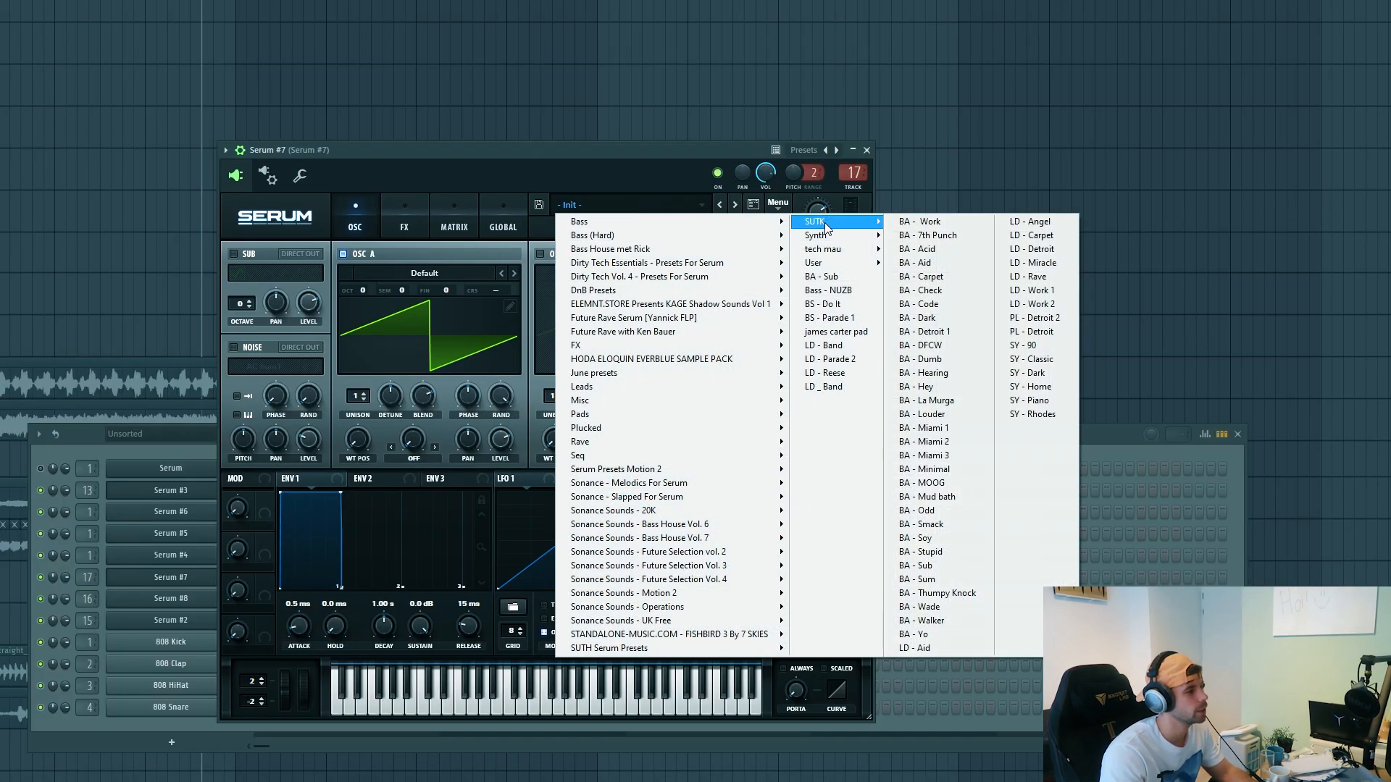
left_click(1035, 331)
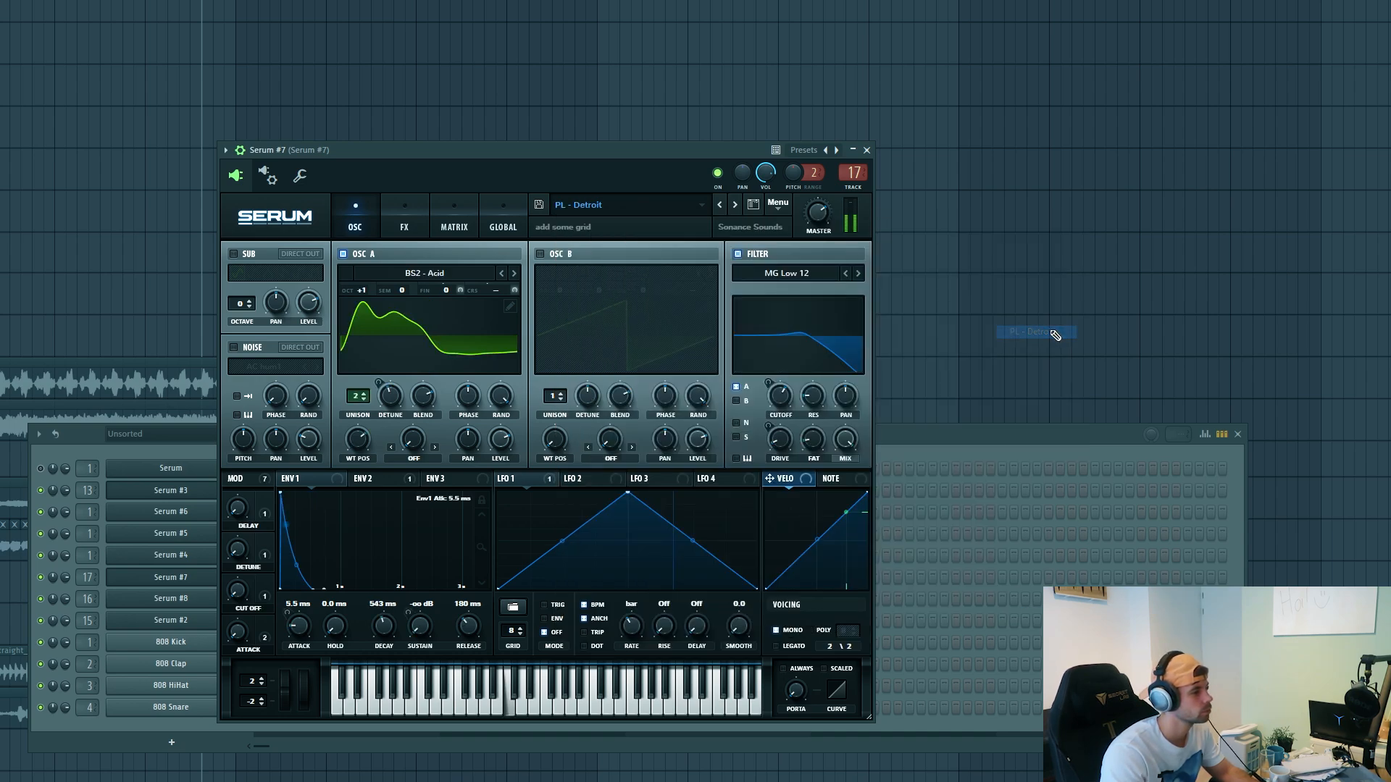
Place a short G#3 note just after the start of bar 2 in the Serum #7 piano roll and play the pattern by itself.
left_click(934, 433)
right_click(250, 574)
left_click(270, 578)
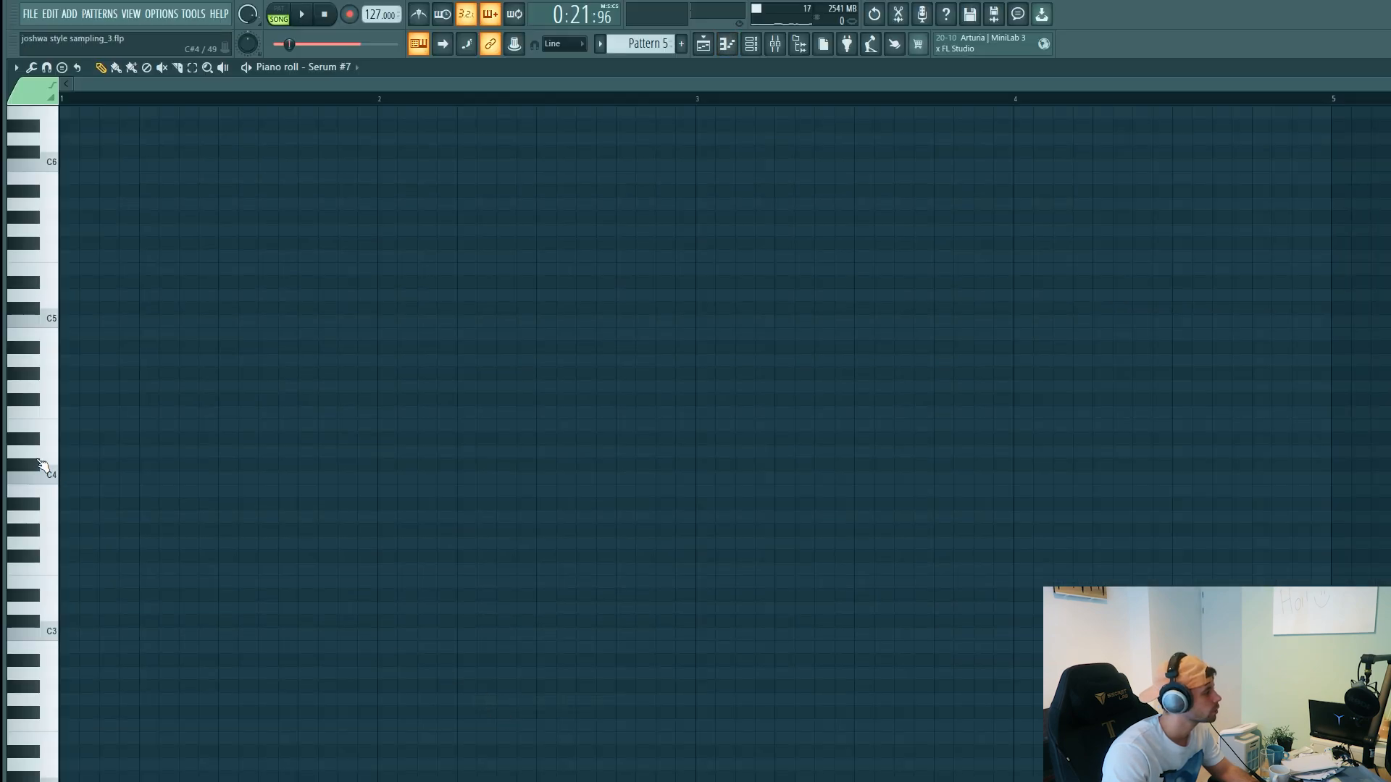
left_click(425, 439)
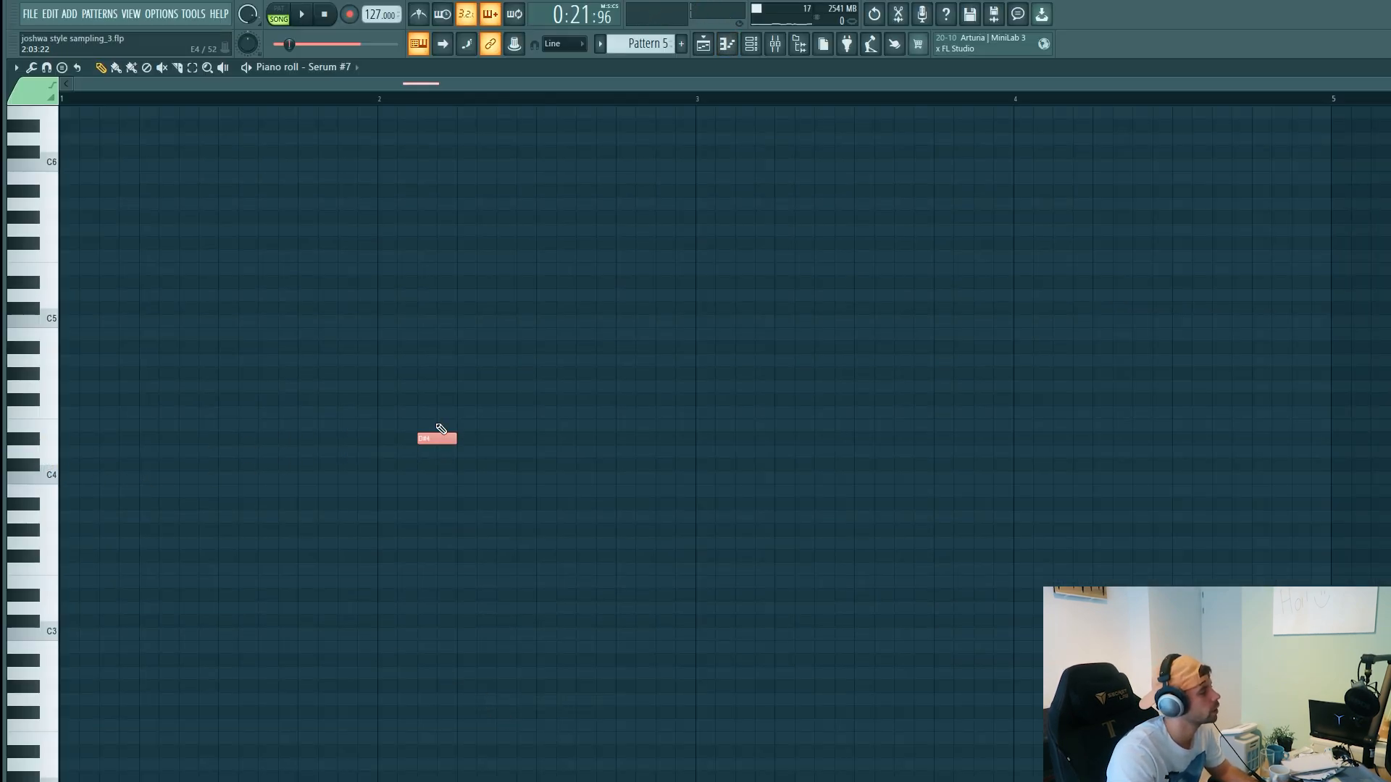
left_click(279, 12)
key("space")
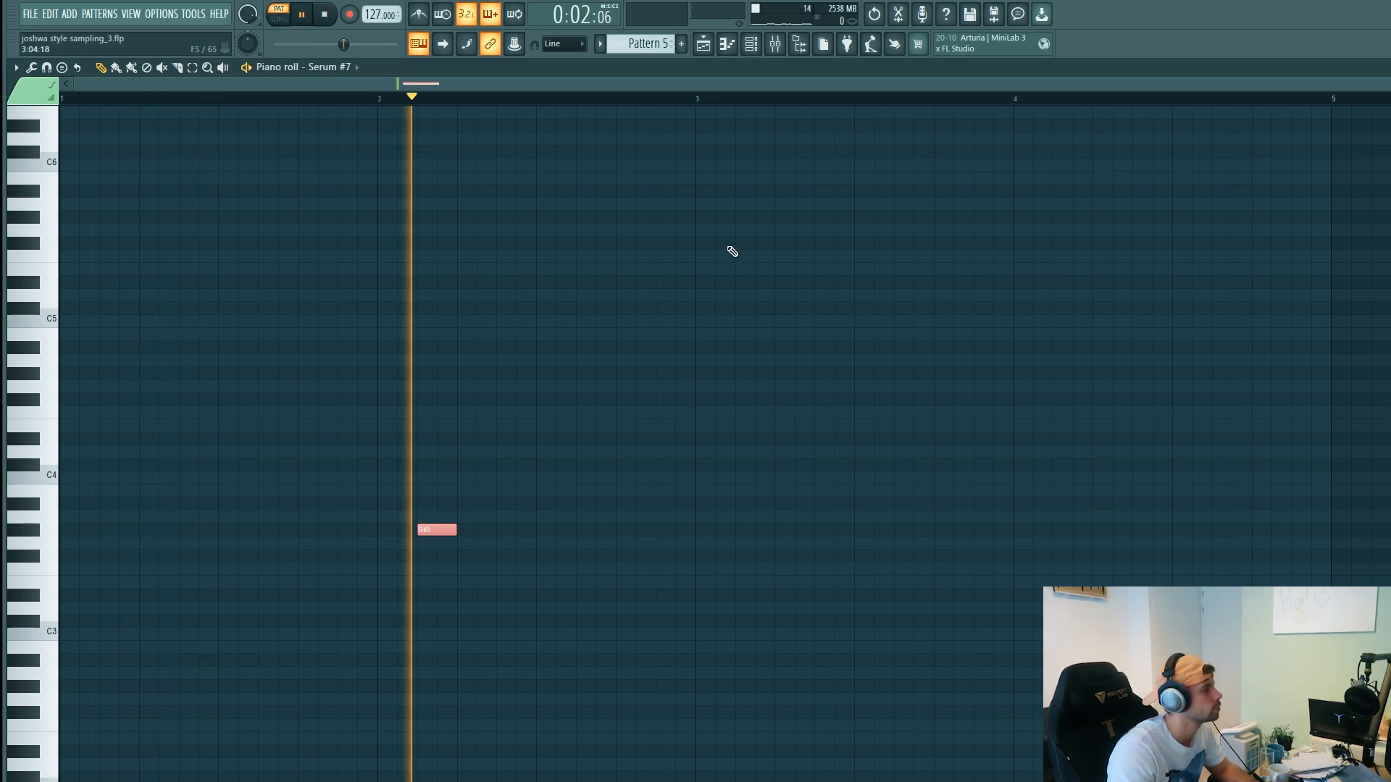
key("space")
Open Fruity Stereo Enhancer on the Serum #7 mixer track and play the pluck through it from bar 2.
key("F9")
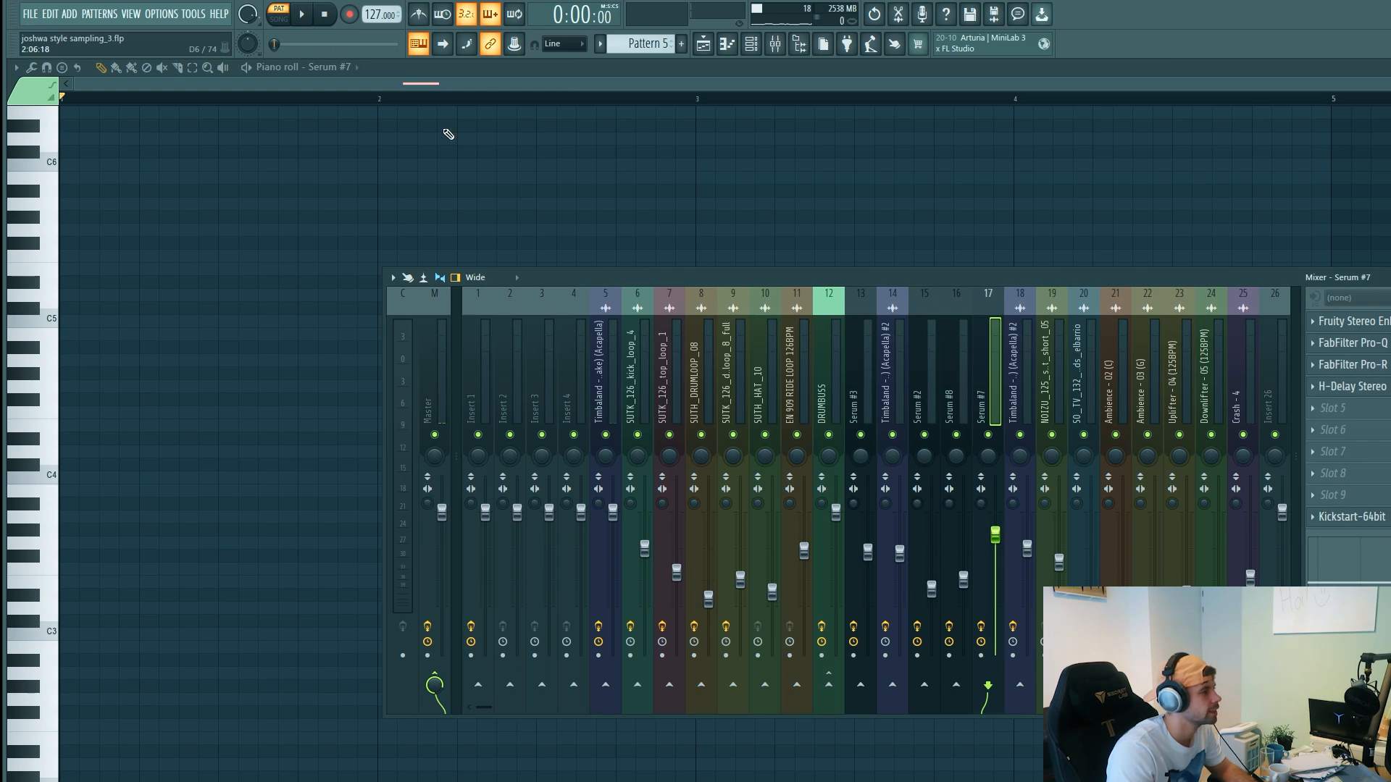
left_click(380, 97)
key("F9")
left_click(1348, 321)
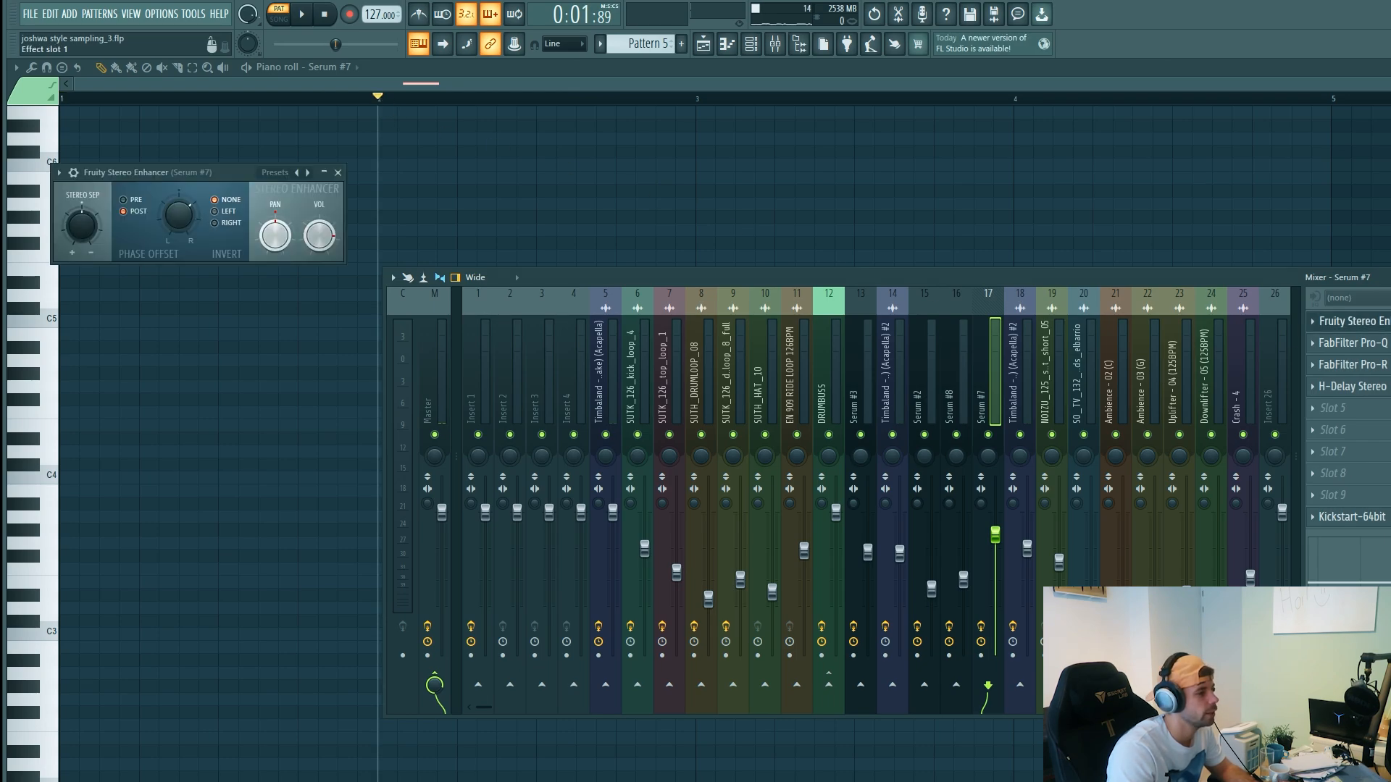
left_click_drag(145, 180, 472, 262)
key("space")
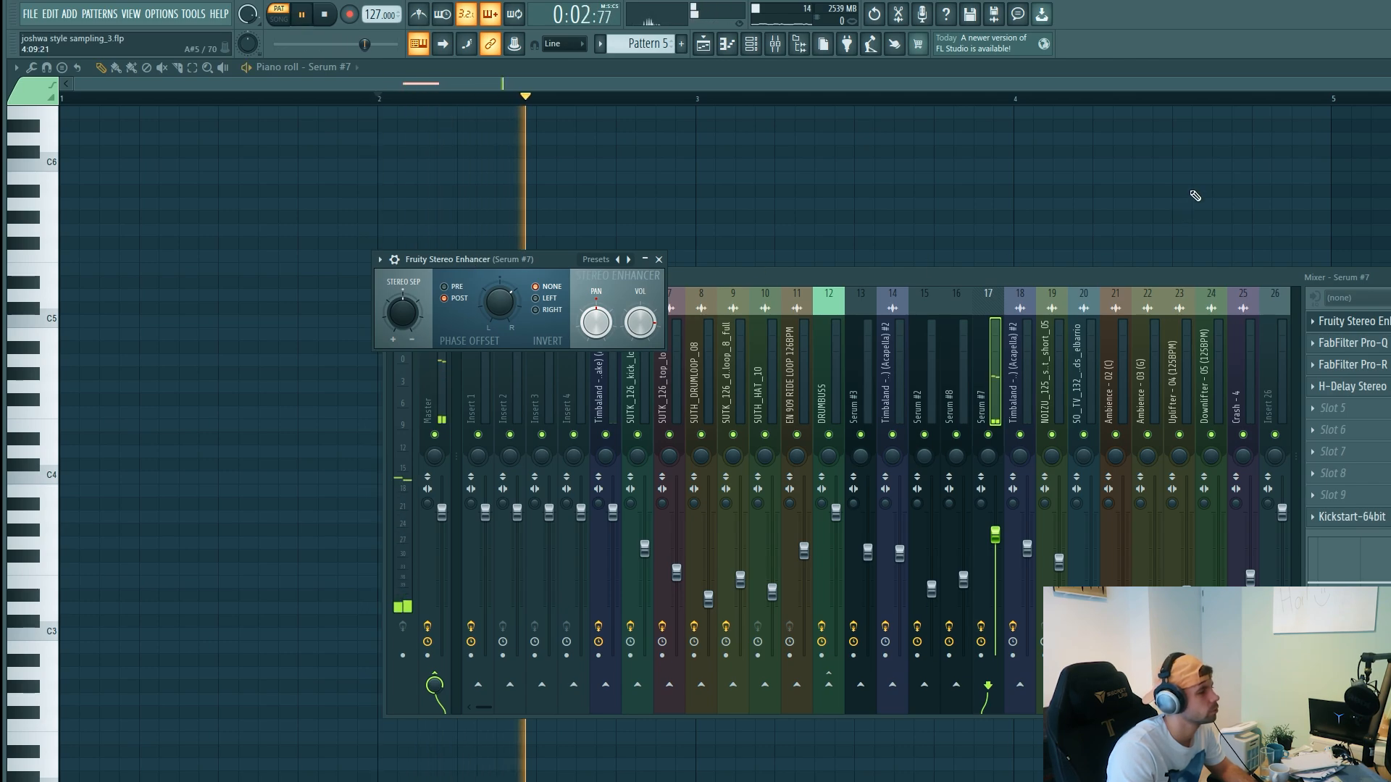
Open FabFilter Pro-Q 3 on the Serum #7 mixer track and play the pluck to examine its low-cut curve.
left_click(1347, 342)
key("space")
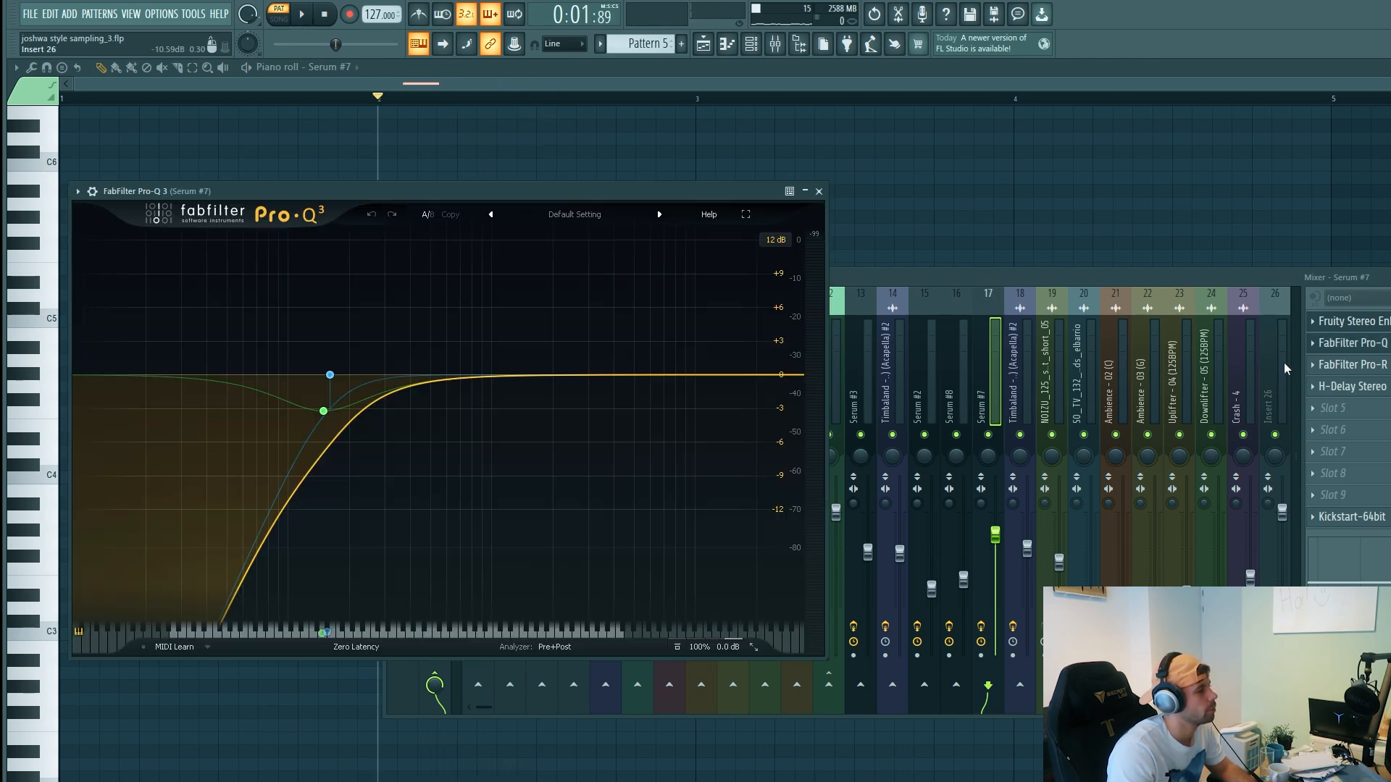
key("space")
key("space")
key("F9")
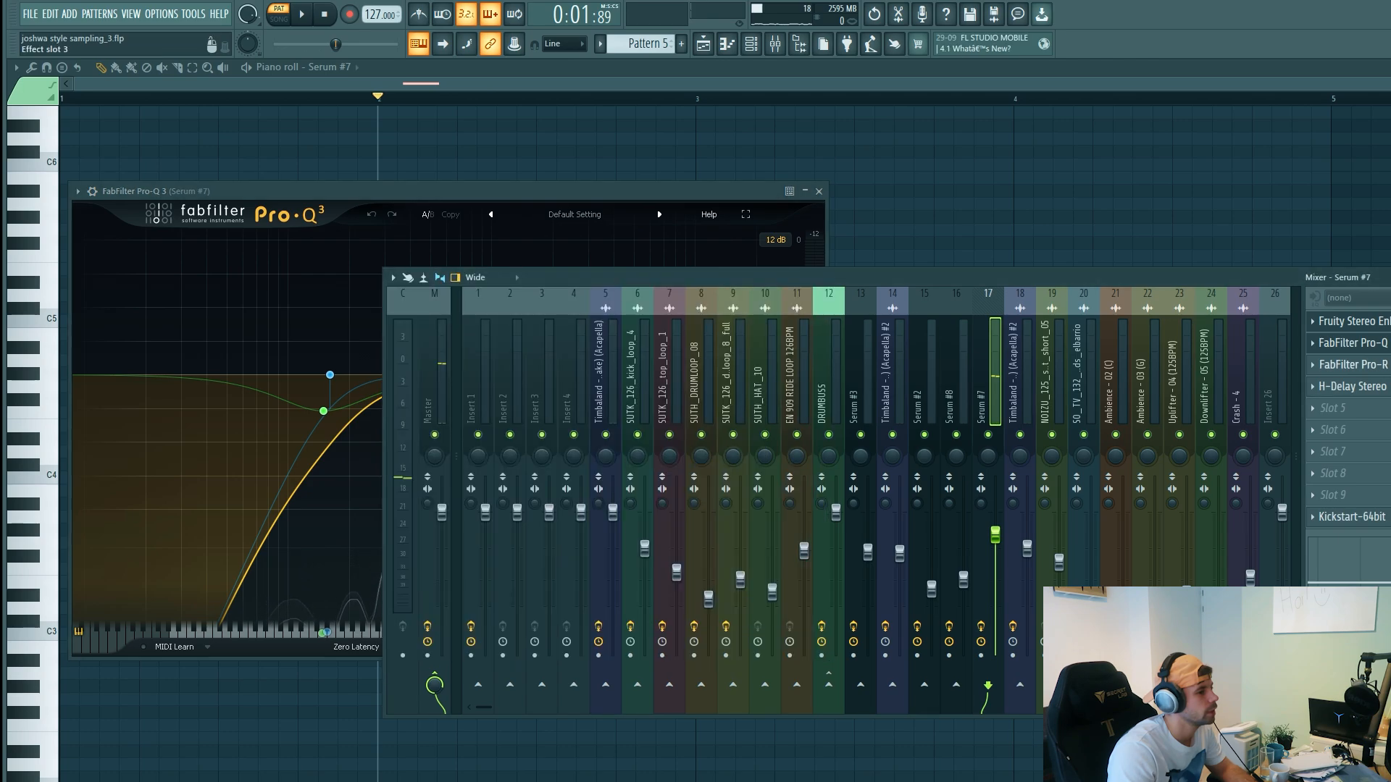
Open FabFilter Pro-R and H-Delay Stereo on the Serum #7 mixer track, playing the pluck through each.
left_click(1347, 364)
key("space")
key("space")
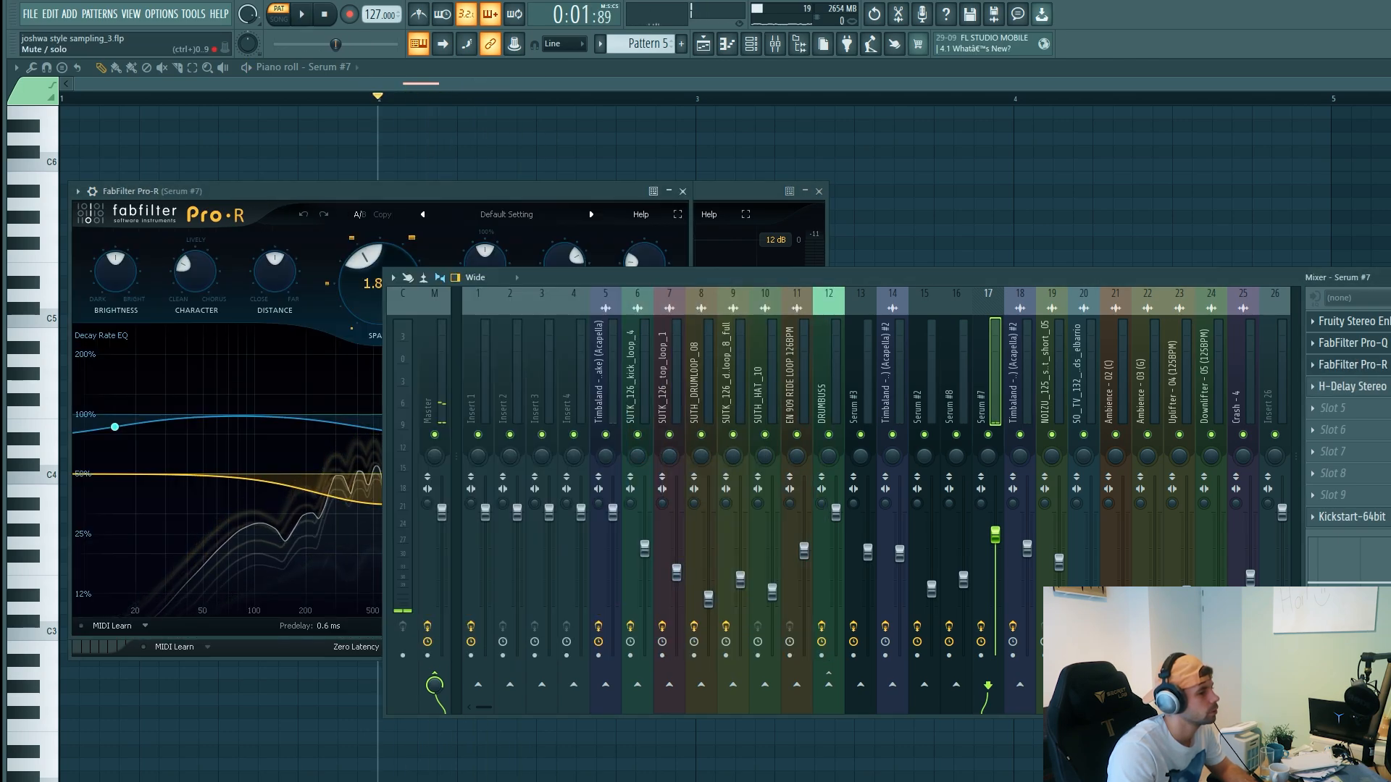
left_click(1348, 386)
key("space")
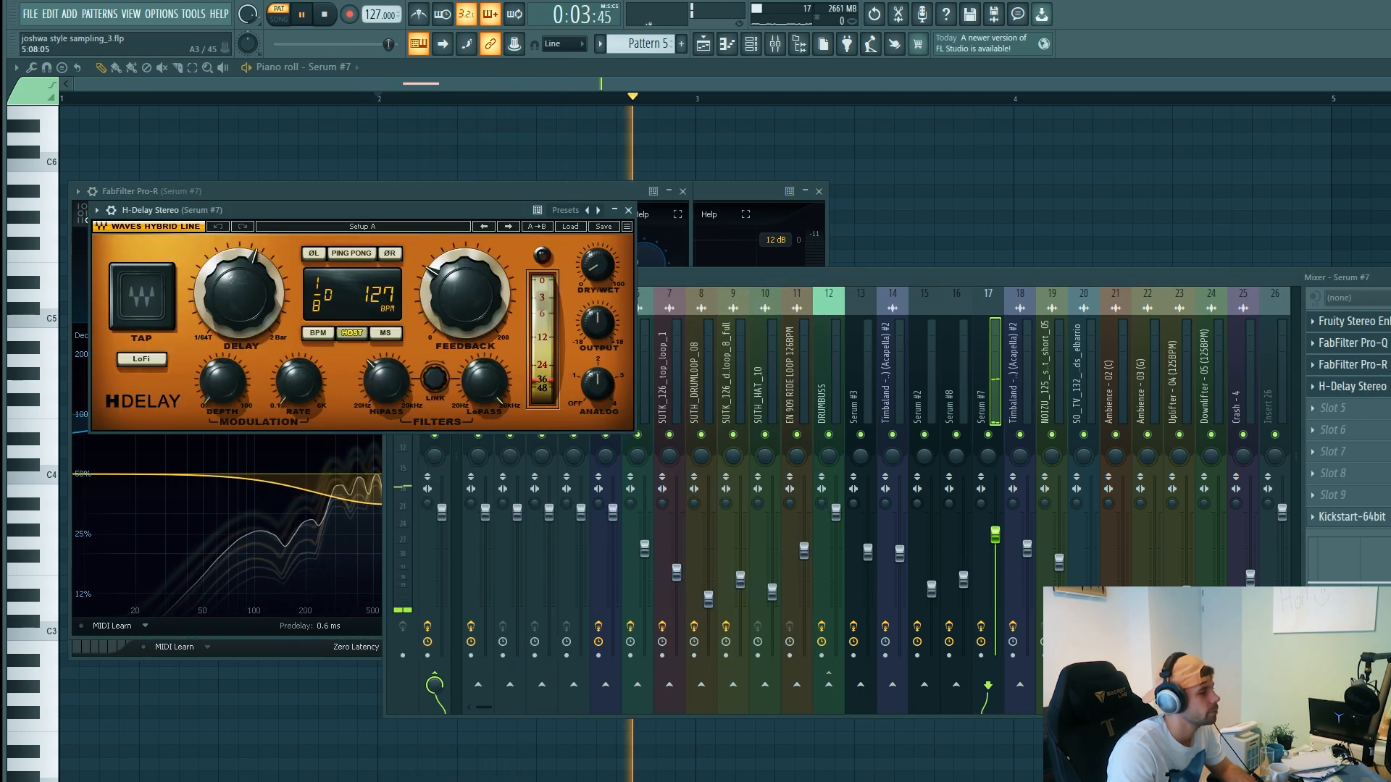
key("space")
Open Kickstart on the Serum #7 mixer track and play the pluck to examine its sidechain curve.
left_click(1347, 517)
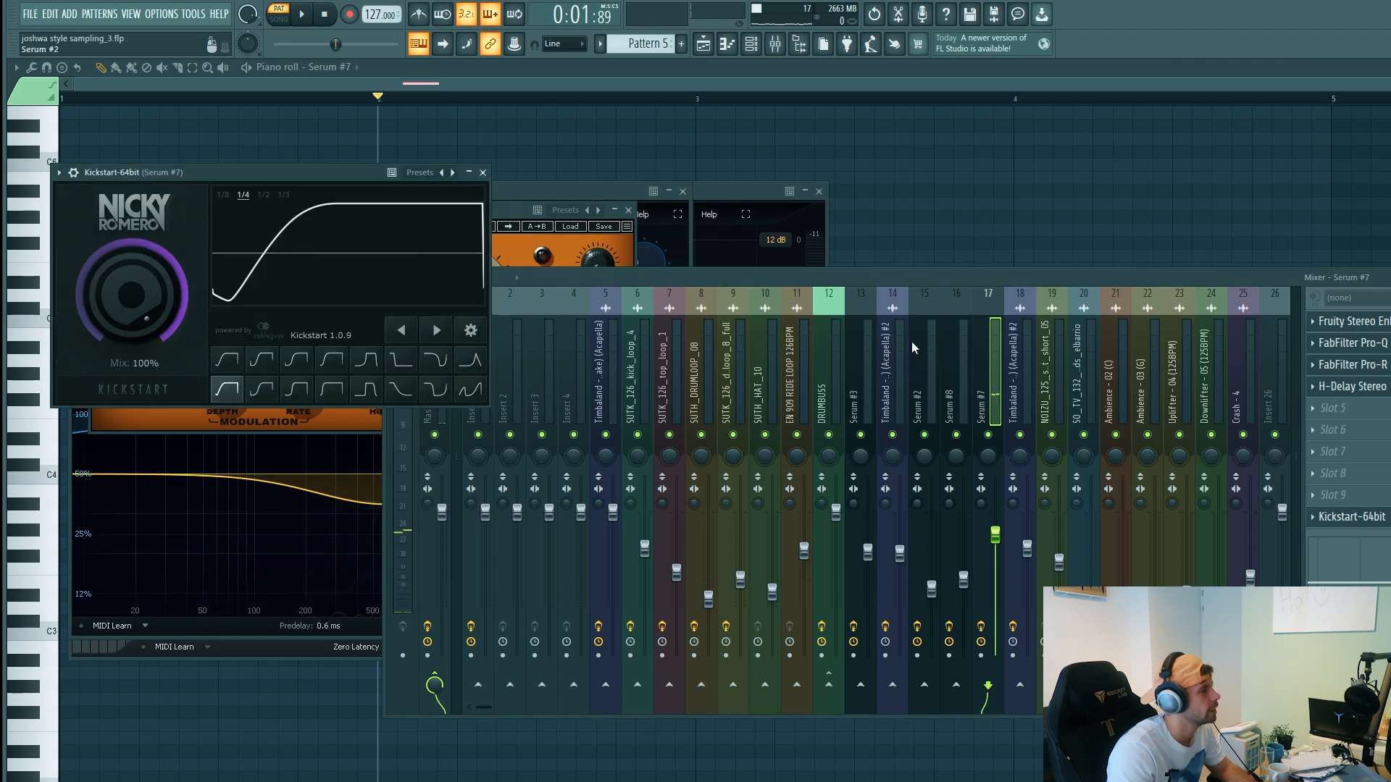
key("space")
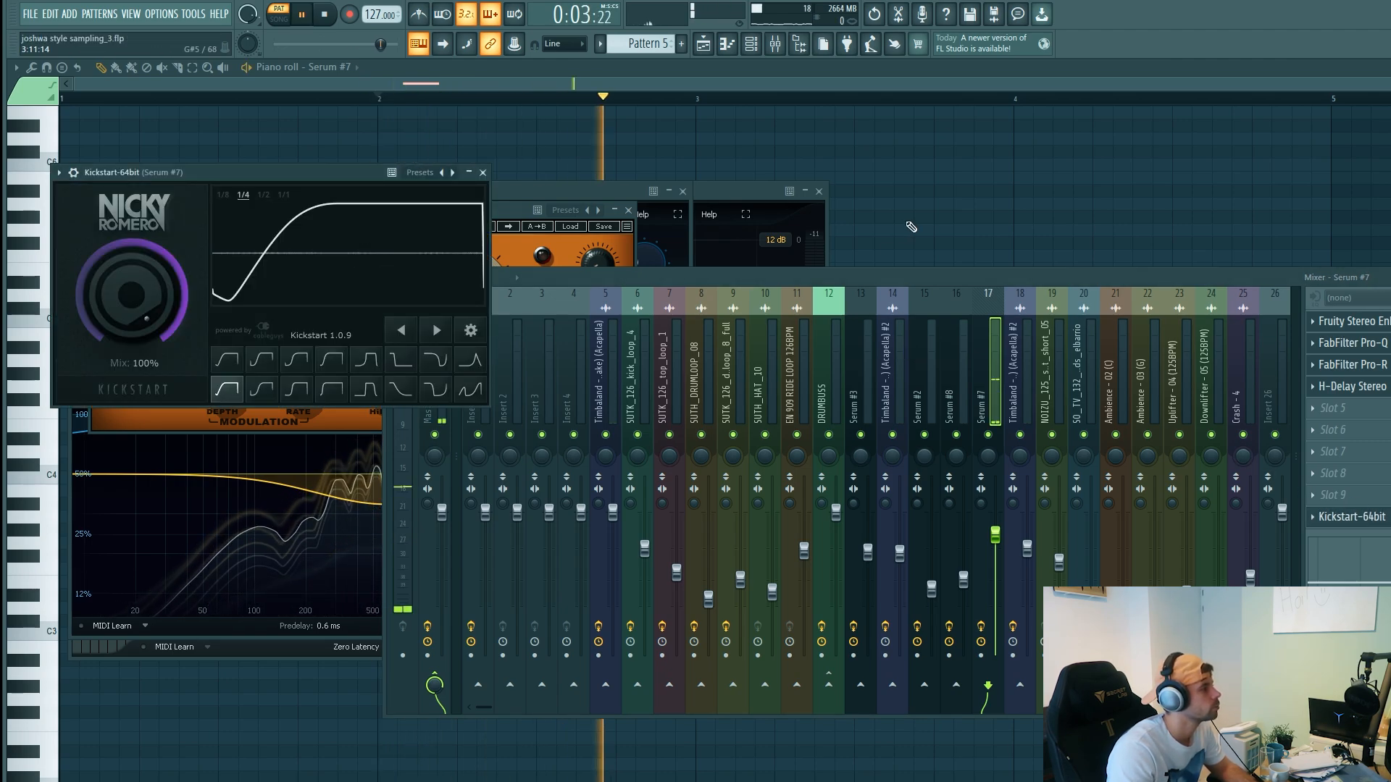
key("space")
Raise the mod wheel in Serum #7 while the pluck pattern plays.
left_click_drag(723, 276, 717, 194)
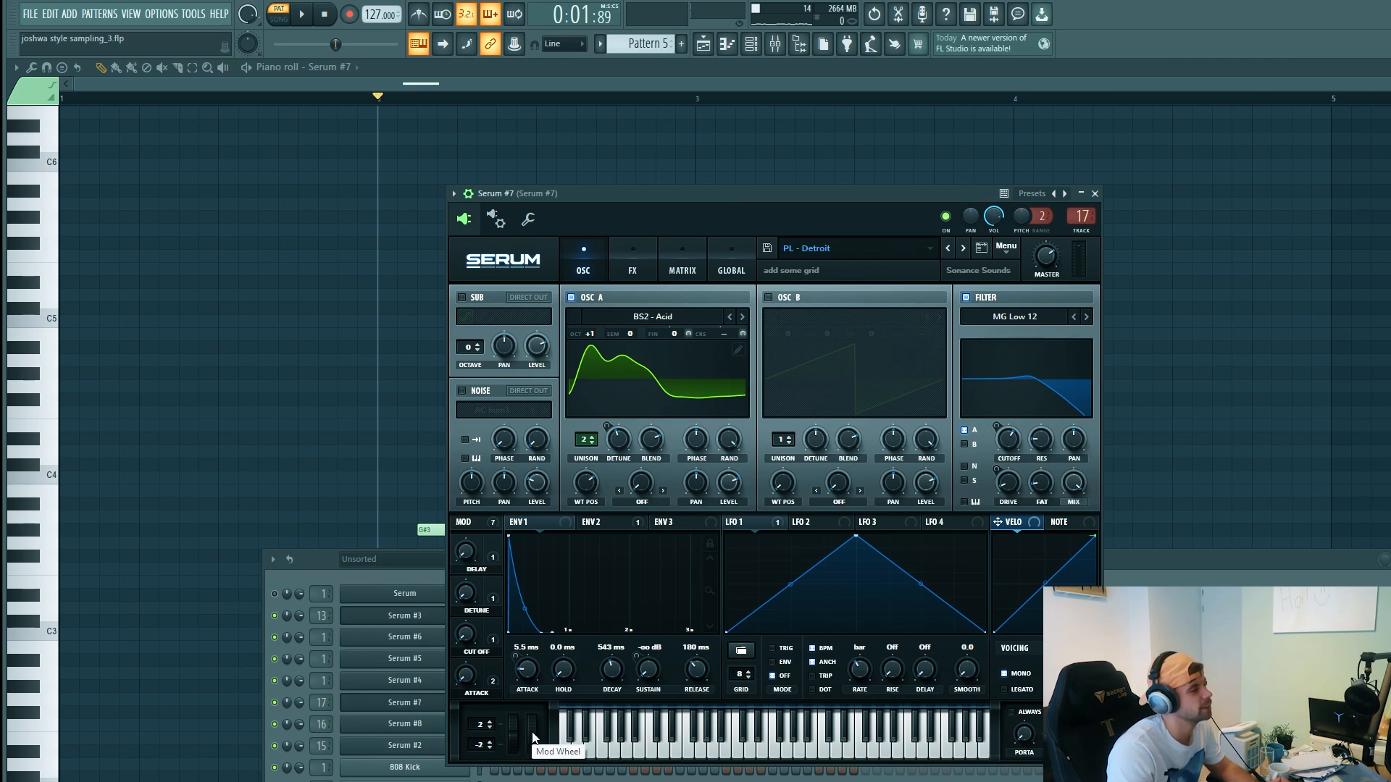
key("space")
left_click_drag(533, 737, 542, 650)
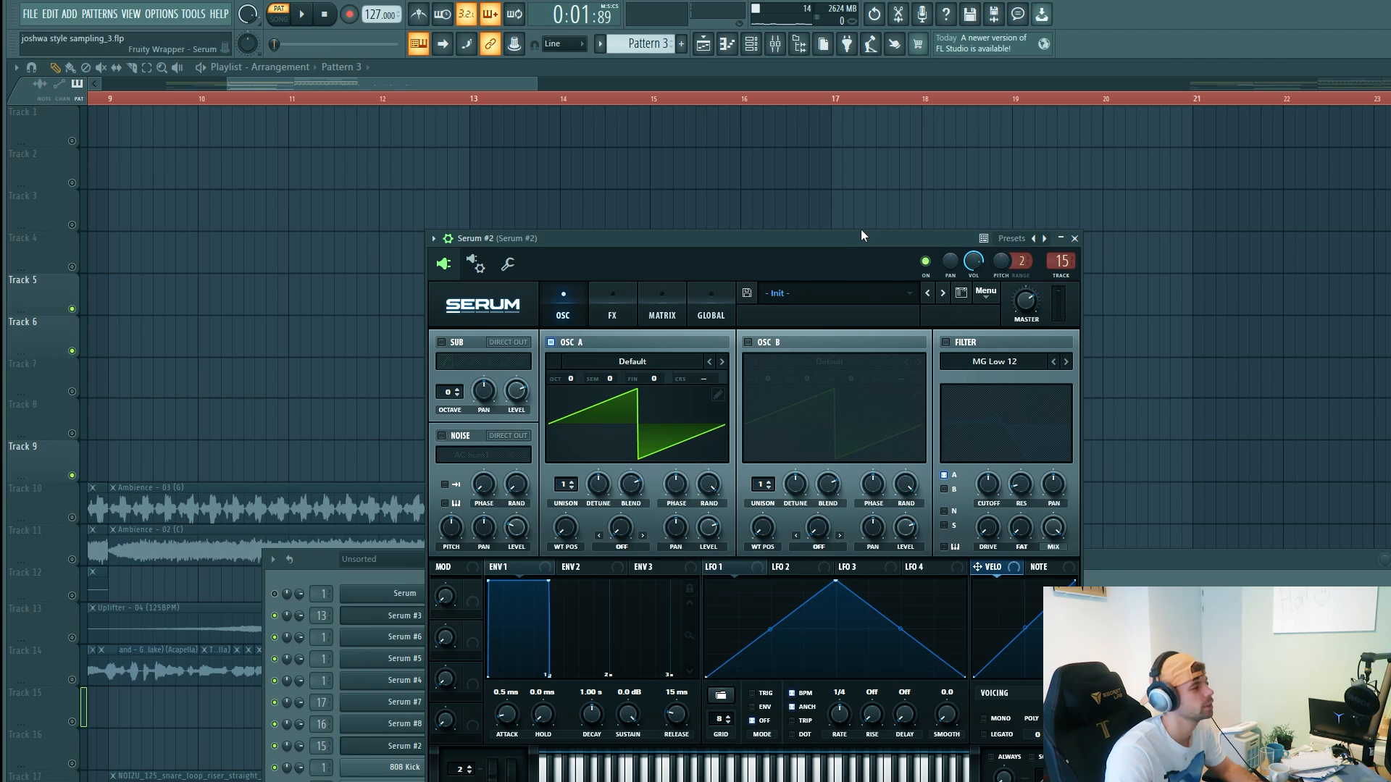
Load the "BA - Yo" preset from the SUTK folder into Serum #2.
left_click_drag(857, 239, 838, 249)
left_click(820, 304)
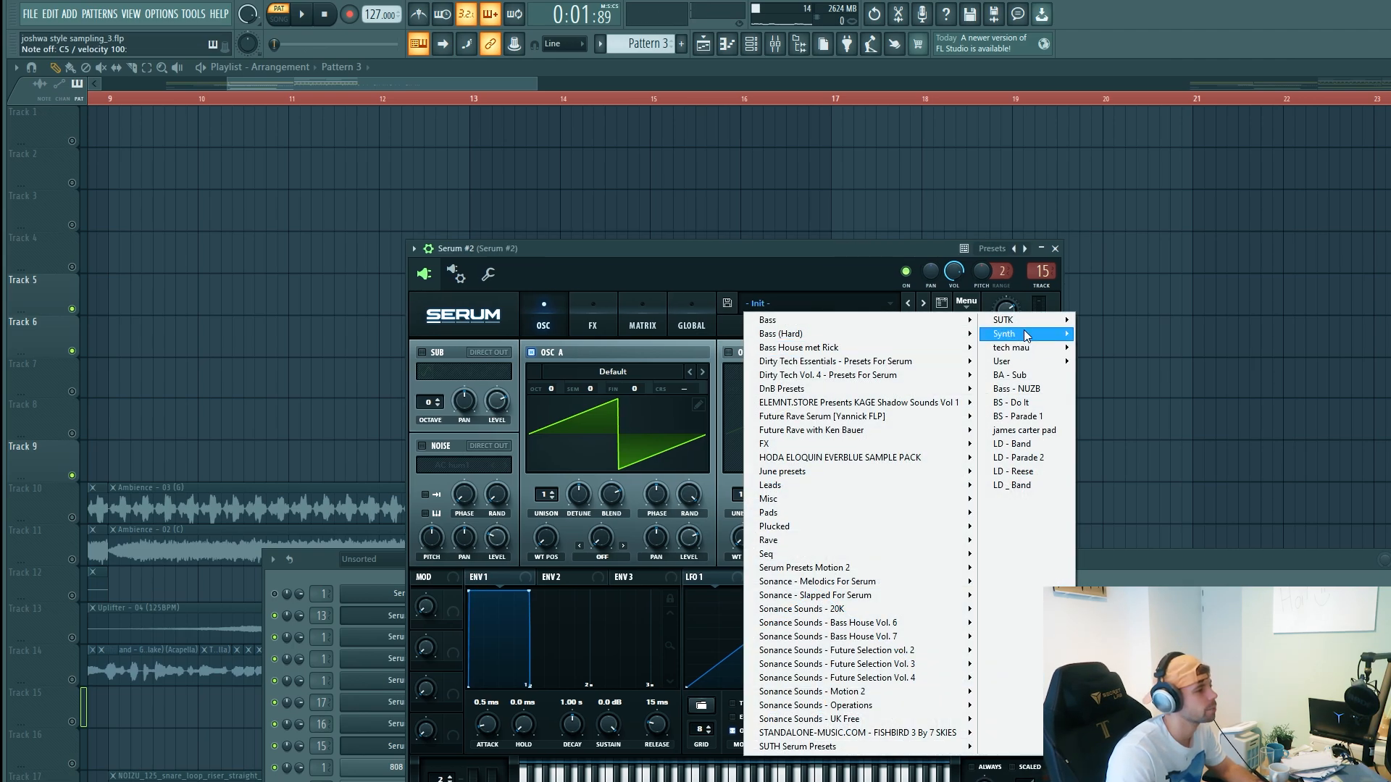
mouse_move(1031, 316)
left_click(1108, 724)
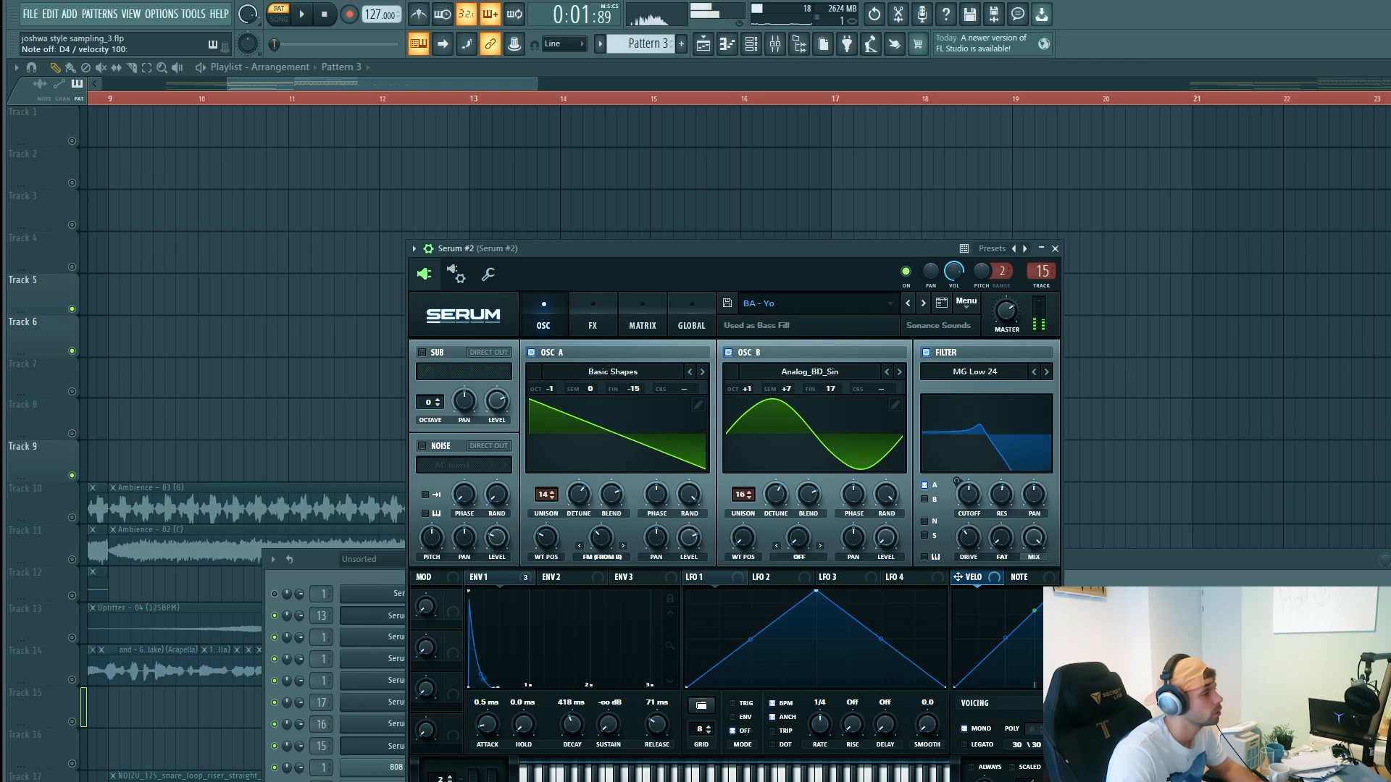
Enter two short G#4 notes followed by G#5 and A5 at the end of bar 1 in the Serum #2 piano roll, and play them.
left_click(1055, 248)
right_click(476, 742)
left_click(497, 754)
left_click(297, 464)
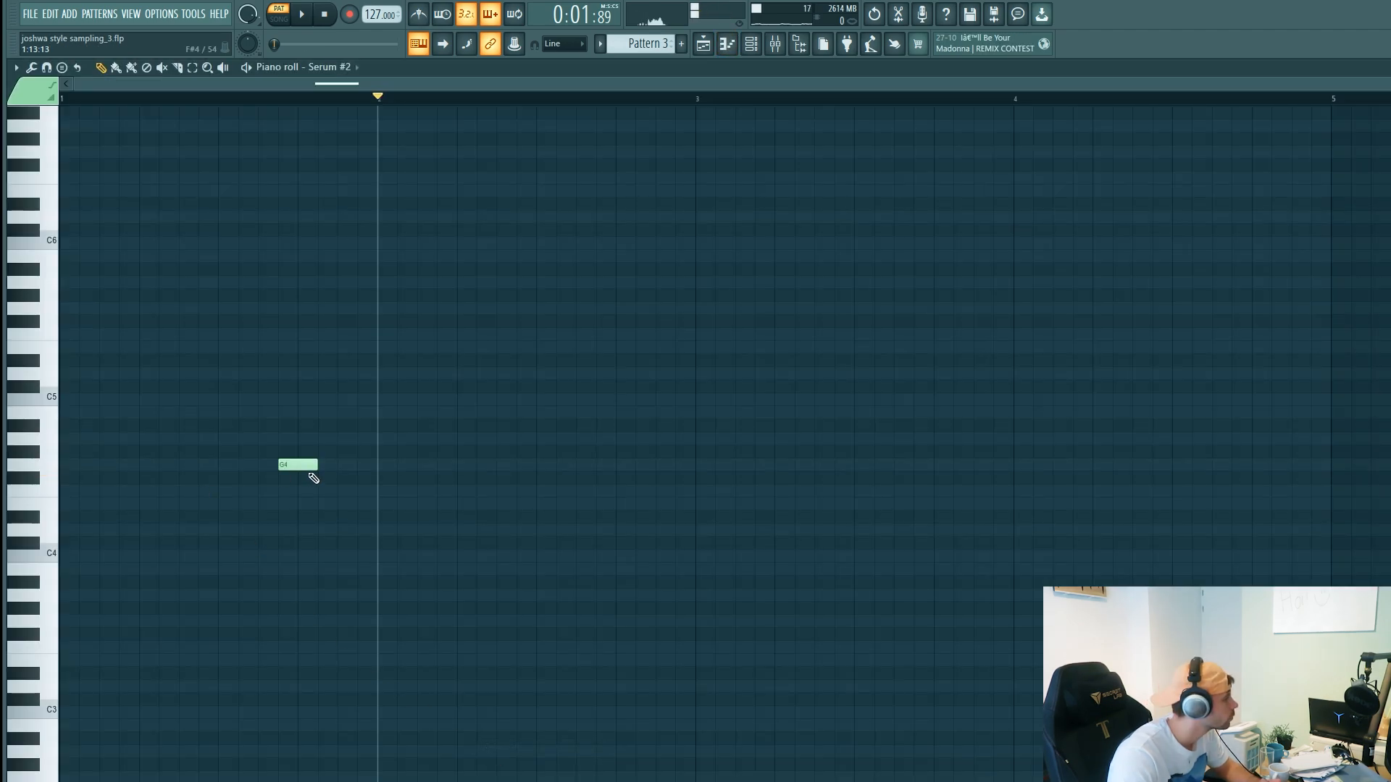
left_click_drag(297, 464, 317, 451)
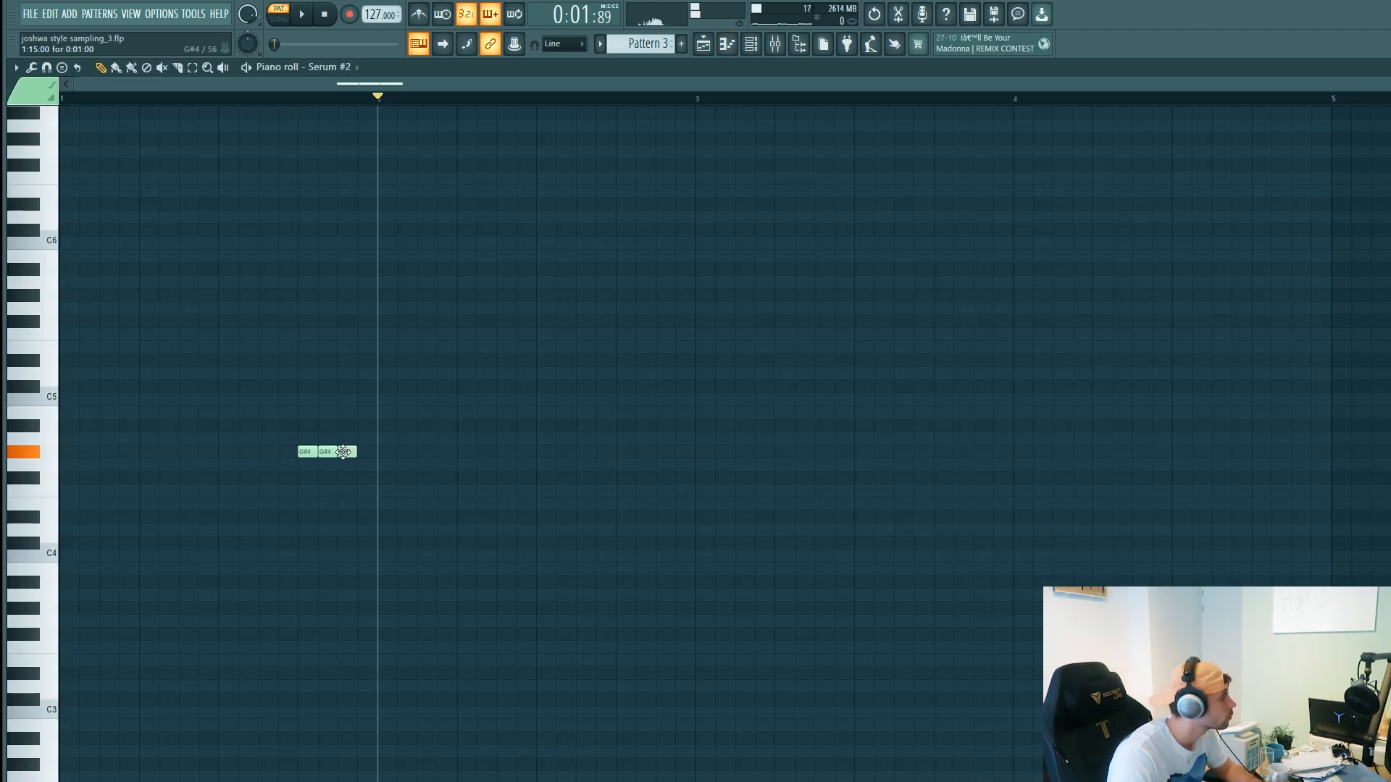
key("ctrl+Up")
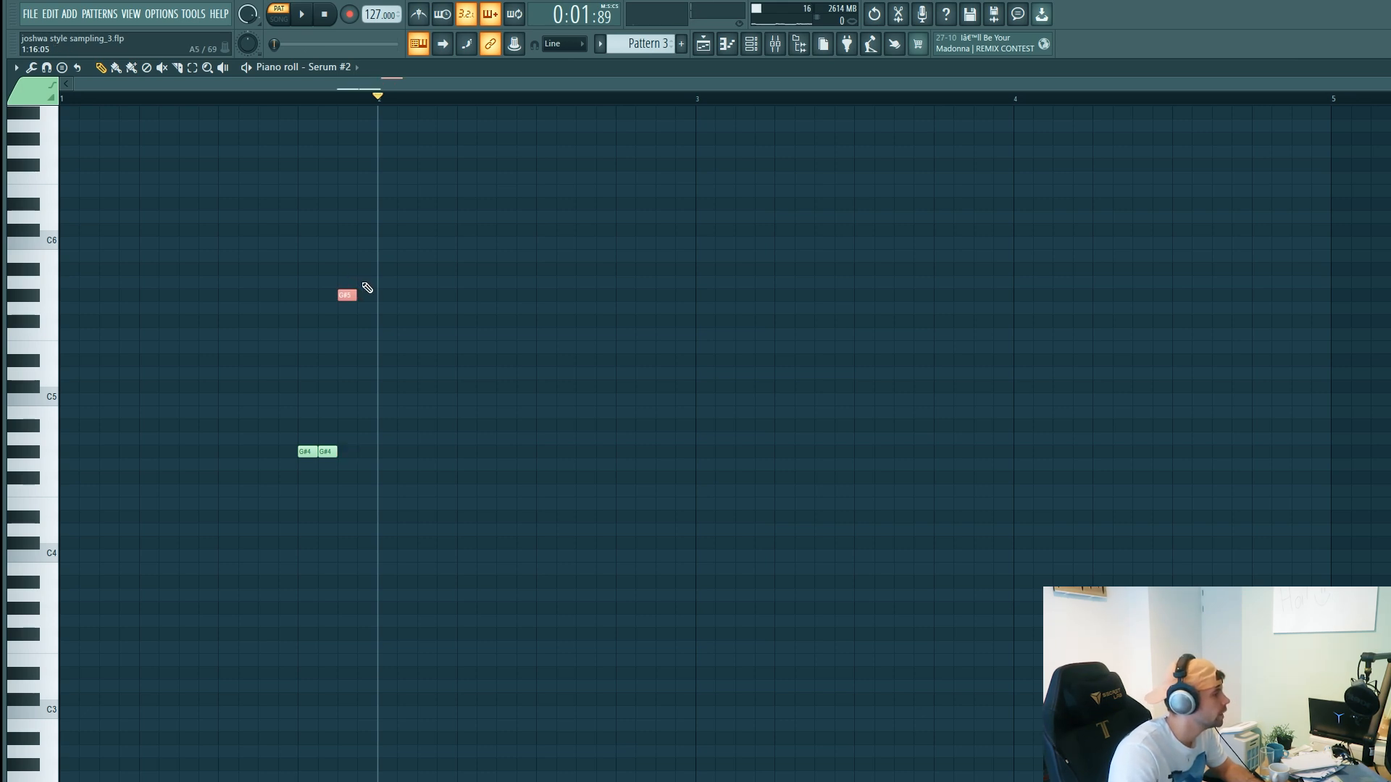
key("space")
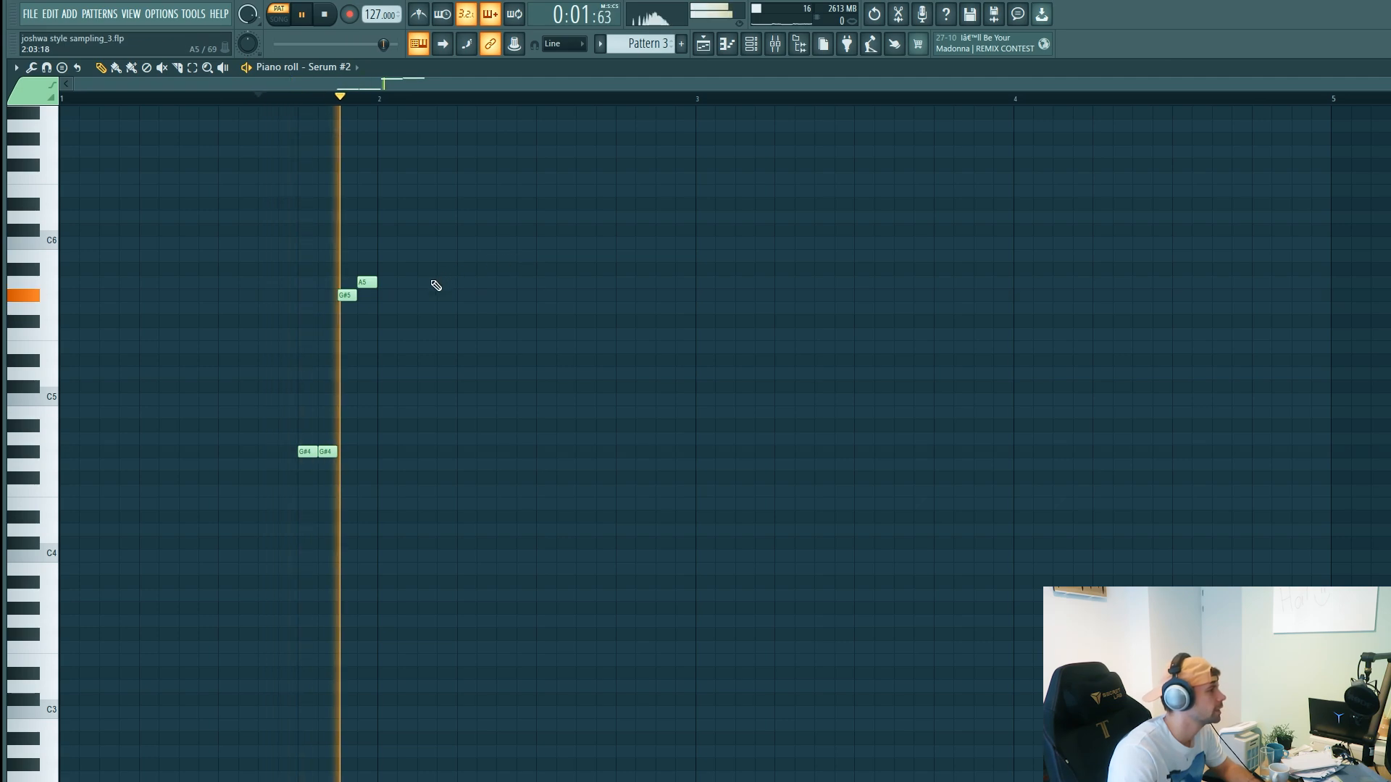
key("space")
Move the whole four-note phrase one beat earlier in bar 1.
left_click_drag(260, 501, 443, 271)
left_click_drag(300, 449, 219, 449)
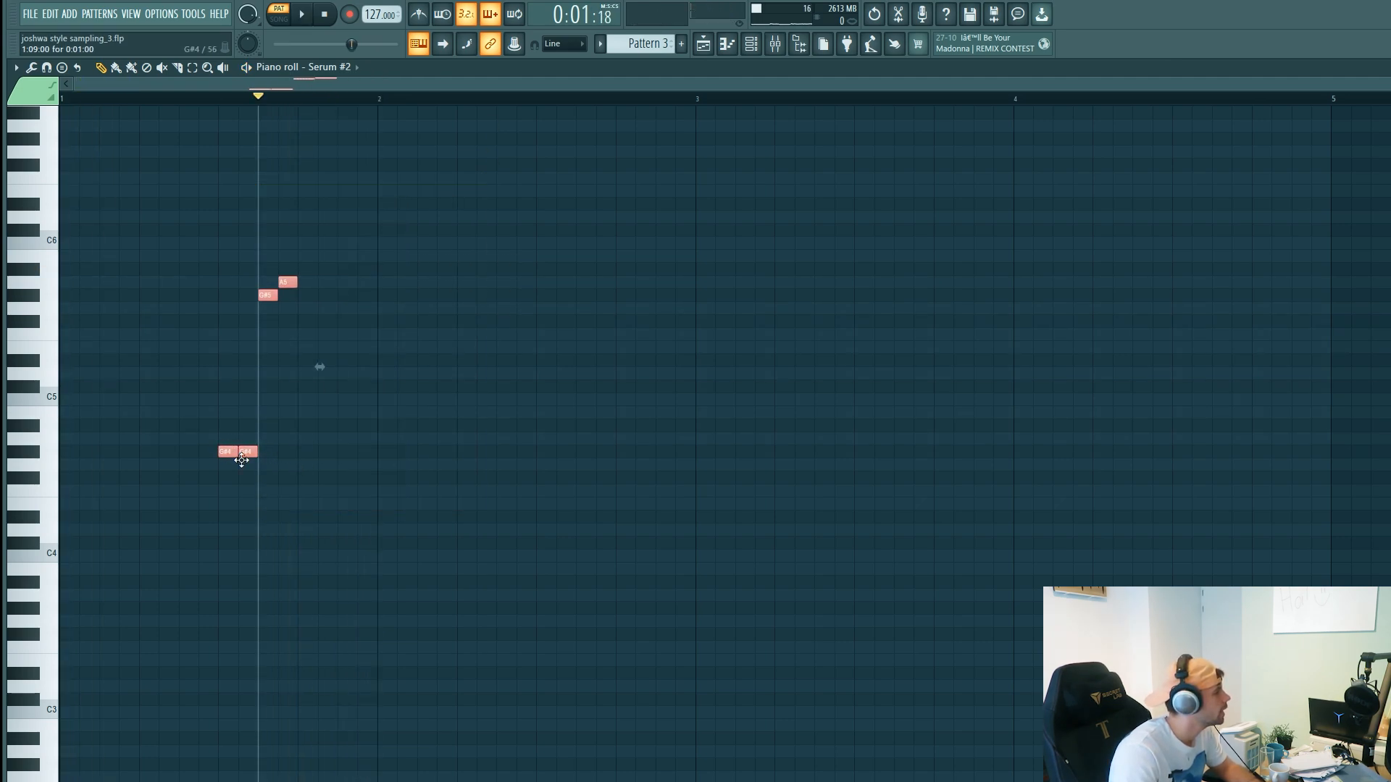
left_click(342, 501)
Duplicate the bar 1 phrase into bar 2, end the copy on one longer G#5 instead of G#5 and A5, and play it.
left_click_drag(389, 99, 4, 116)
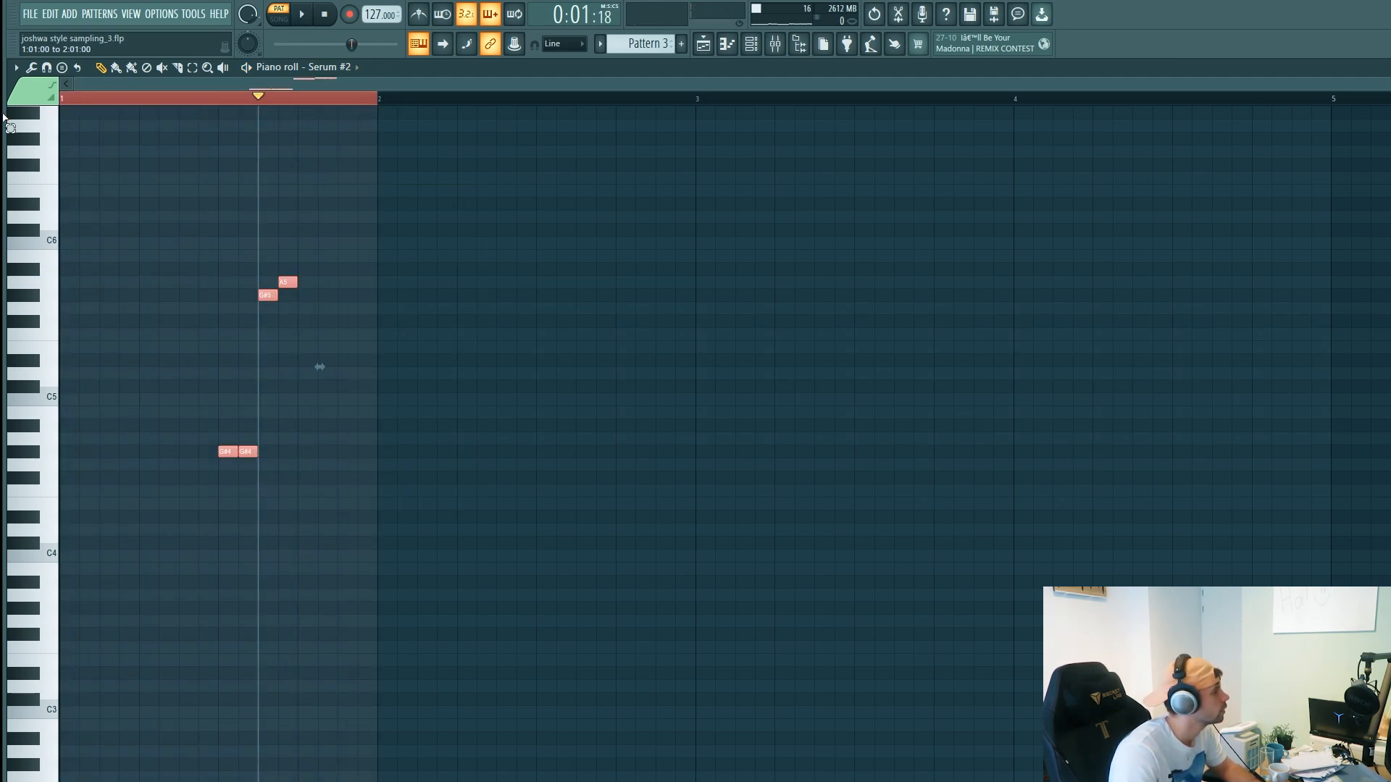
key("ctrl+b")
key("ctrl+d")
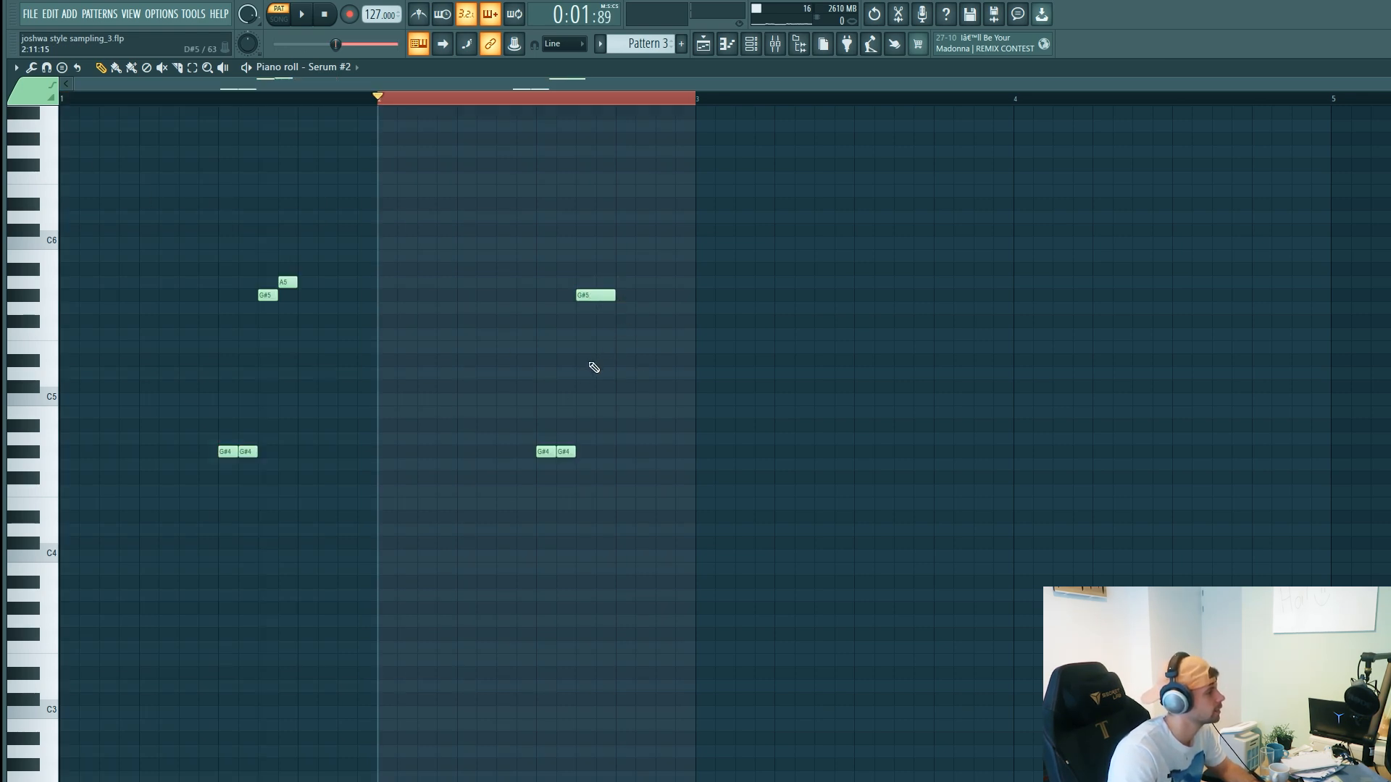
key("space")
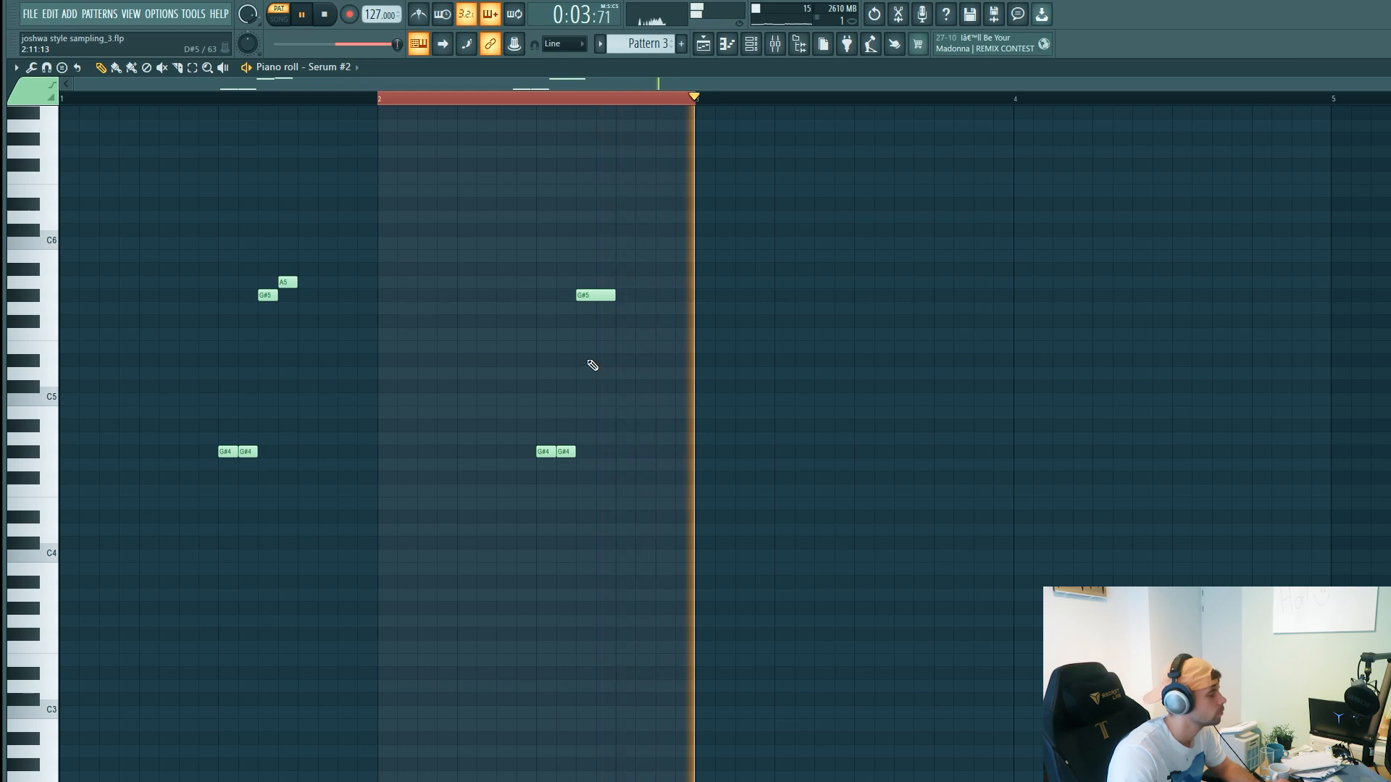
key("space")
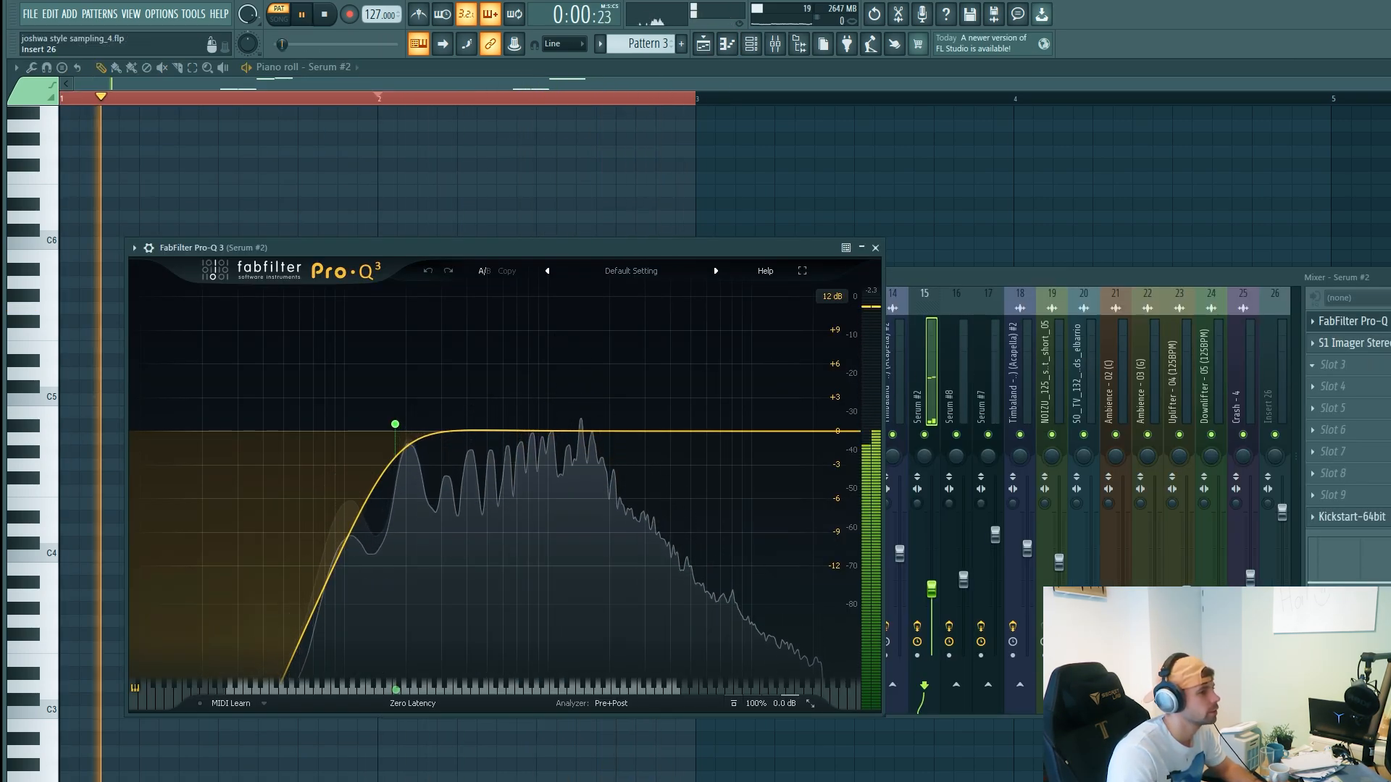
Open S1 Imager Stereo and Kickstart on the Serum #2 mixer track and play the bass fill to examine the effects.
key("space")
left_click(1351, 343)
left_click_drag(239, 258, 415, 252)
key("space")
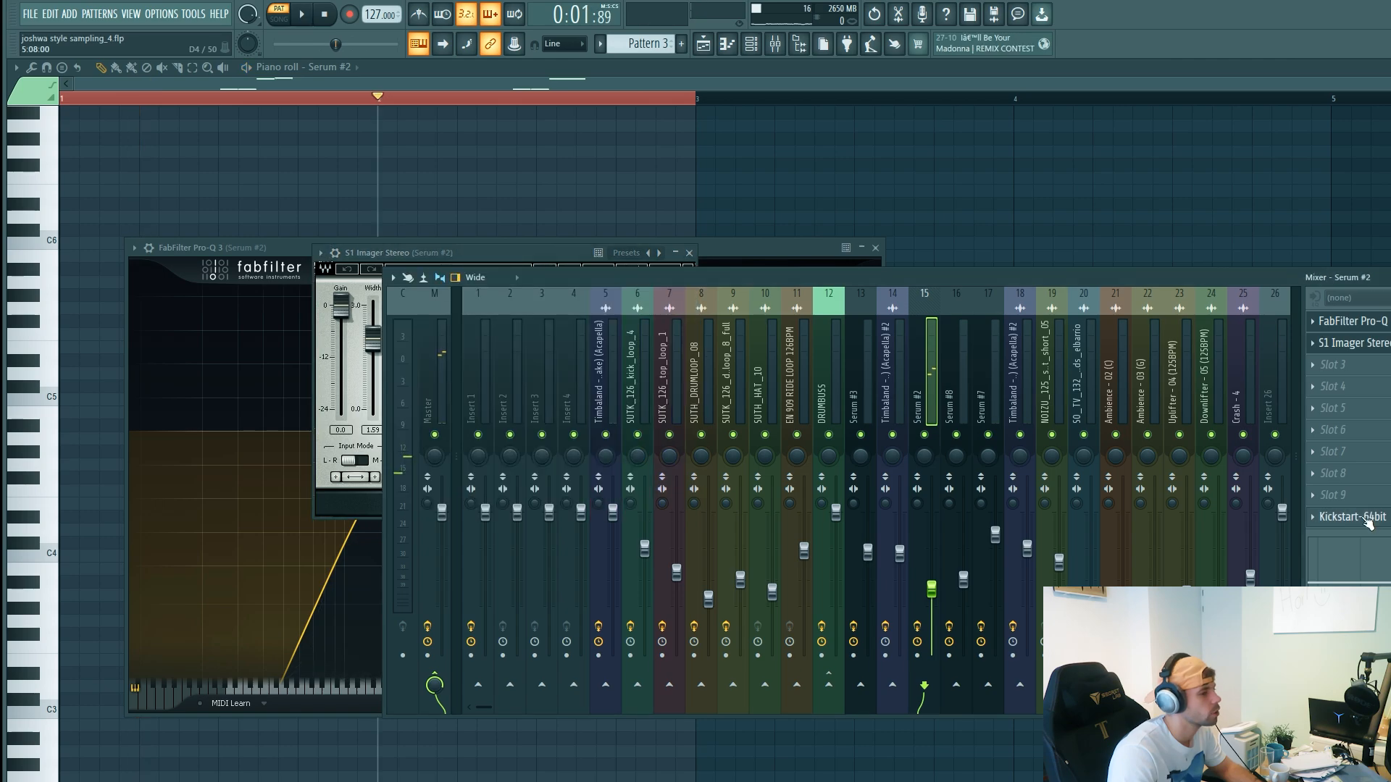
left_click(1336, 516)
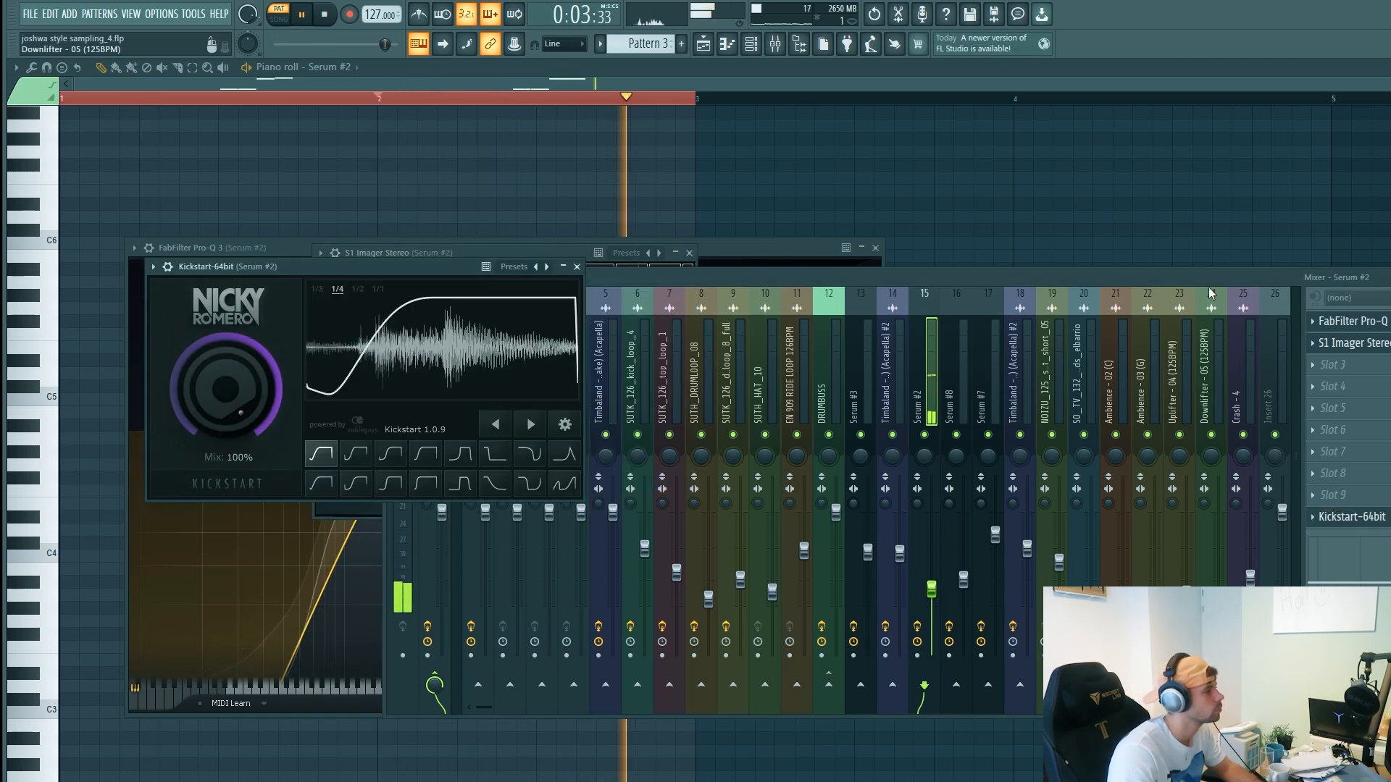
key("F12")
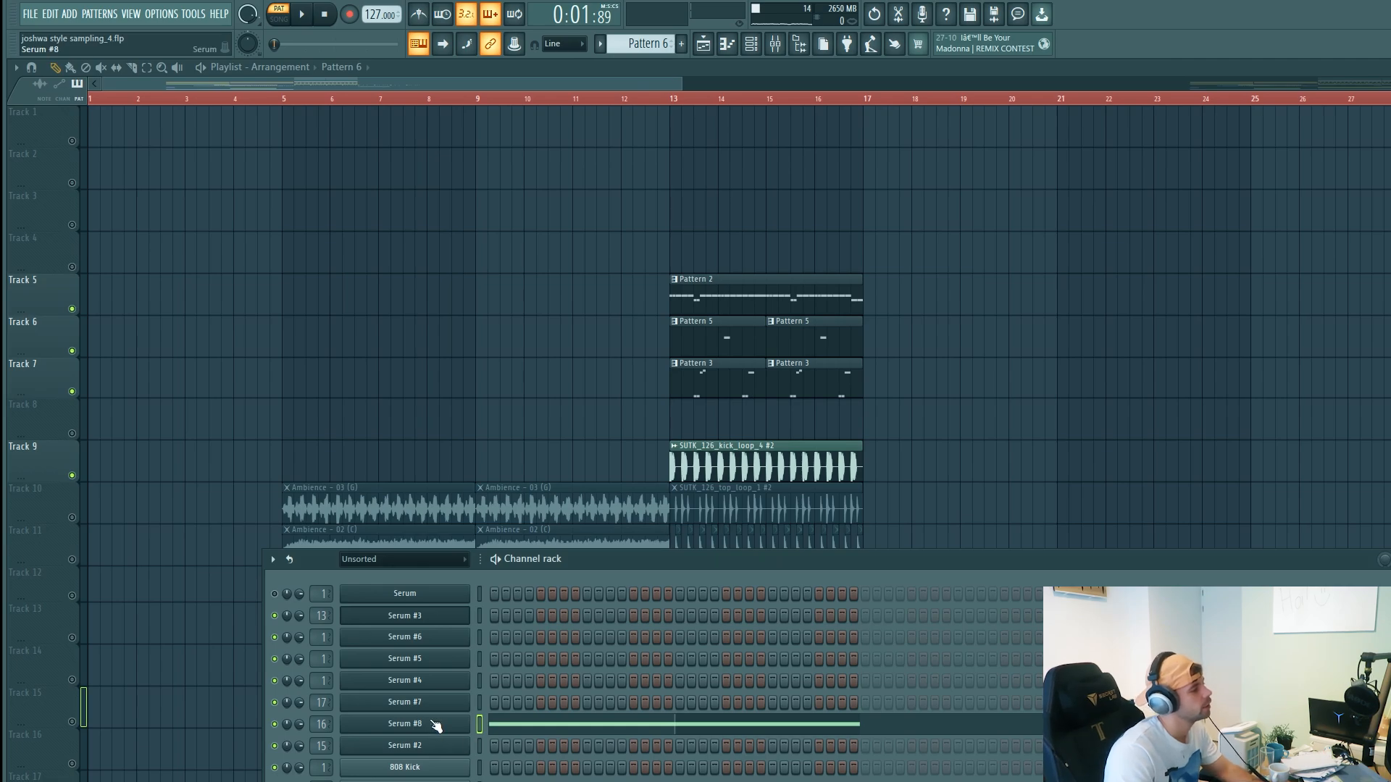
Open the Serum #8 lead and its piano roll, and play the sustained G#5 note in Pattern 6.
left_click(435, 724)
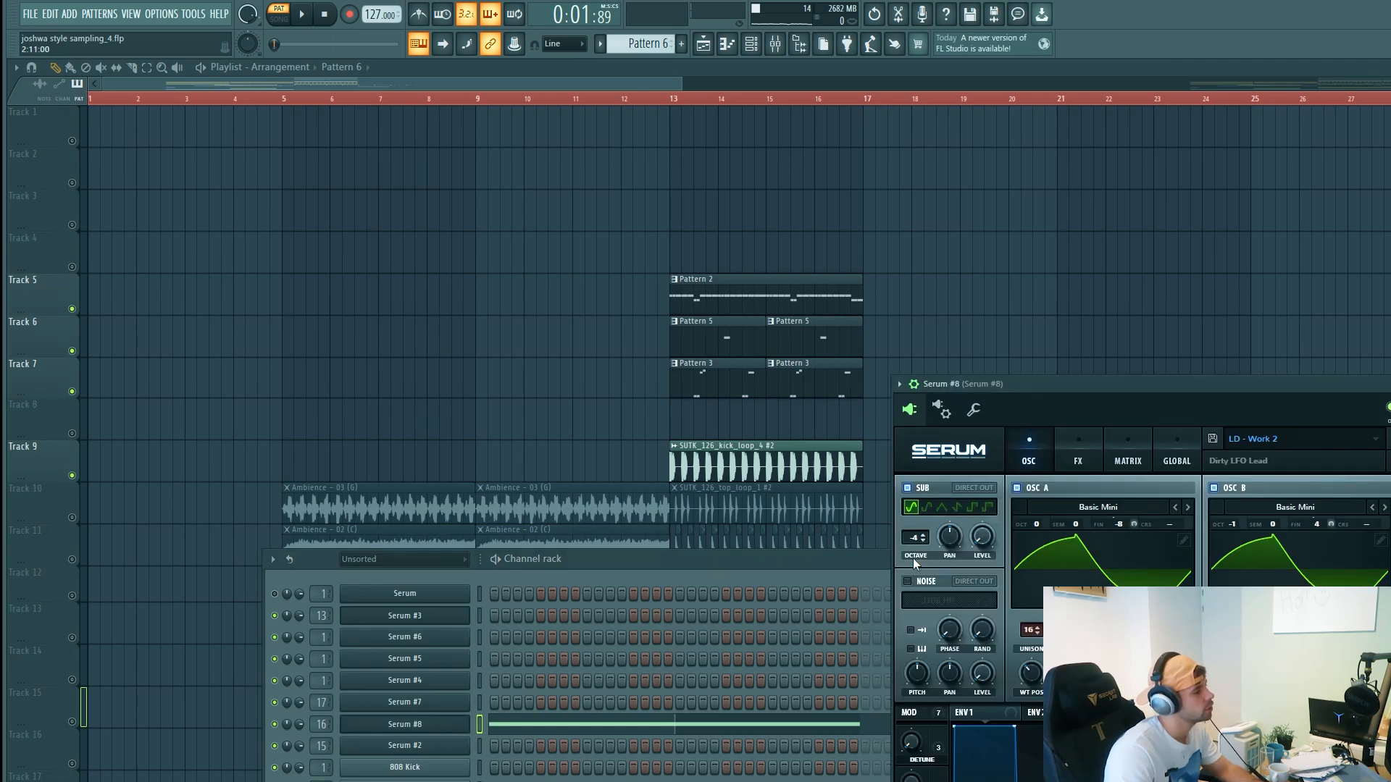
left_click_drag(1227, 407, 659, 285)
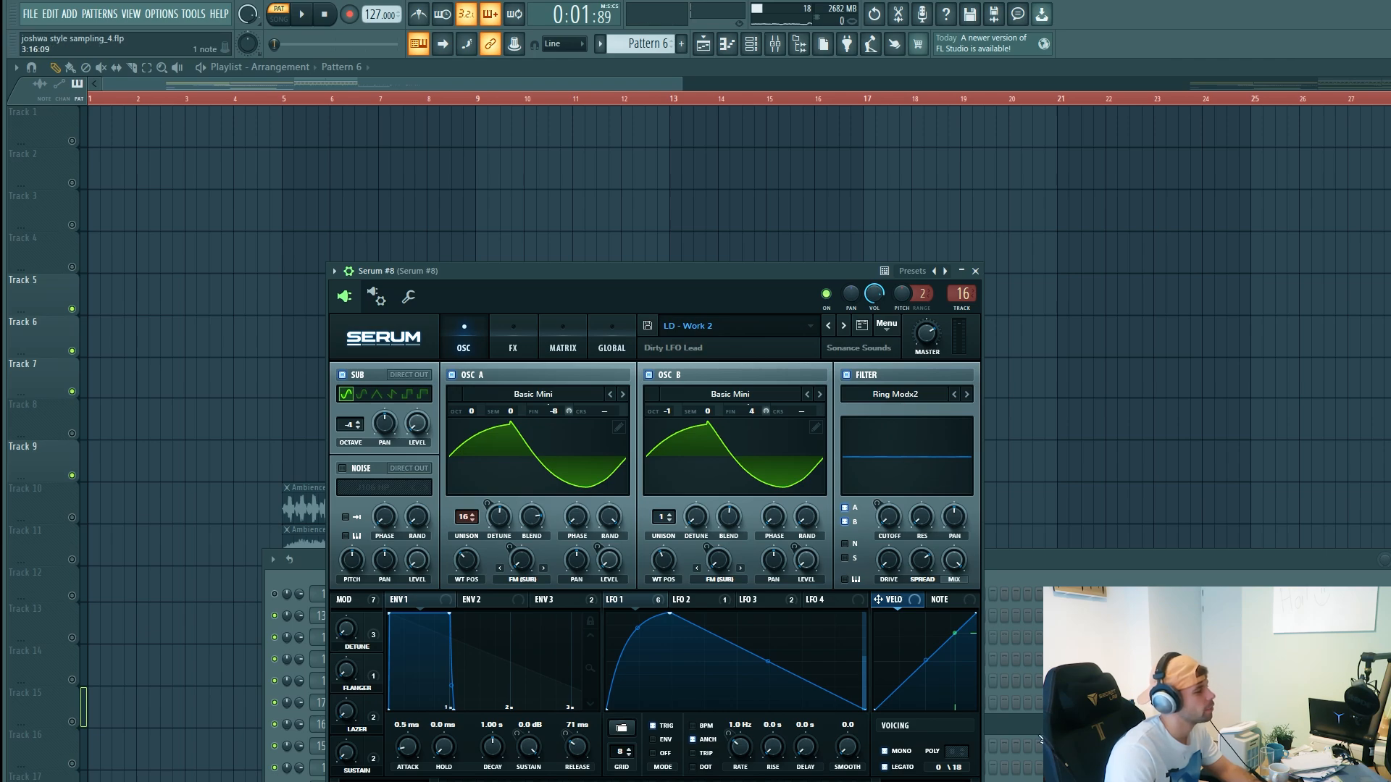
key("F7")
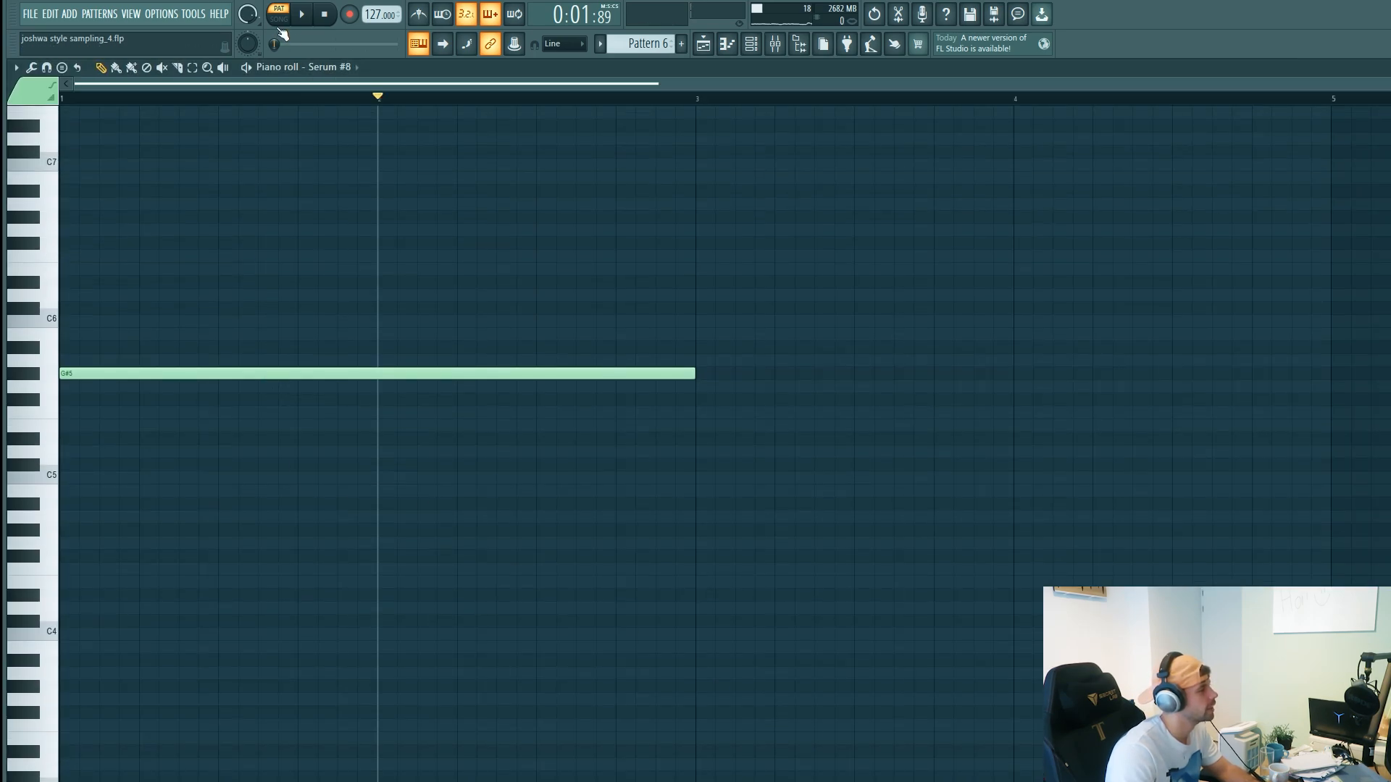
left_click(327, 16)
left_click(302, 15)
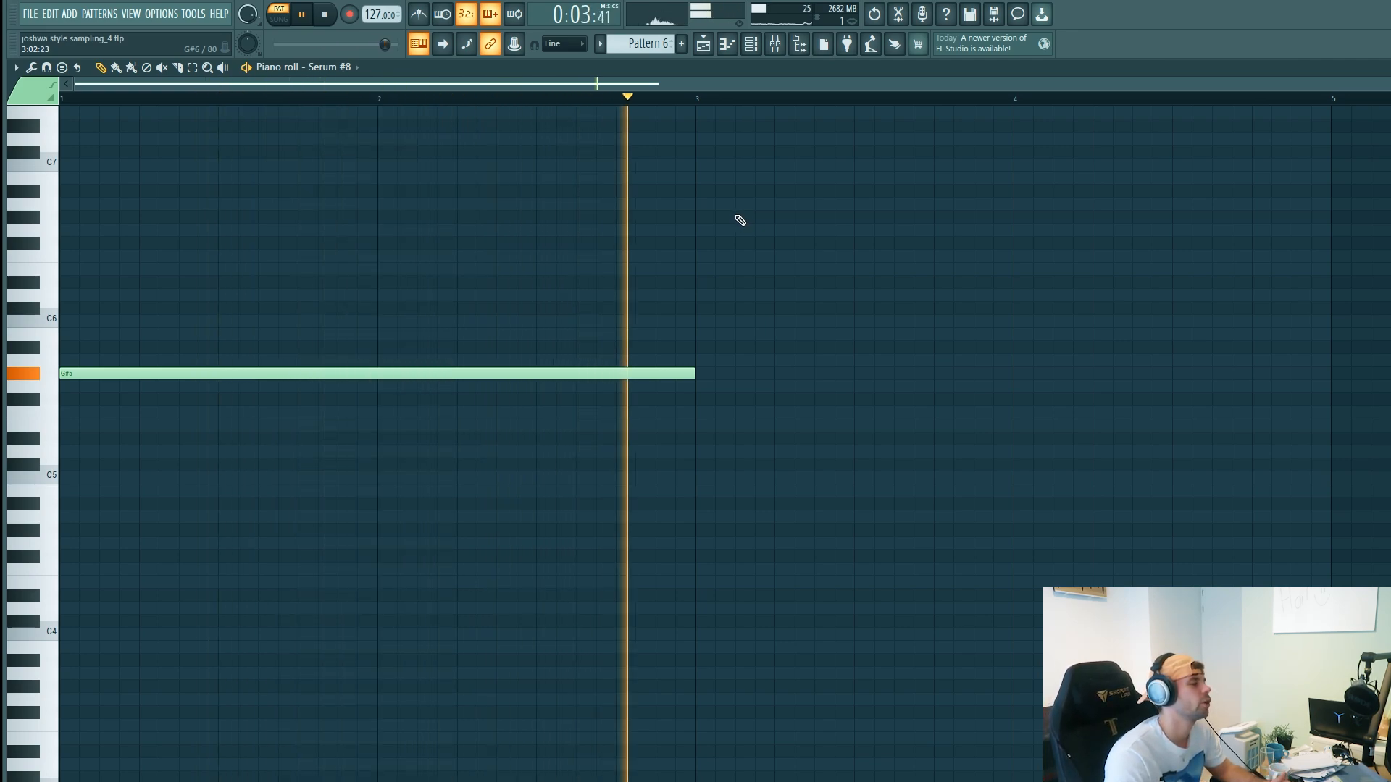
key("space")
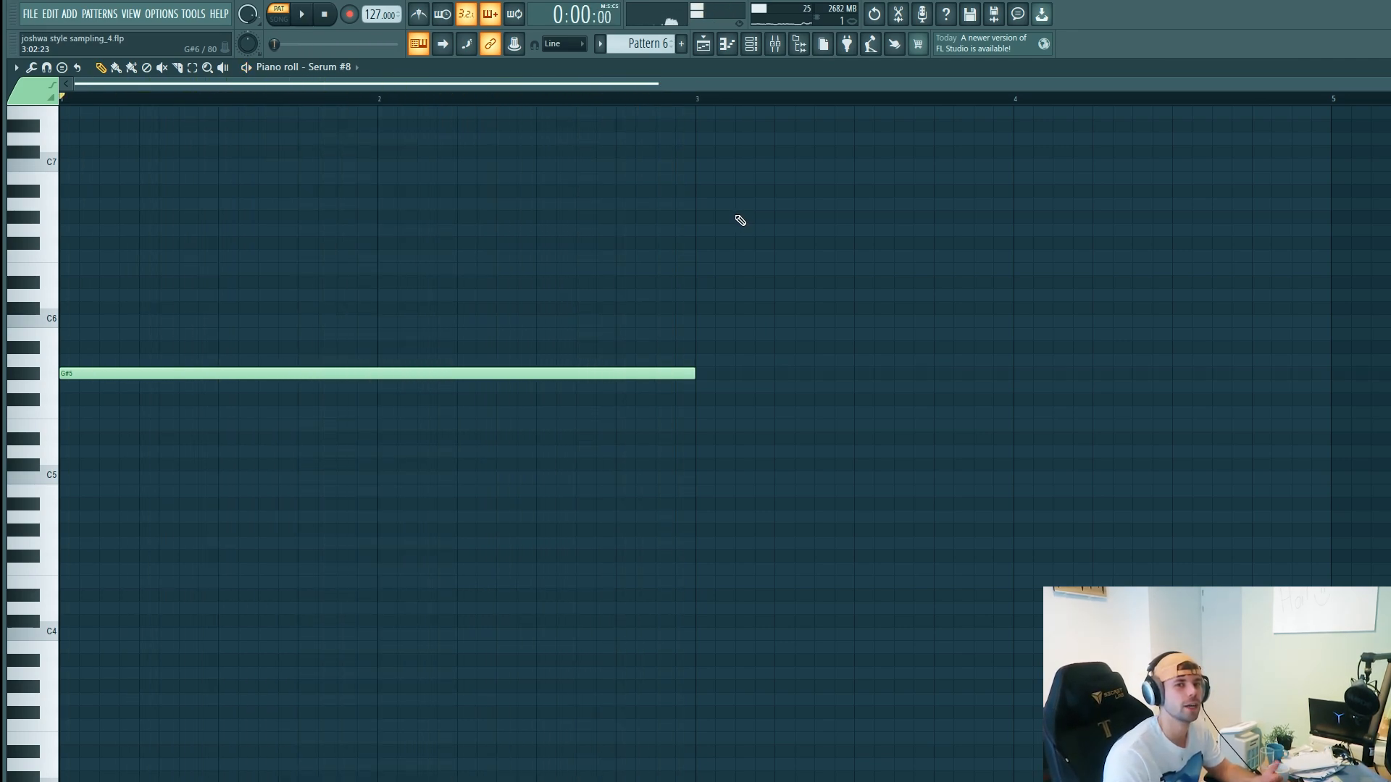
Duplicate the drop clips on Tracks 5 to 12 from bars 13–17 into the following four bars.
key("F5")
scroll(825, 521, "up", 3, "ctrl")
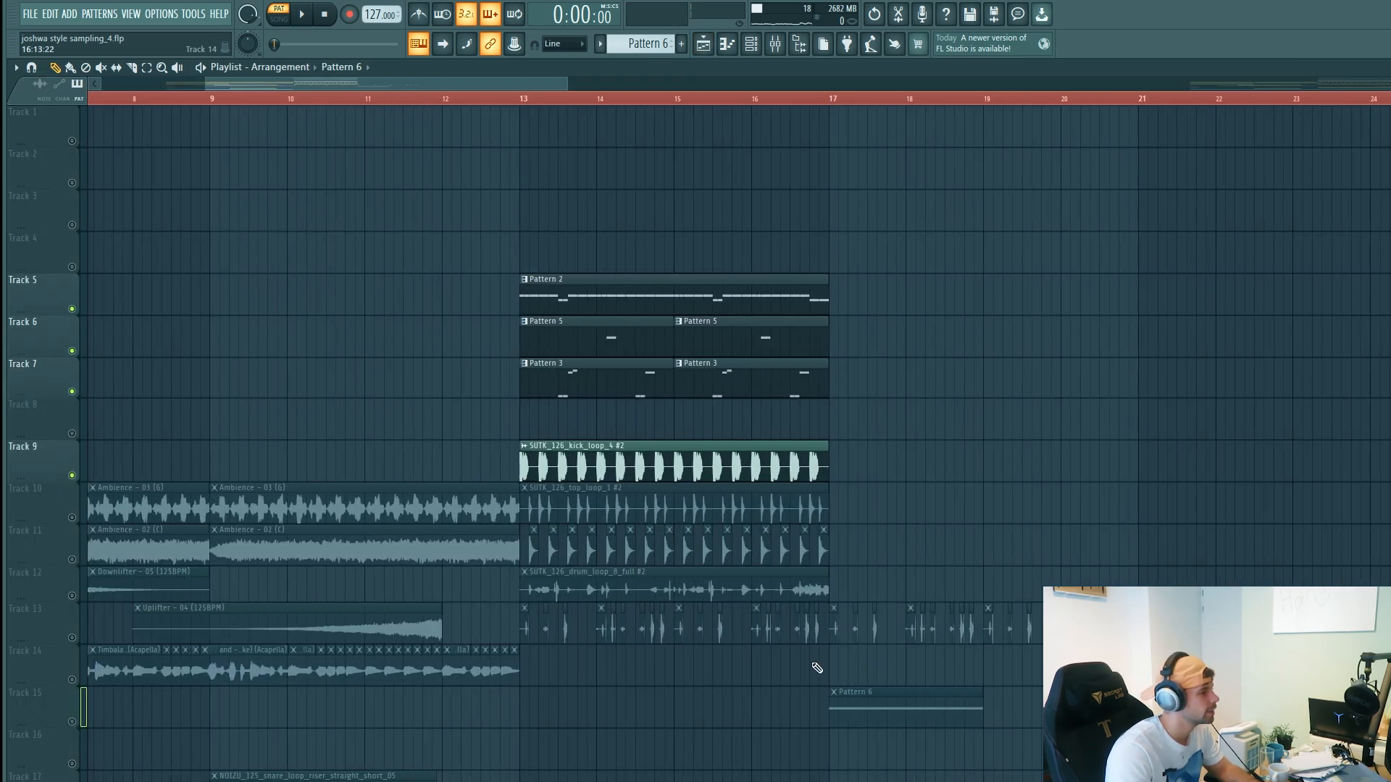
left_click_drag(870, 586, 528, 274)
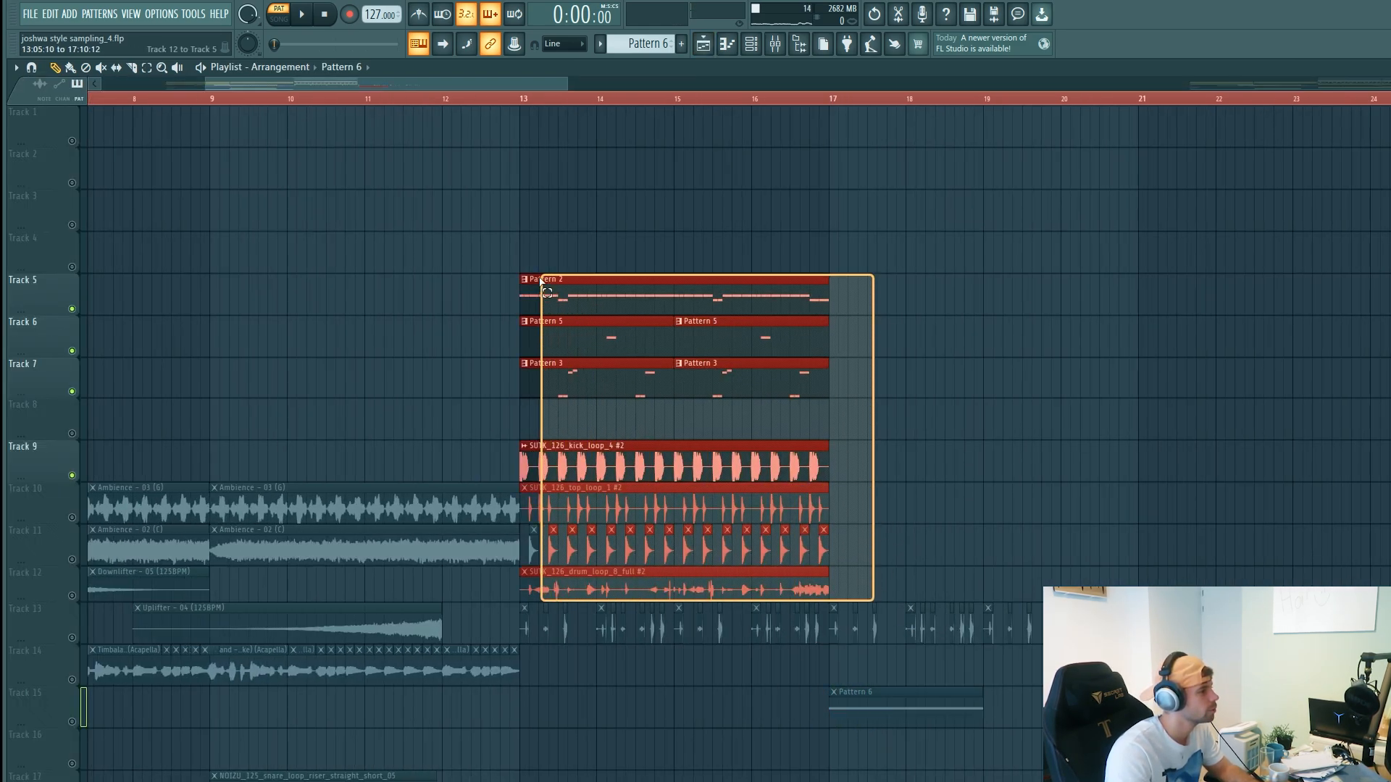
key("ctrl+b")
left_click(845, 139)
Unmute Track 15 and play the drop from bar 17 to hear Pattern 6 with the bass and kick.
left_click(829, 98)
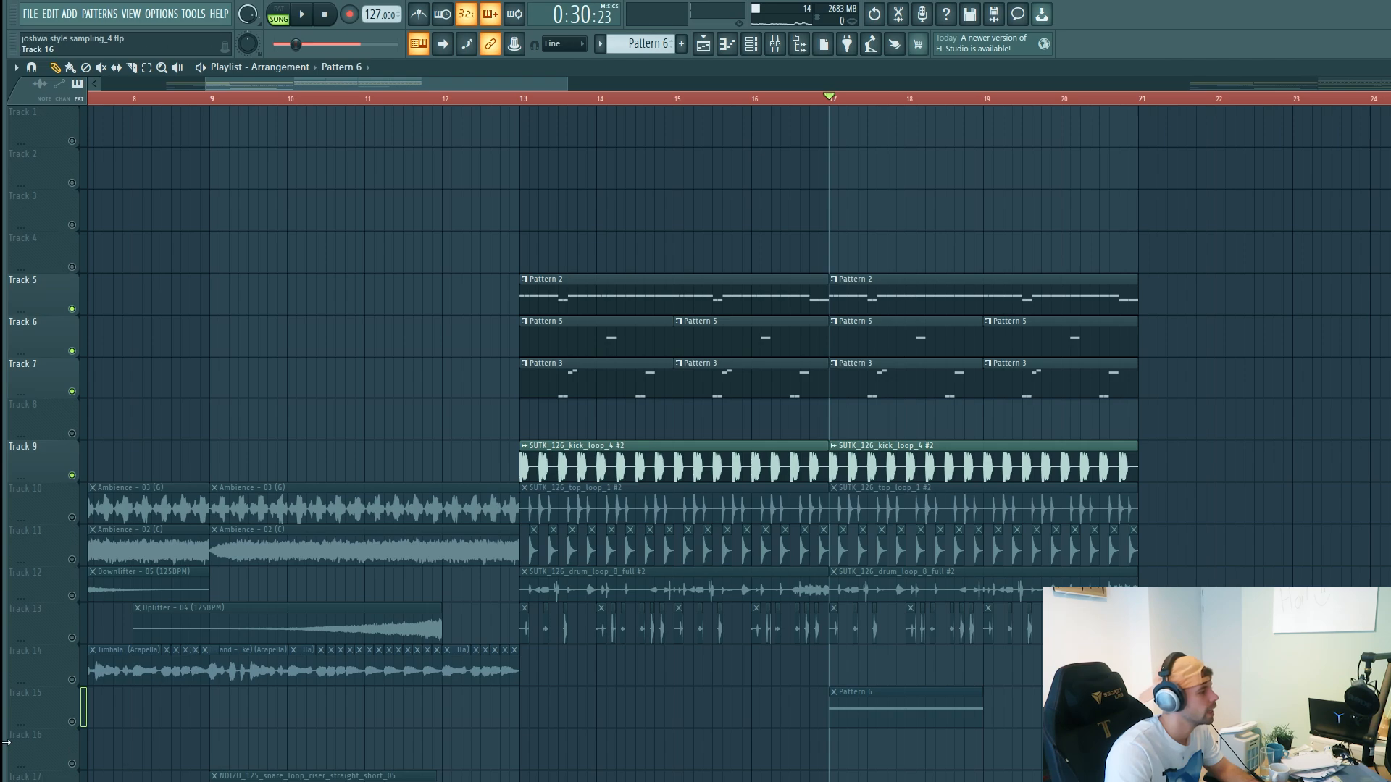
left_click(72, 722)
scroll(1061, 779, "up", 3, "ctrl")
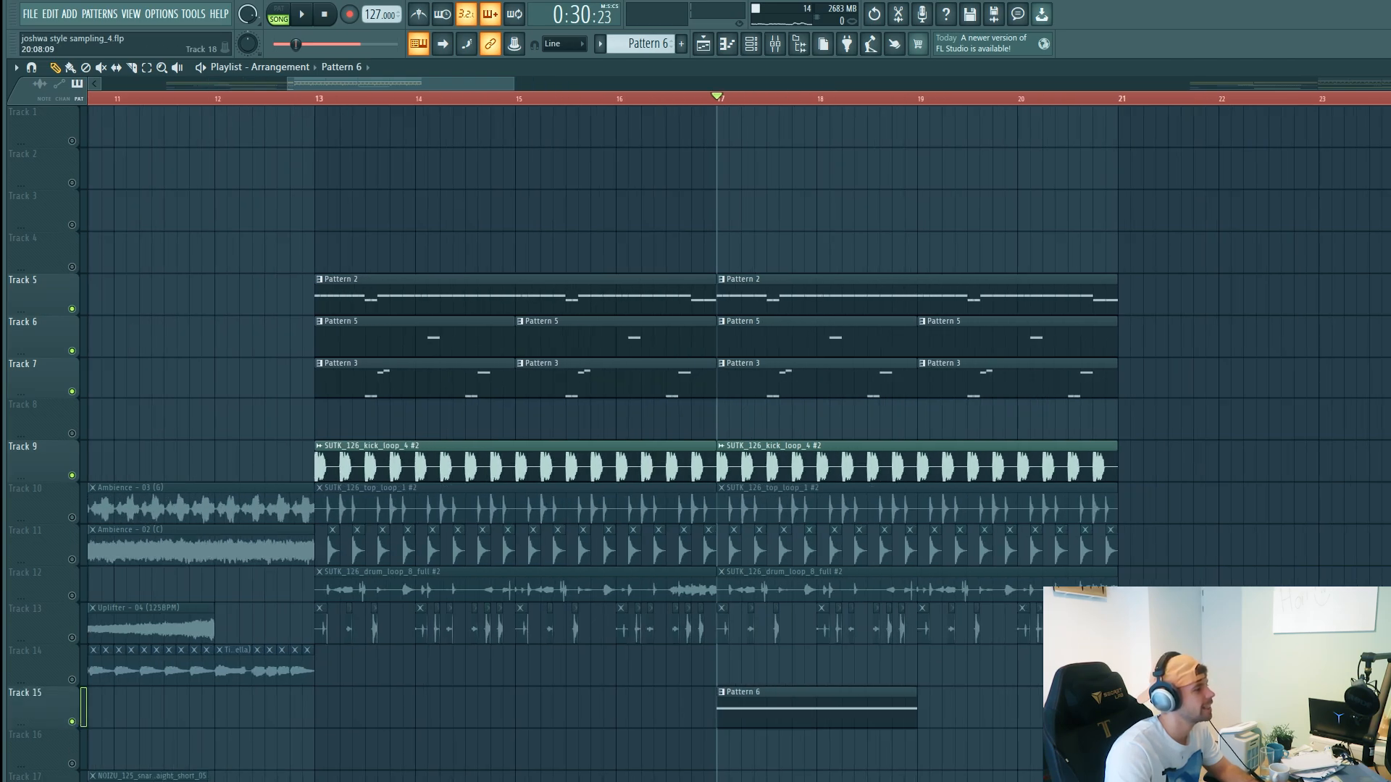
key("space")
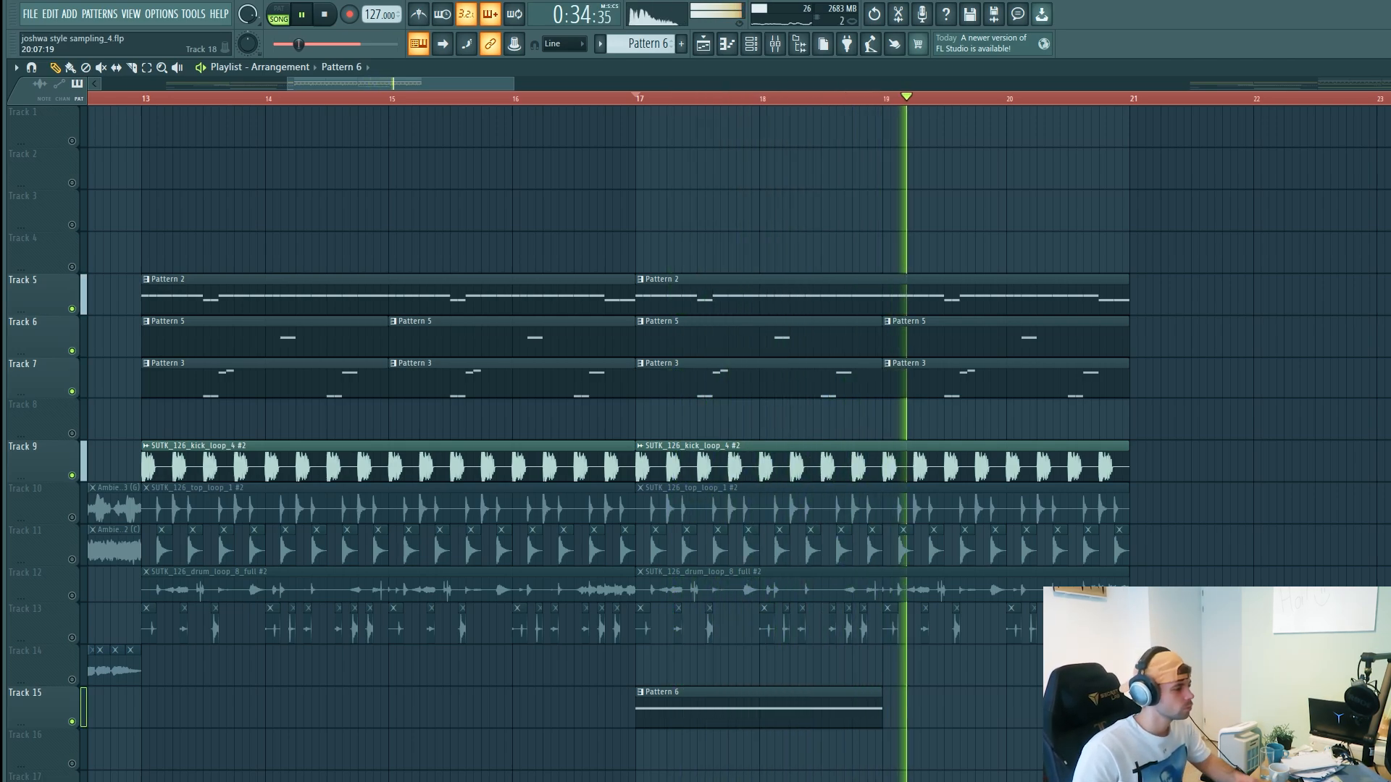
key("space")
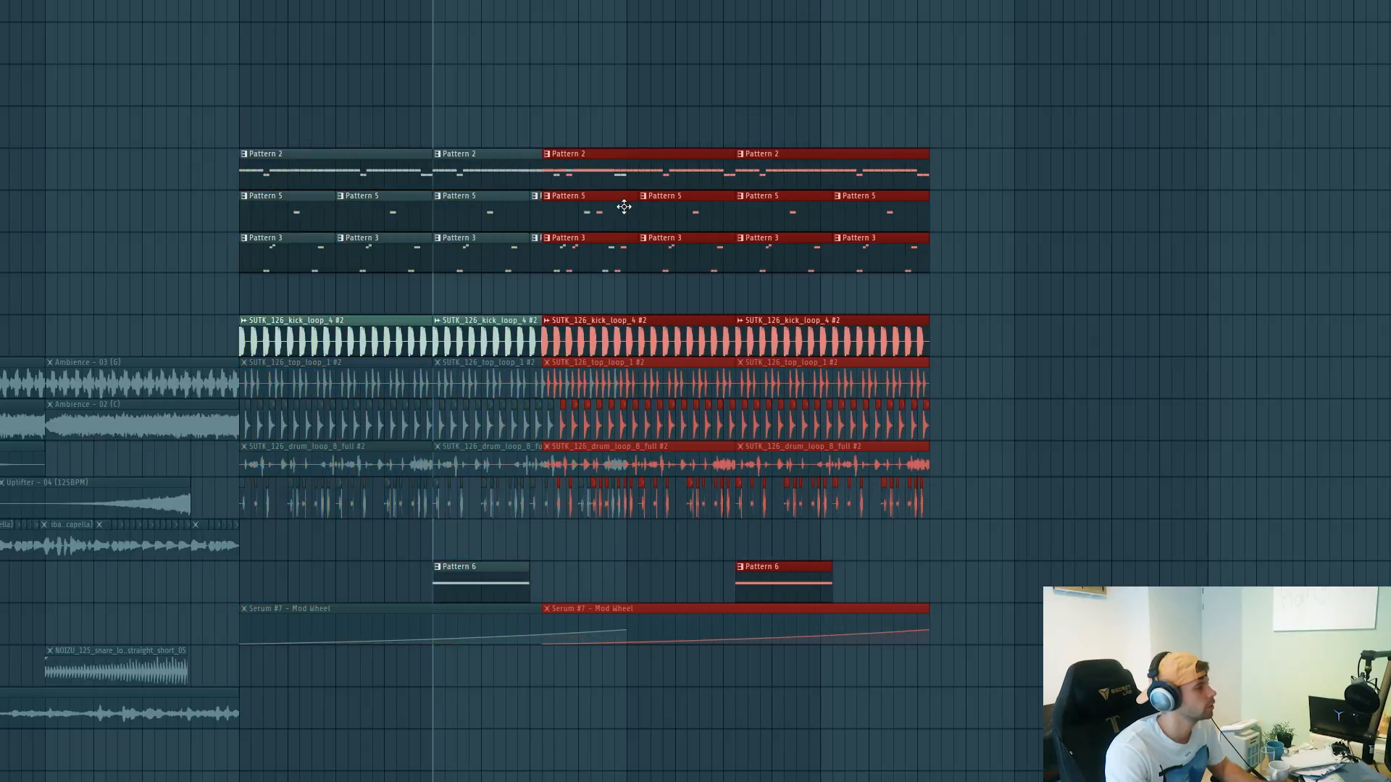
Move the copied eight-bar drop section directly after the original at bar 21, and play the chopped Timbaland acapella fills.
left_click_drag(580, 206, 664, 206)
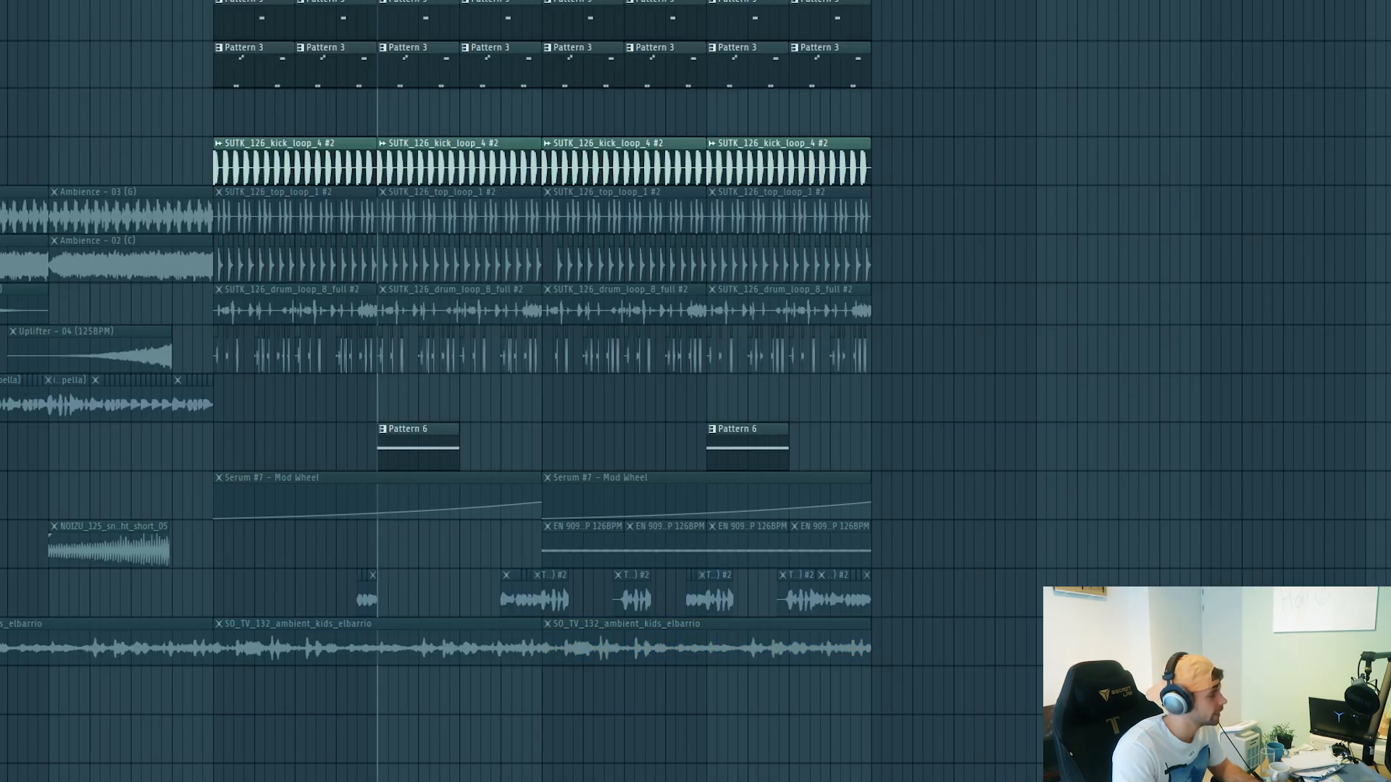
key("space")
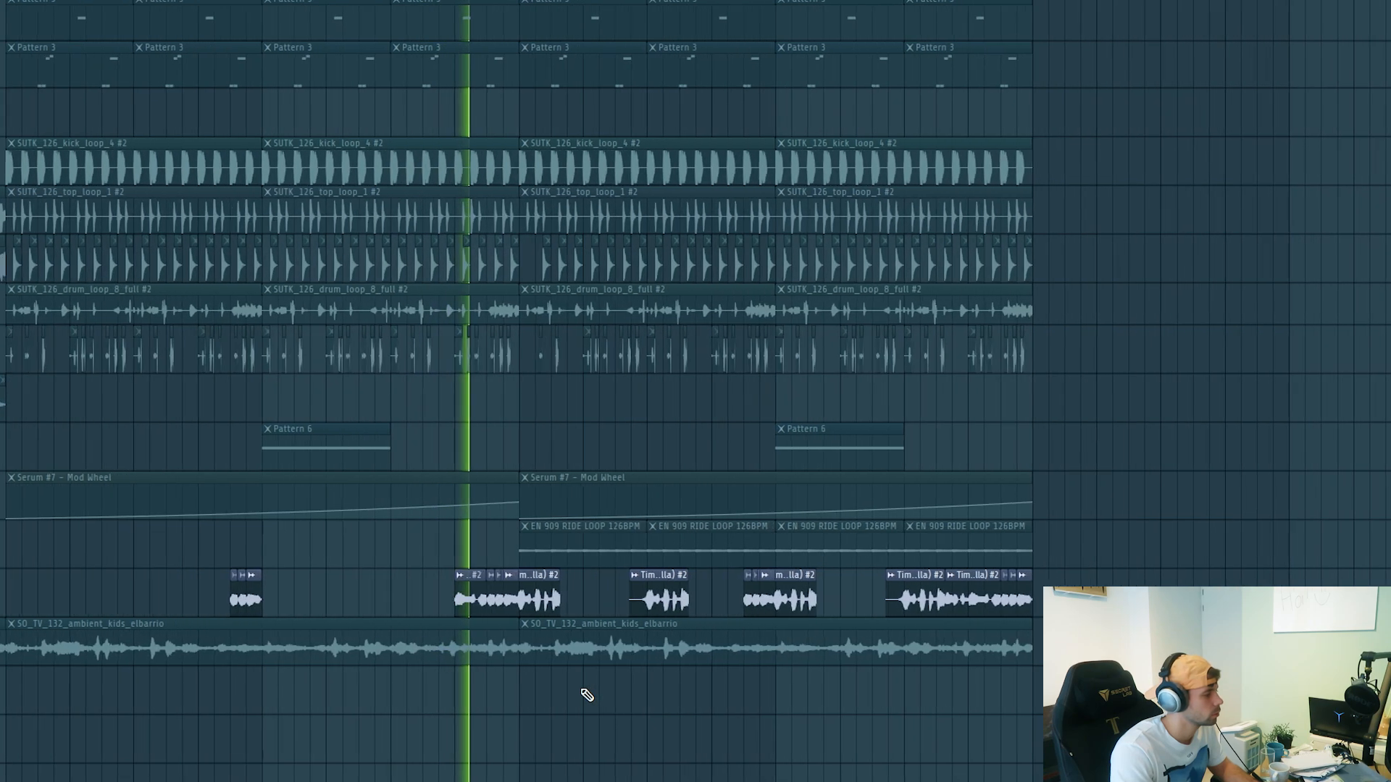
scroll(584, 695, "up", 1)
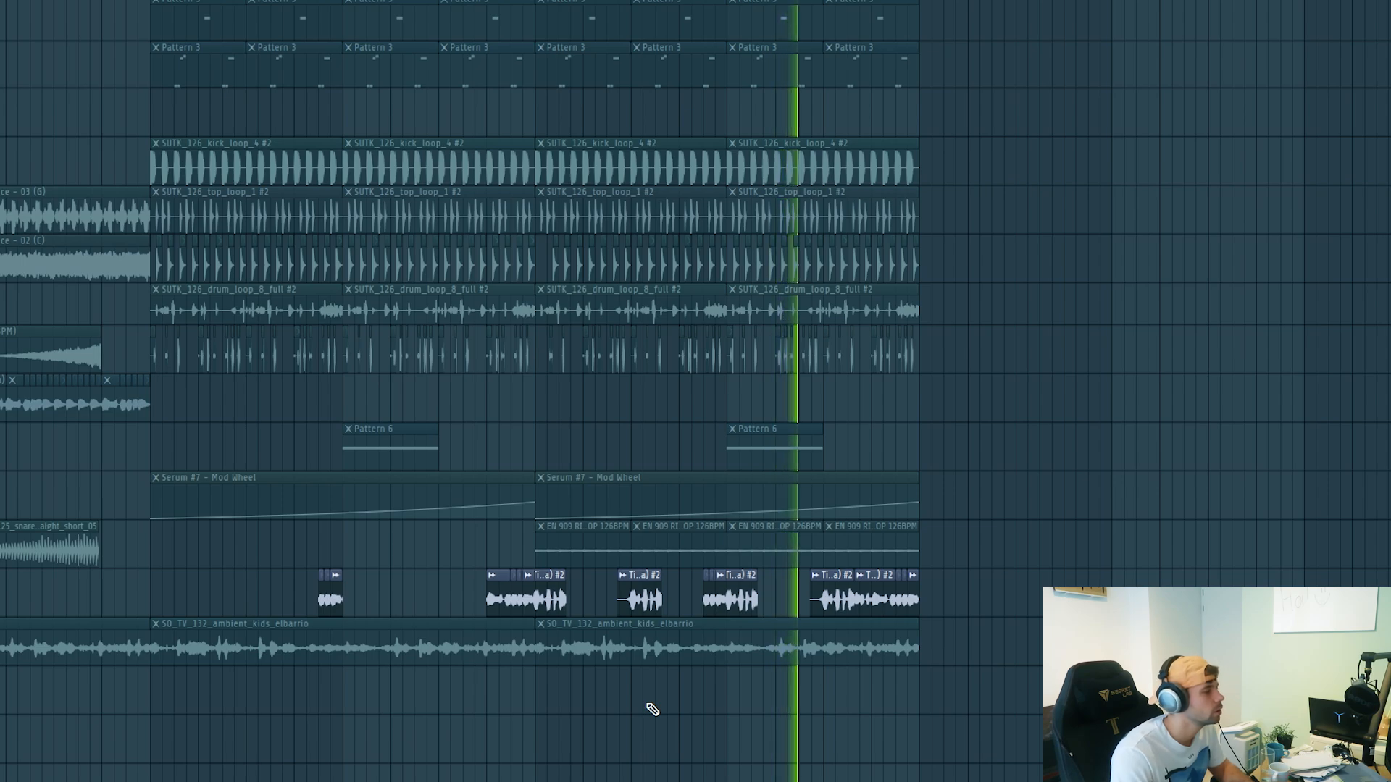
key("space")
Switch the audible track from the acapella chops to the EN 909 ride loop and play it.
left_click(2, 550)
left_click(2, 599)
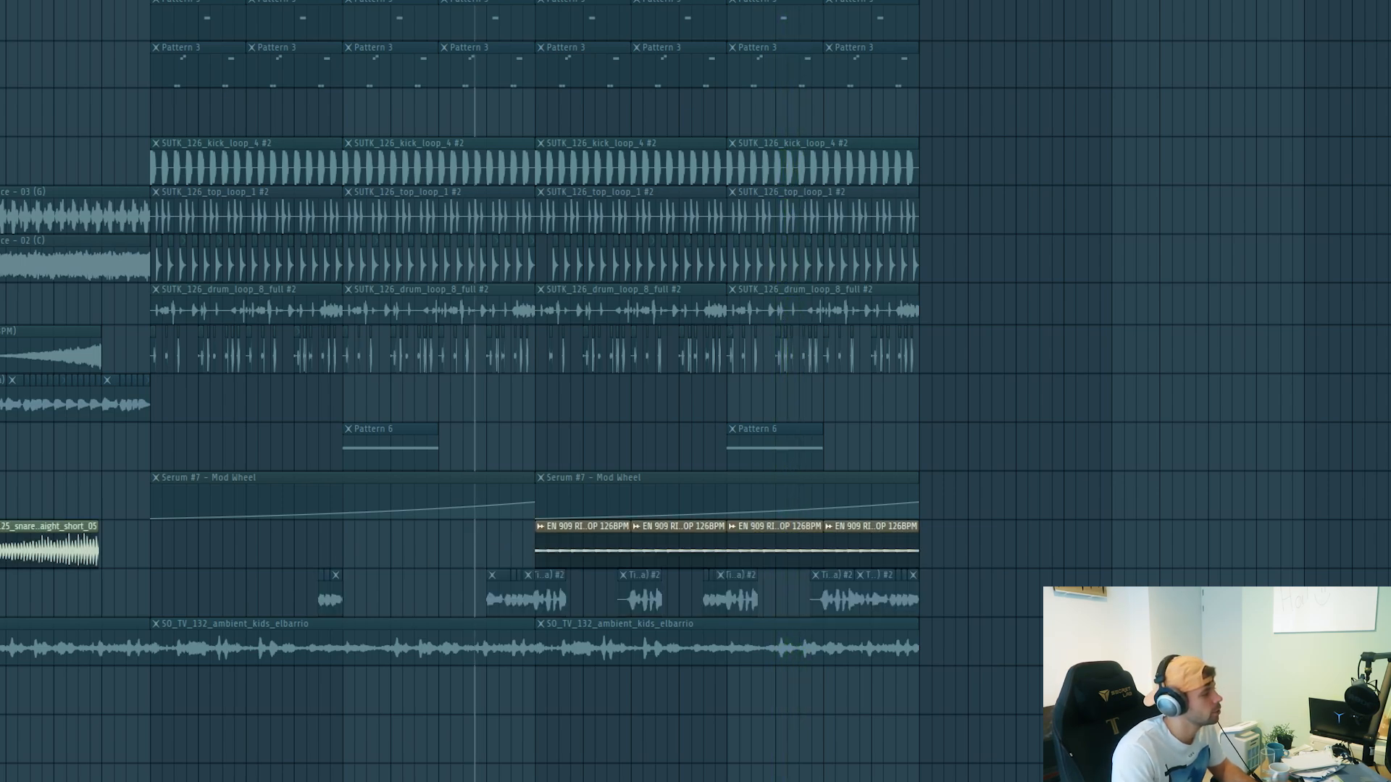
key("space")
key("space")
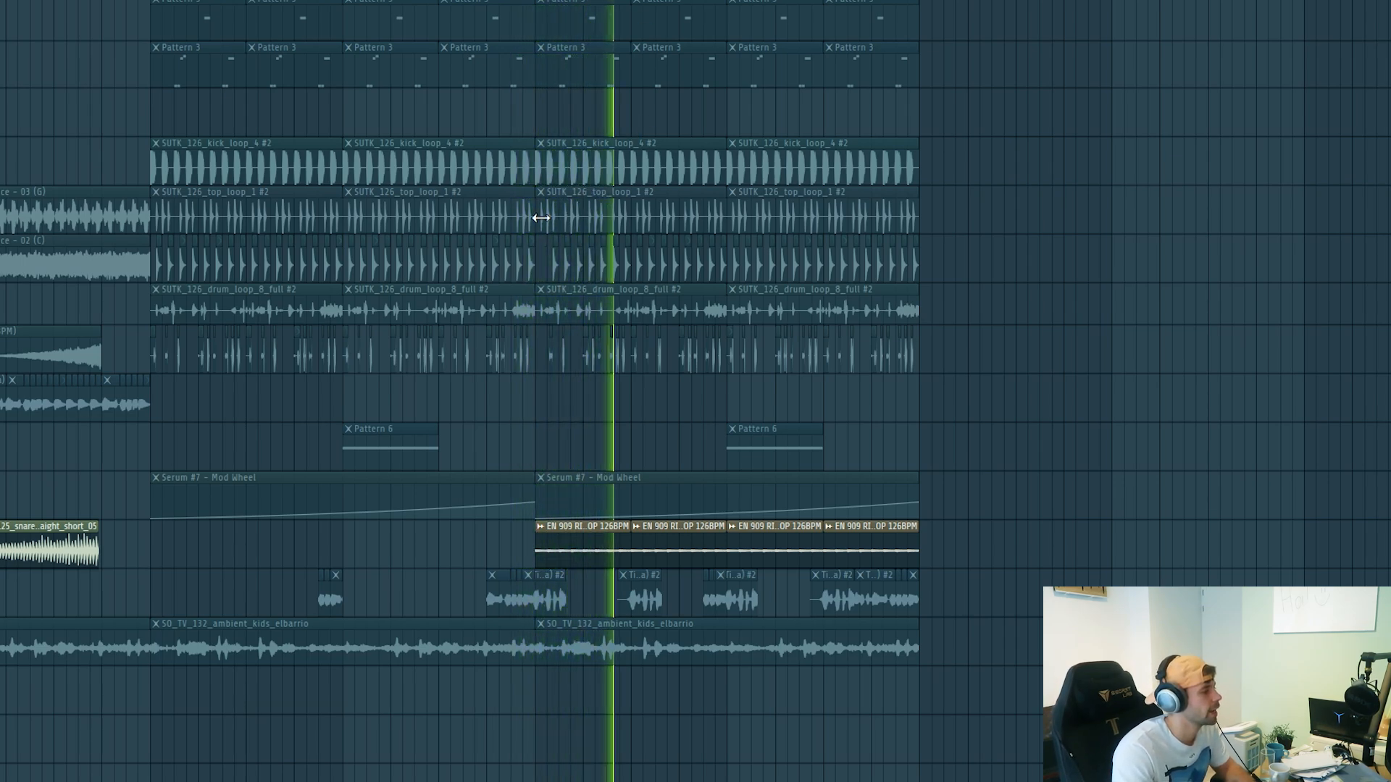
key("space")
Place a Crash - 02 clip on the empty track below the ambience where the ride loop starts, and another one bar earlier.
scroll(514, 239, "up", 2)
scroll(565, 435, "down", 2)
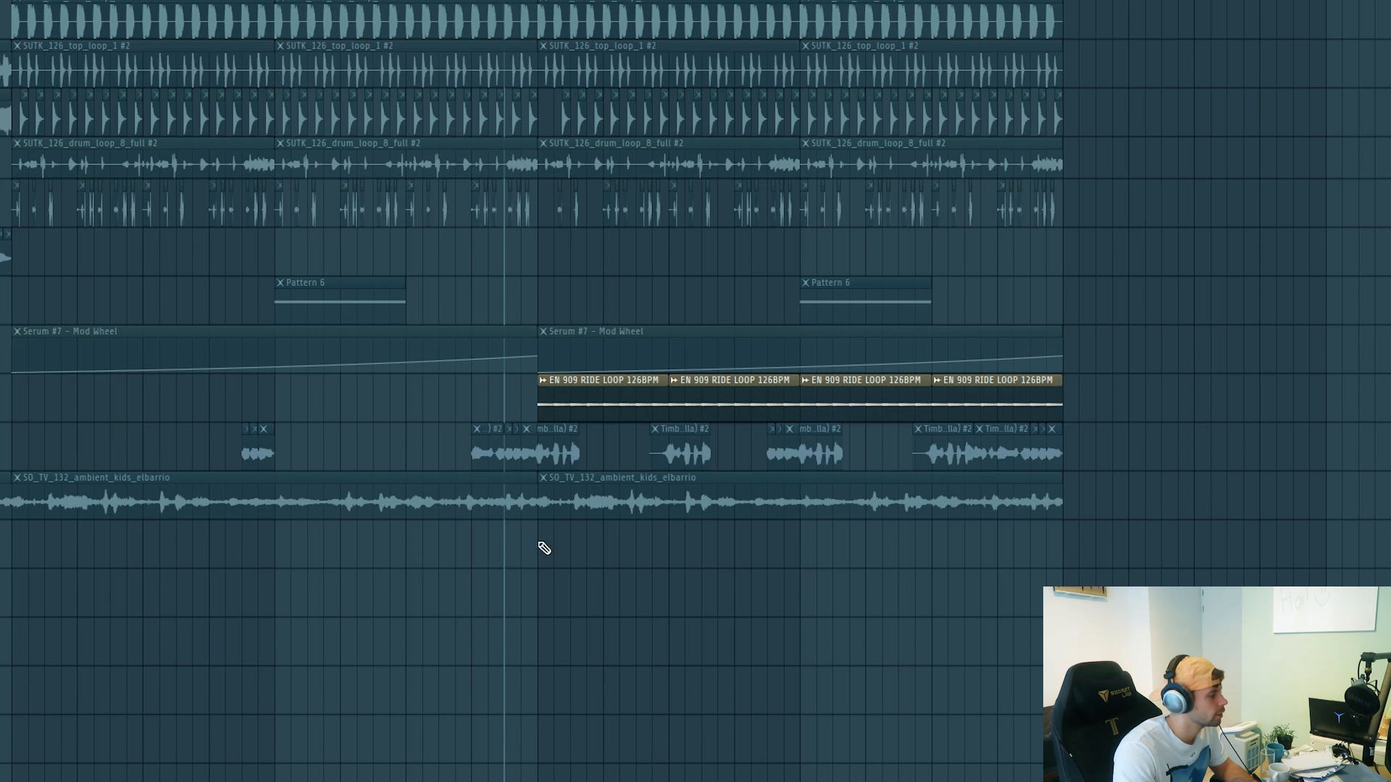
left_click(544, 549)
scroll(460, 558, "up", 3)
left_click(456, 551)
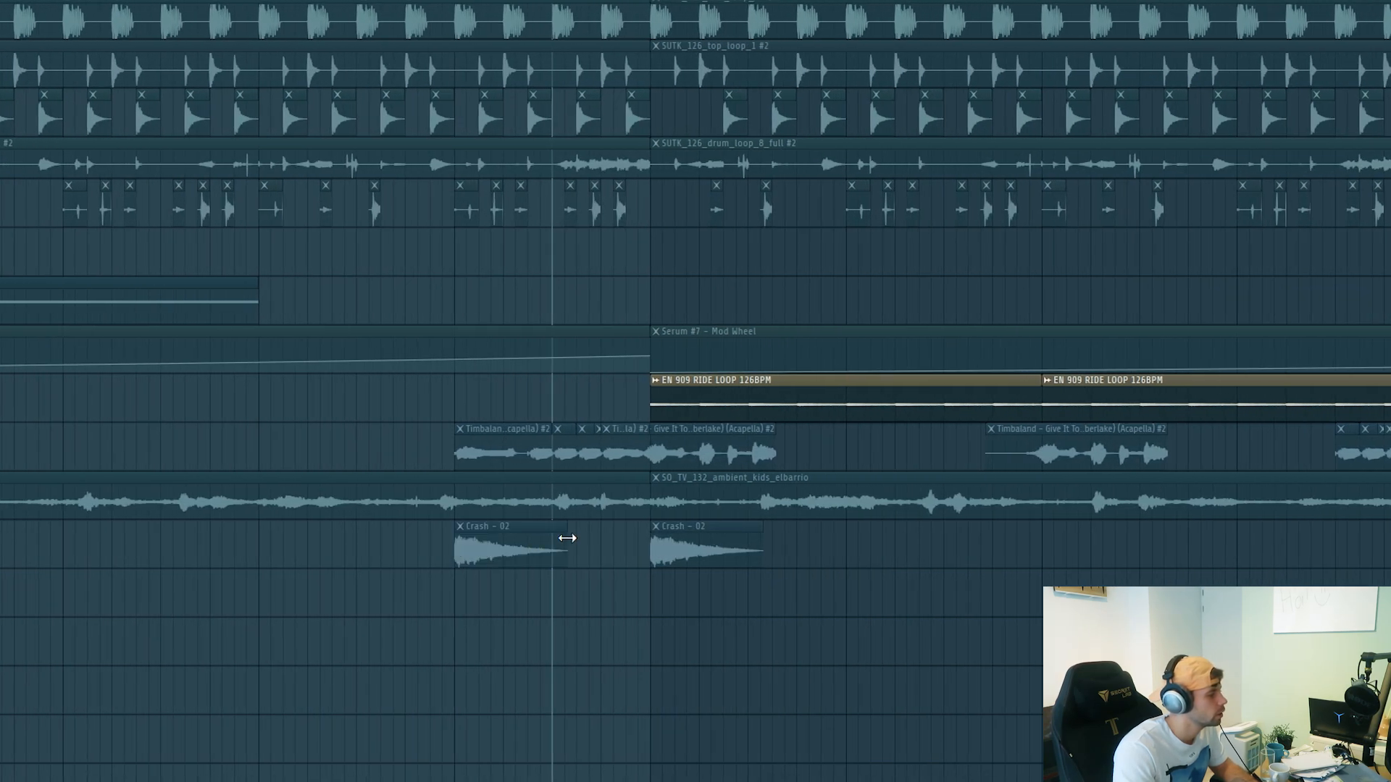
Trim the earlier Crash - 02 clip to one beat and repeat it on each remaining beat up to the full crash.
left_click_drag(567, 539, 511, 554)
scroll(504, 559, "up", 3)
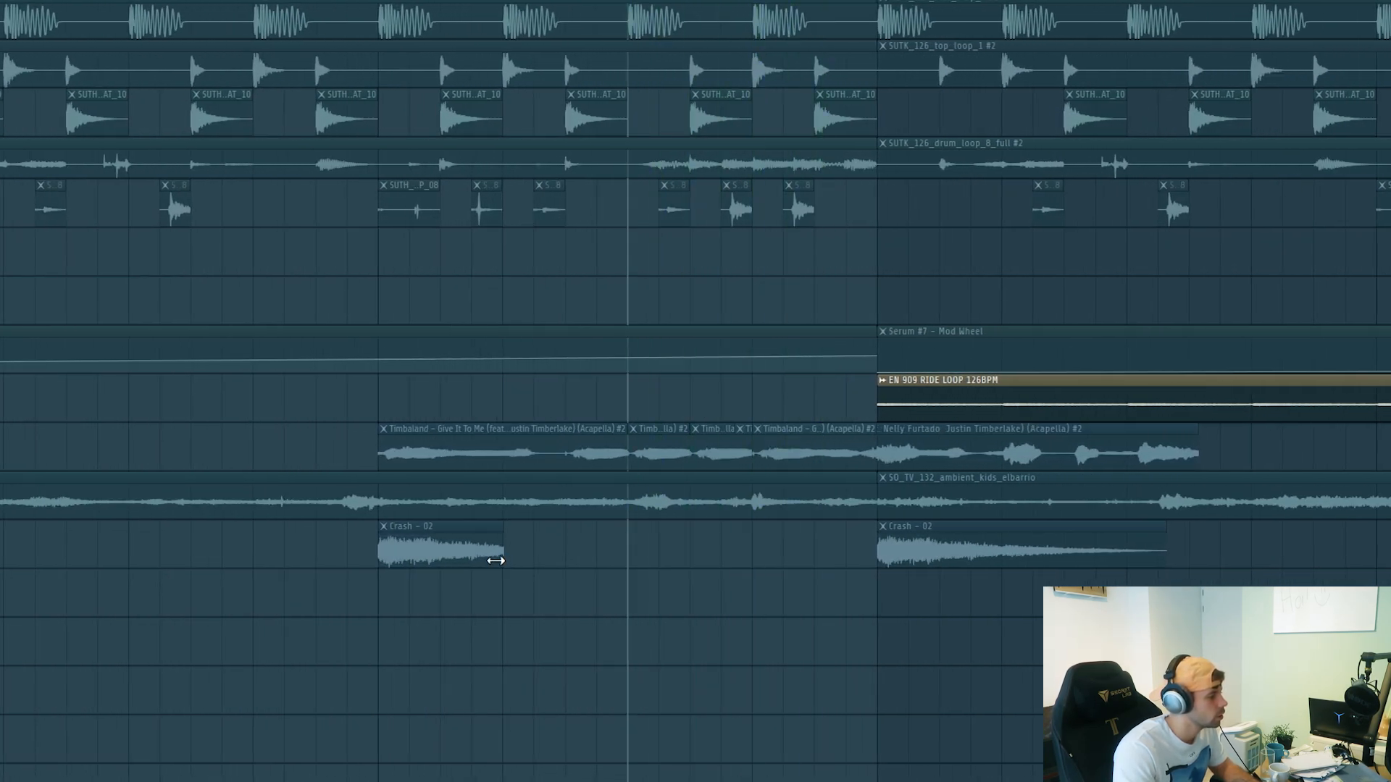
left_click(510, 554)
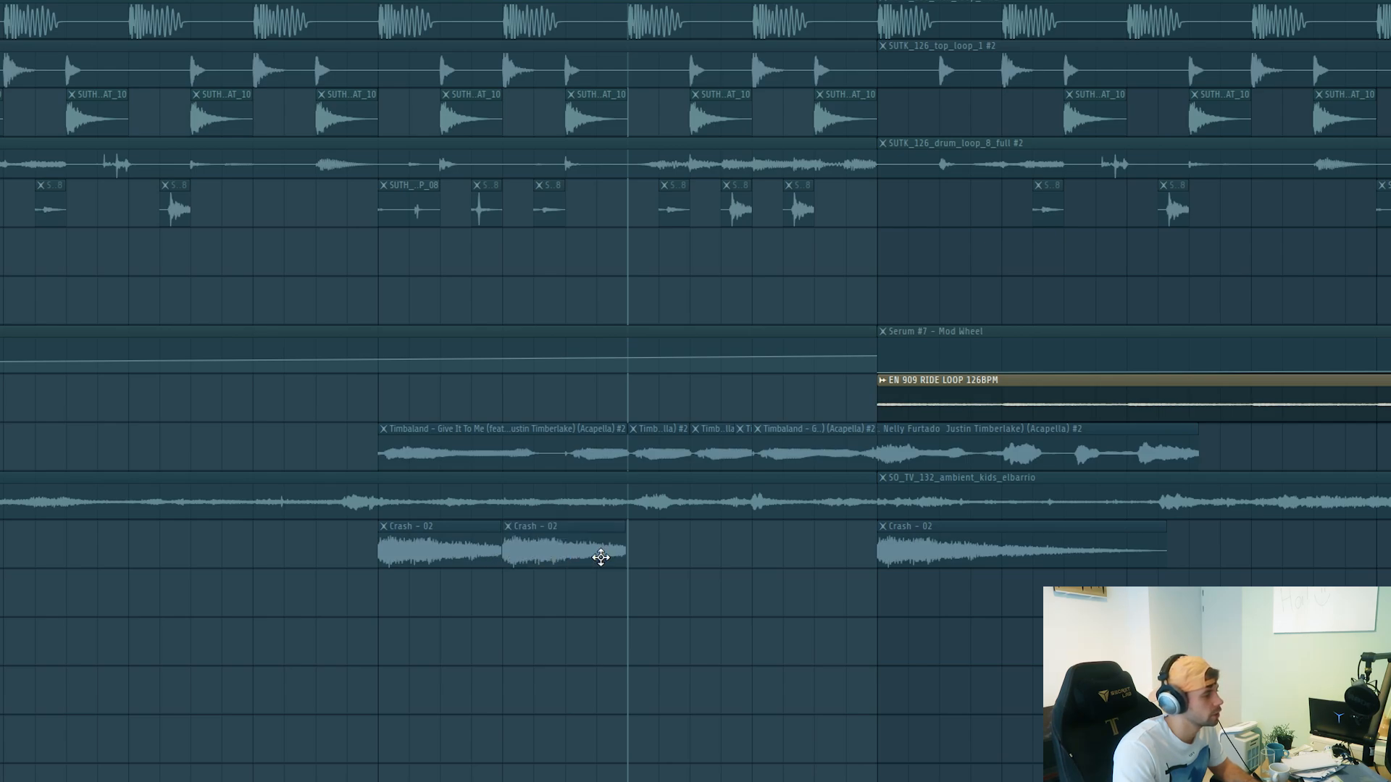
left_click(641, 550)
left_click(771, 556)
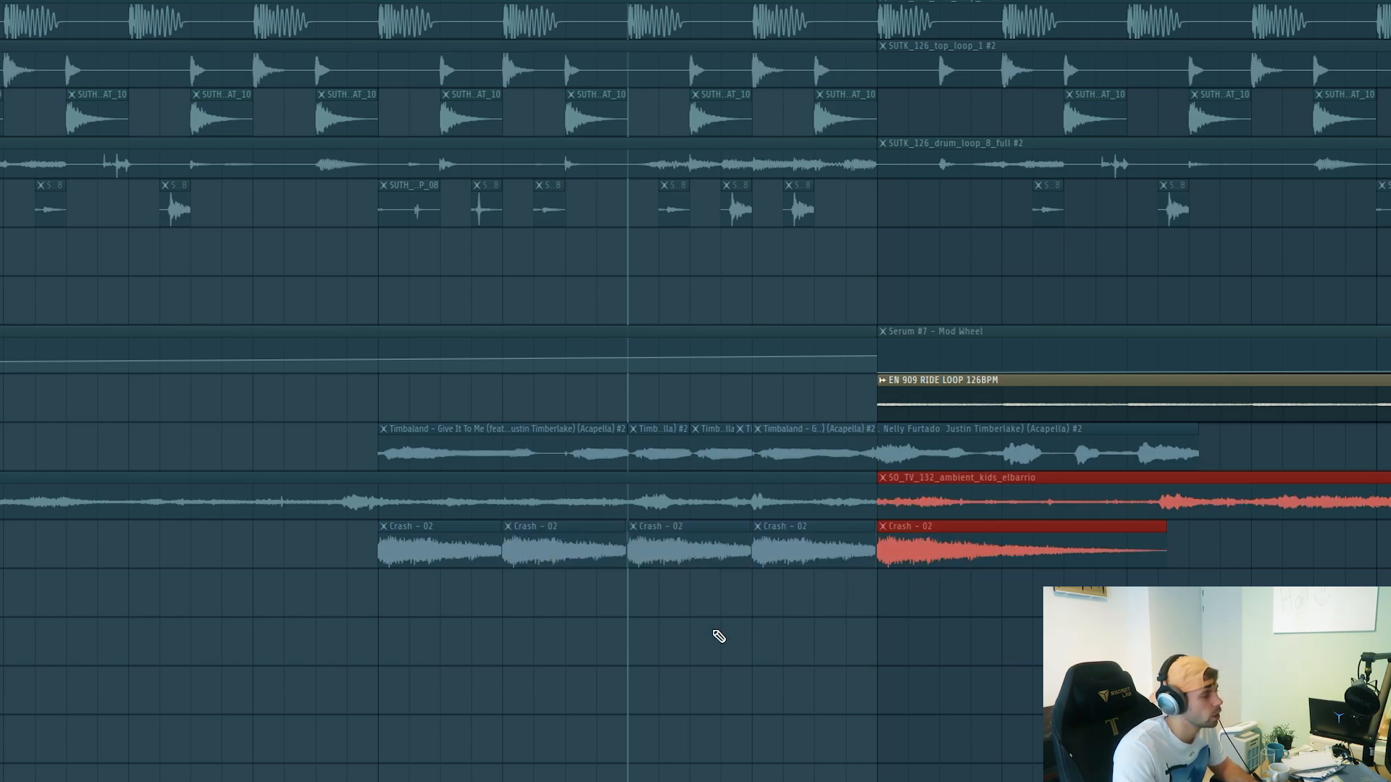
Play the crash build-up together with the acapella chops and ride loop leading into the drop's second half.
key("space")
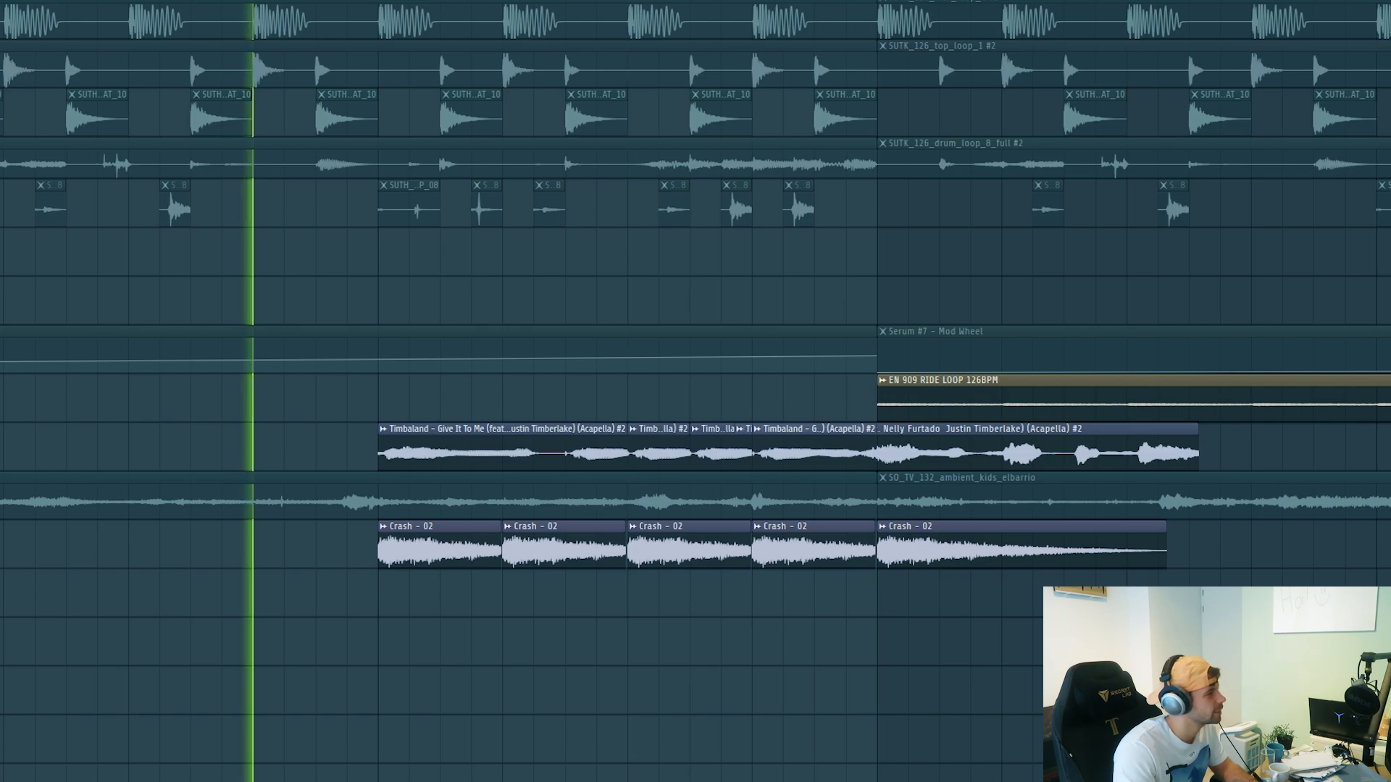
scroll(341, 589, "down", 3)
scroll(329, 592, "down", 1)
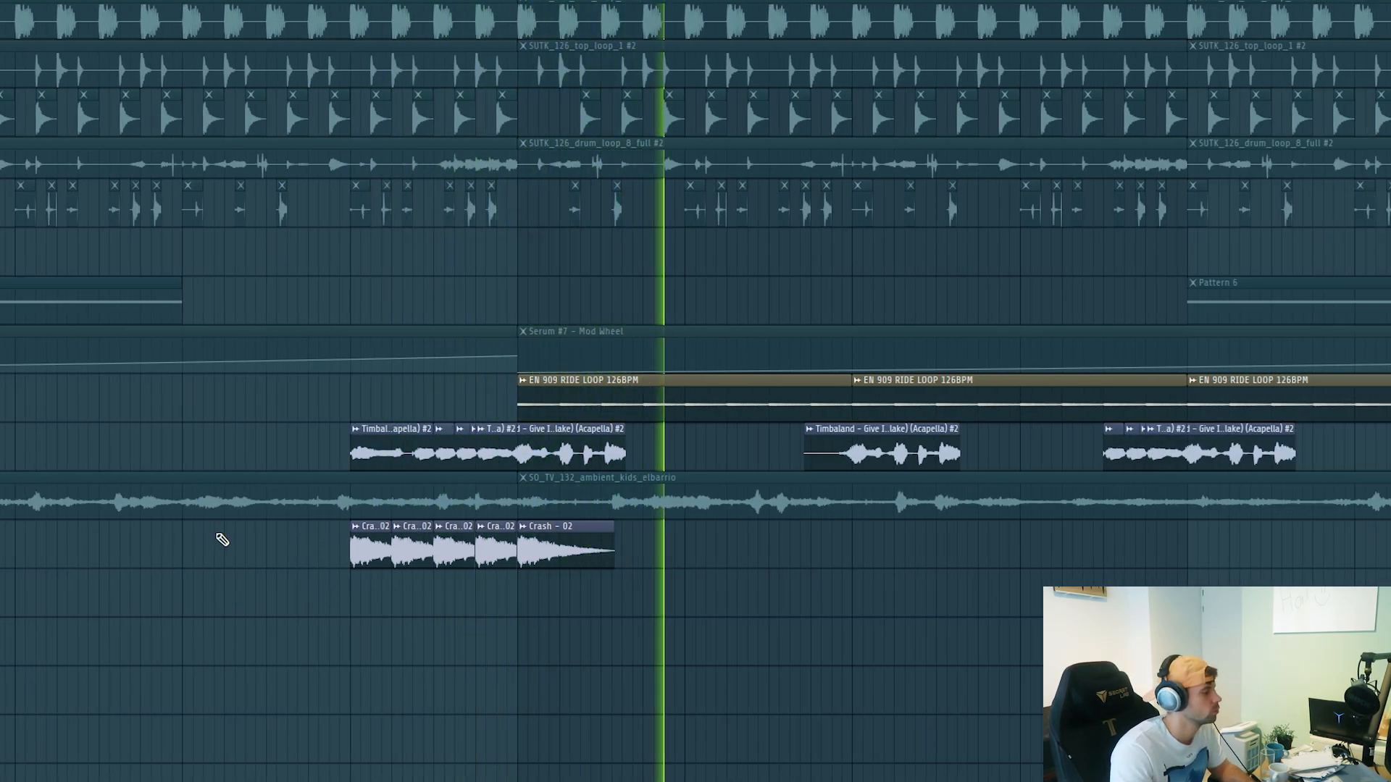
scroll(278, 540, "down", 5)
key("space")
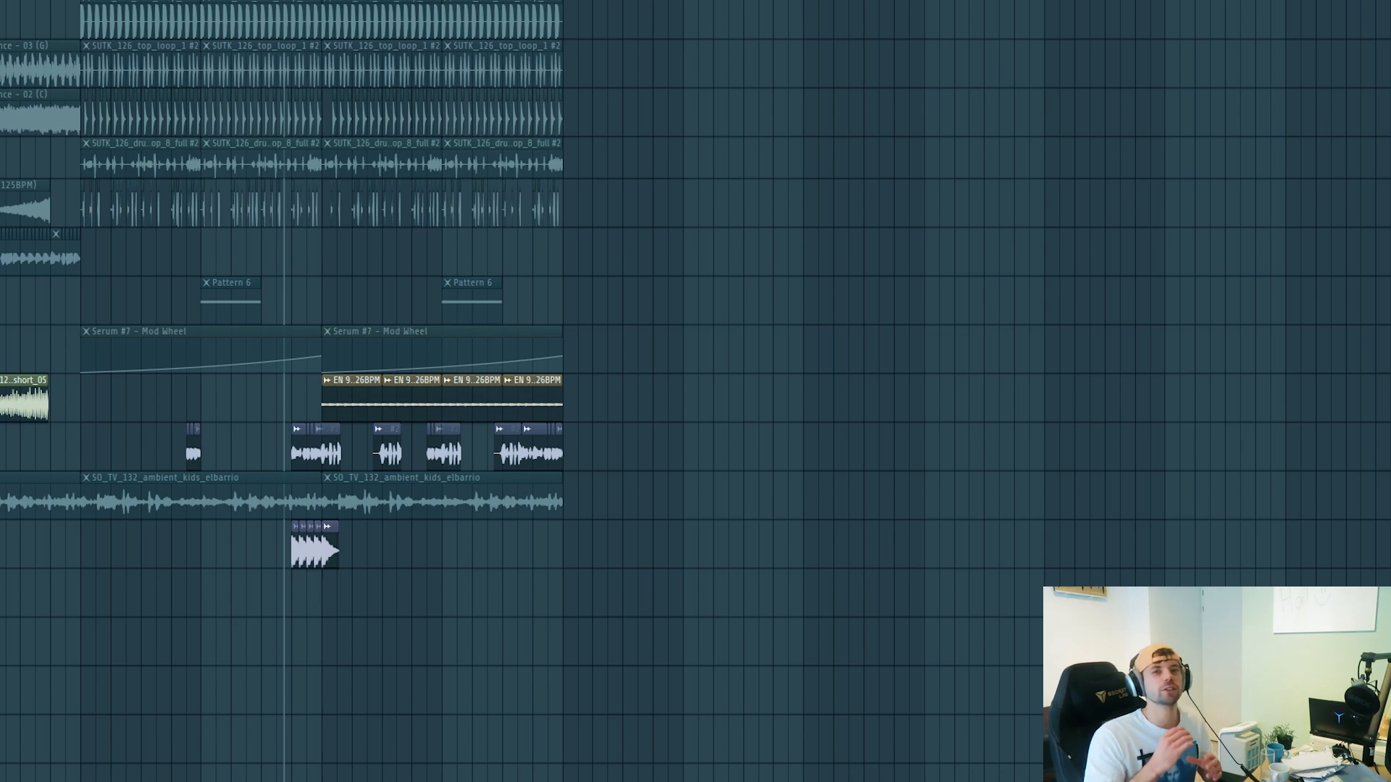